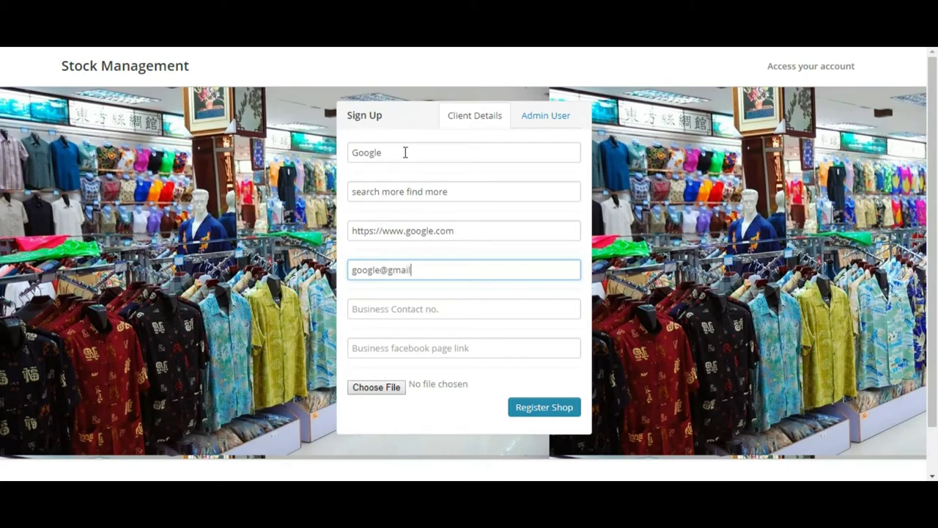
# Step: Correct the shop's e-mail and enter its business contact number and Facebook page link
pyautogui.write(',')
pyautogui.press('Tab')
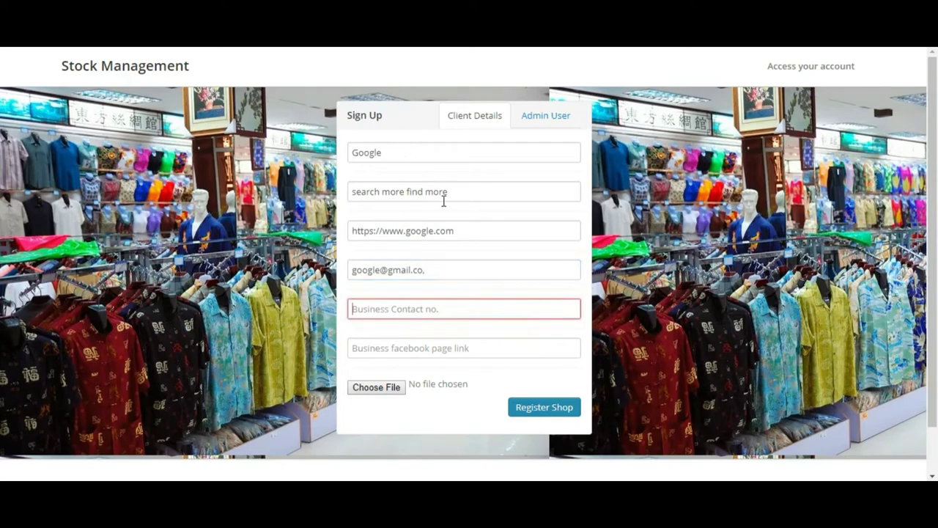
pyautogui.click(460, 264)
pyautogui.write('m')
pyautogui.click(427, 308)
pyautogui.write('97')
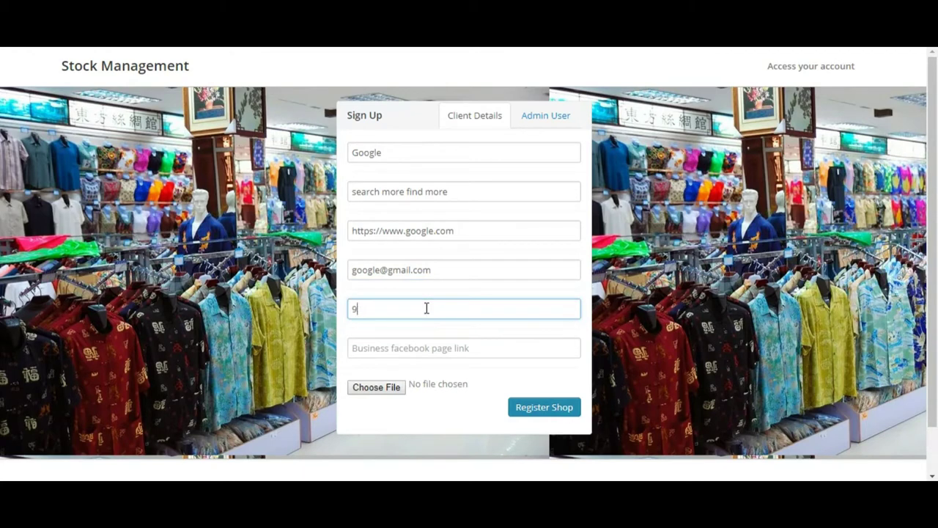
pyautogui.press('BackSpace')
pyautogui.write('11253658')
pyautogui.press('Tab')
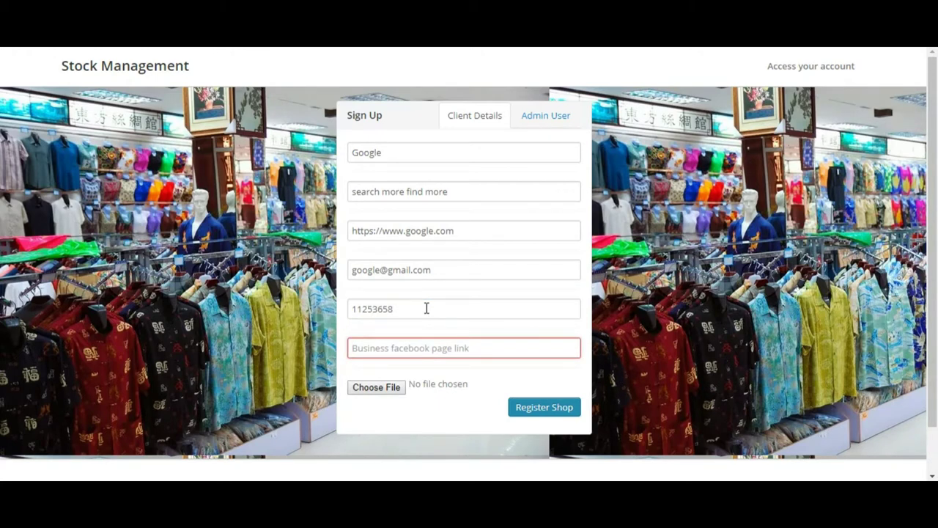
pyautogui.write('google')
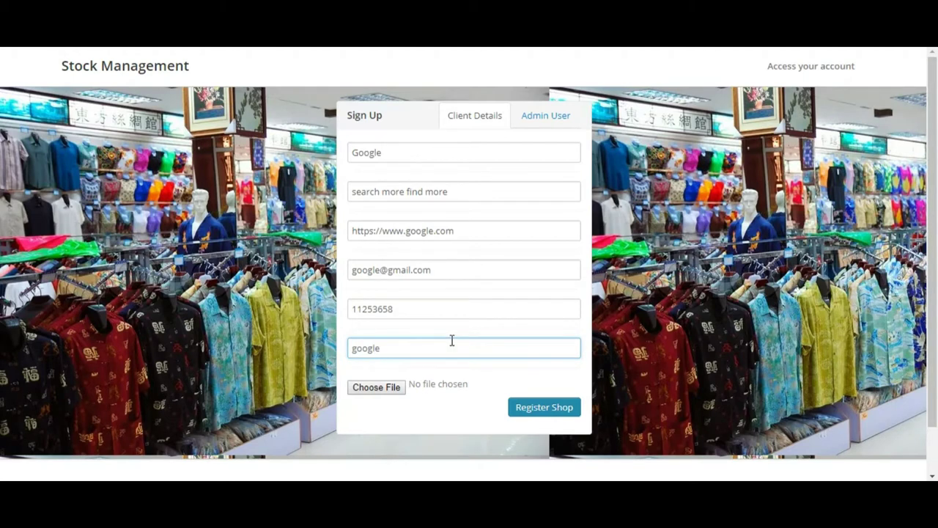
# Step: Attach google.png from the Desktop's New folder as the shop logo
pyautogui.click(373, 394)
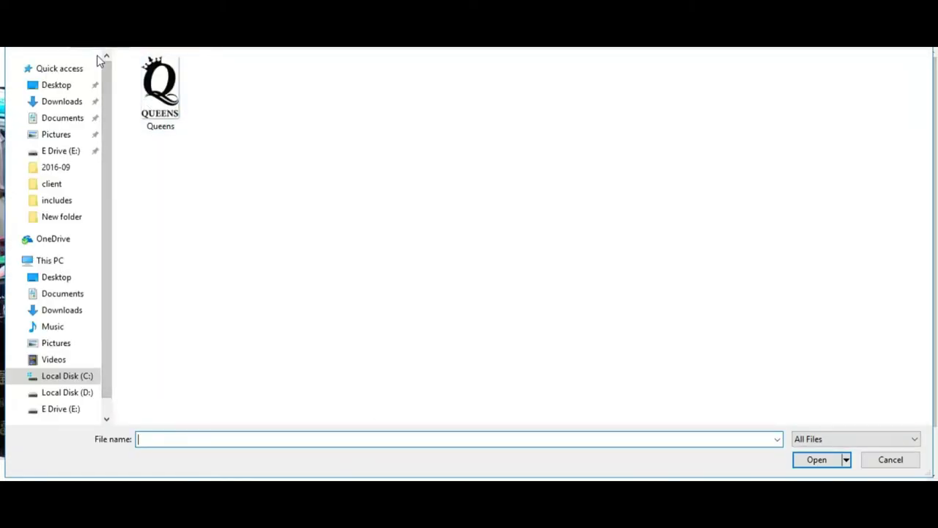
pyautogui.click(83, 87)
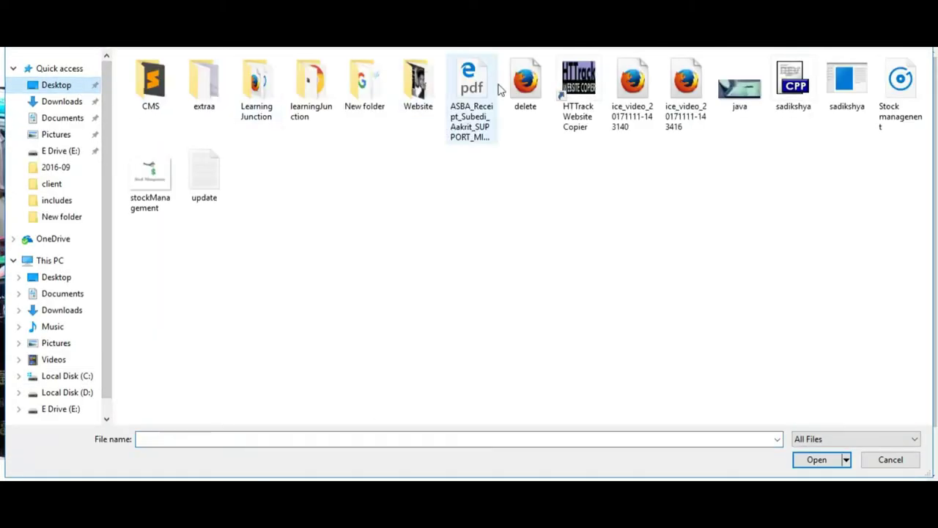
pyautogui.doubleClick(379, 107)
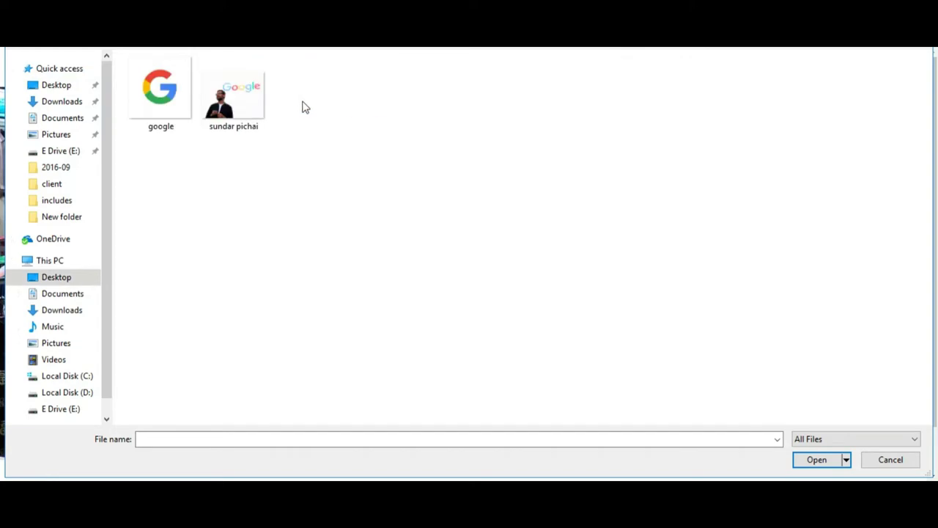
pyautogui.click(184, 107)
pyautogui.click(821, 460)
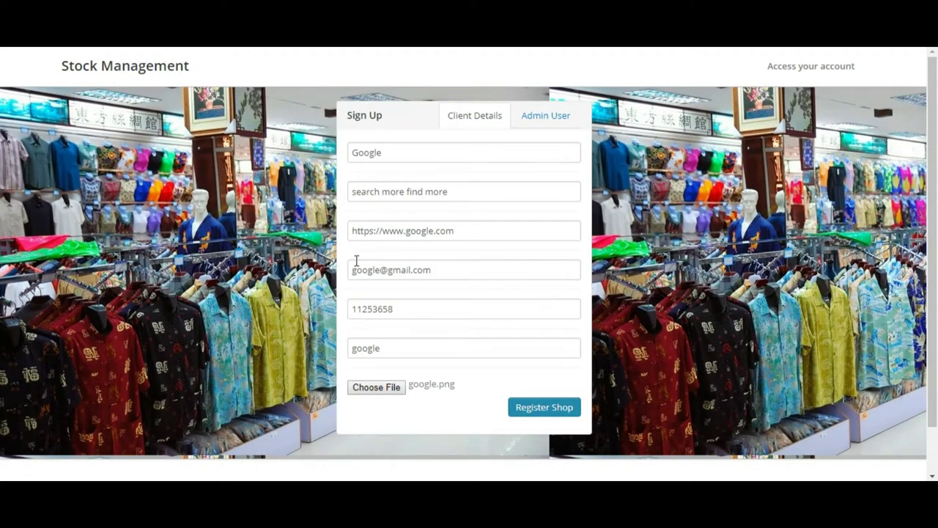
pyautogui.click(410, 147)
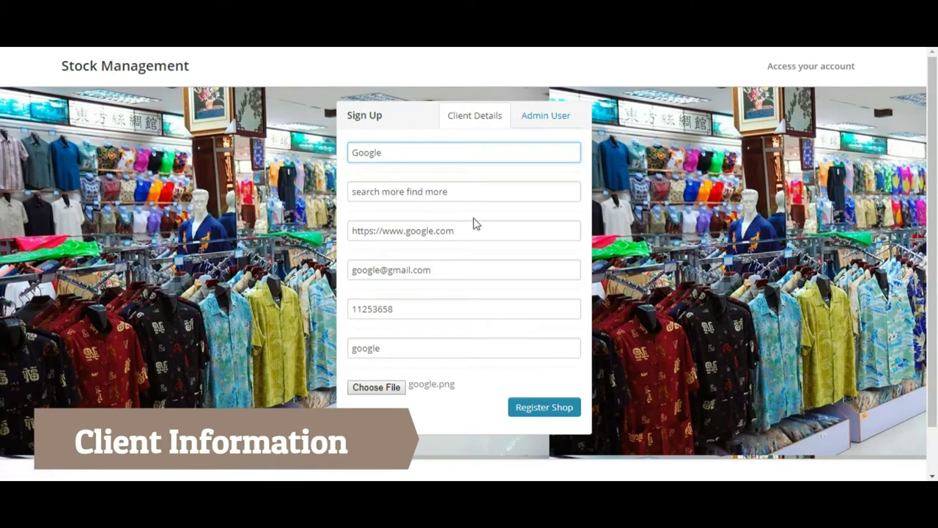
# Step: On the Admin User tab, enter the admin's first and last name, username and password
pyautogui.click(547, 125)
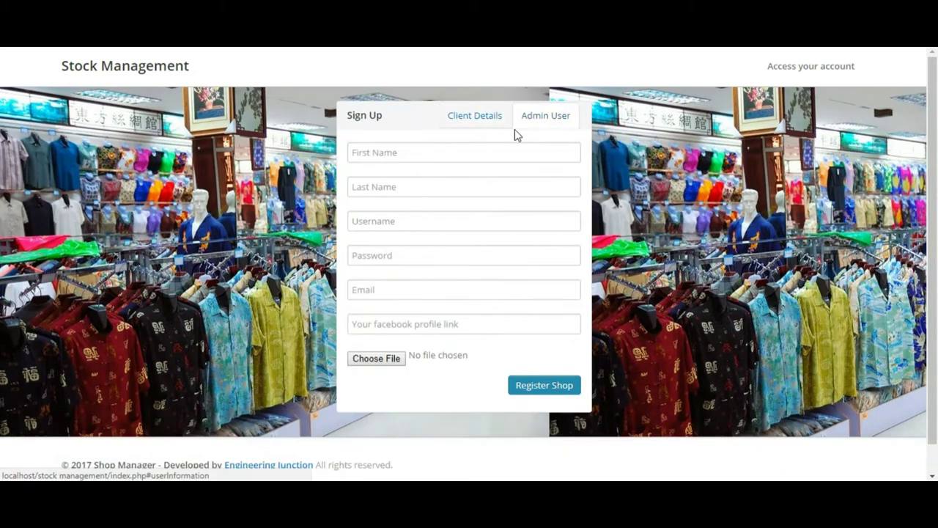
pyautogui.click(465, 148)
pyautogui.write('Sundar')
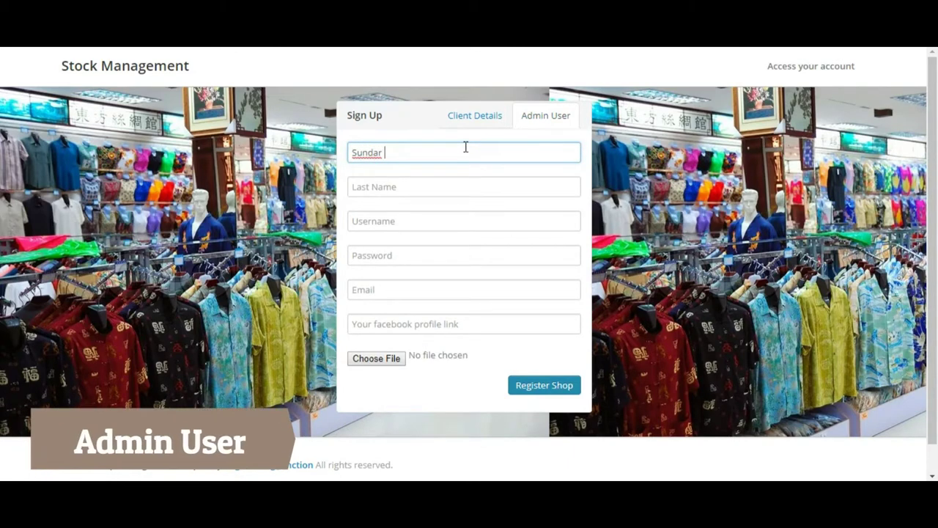
pyautogui.press('Tab')
pyautogui.write('.')
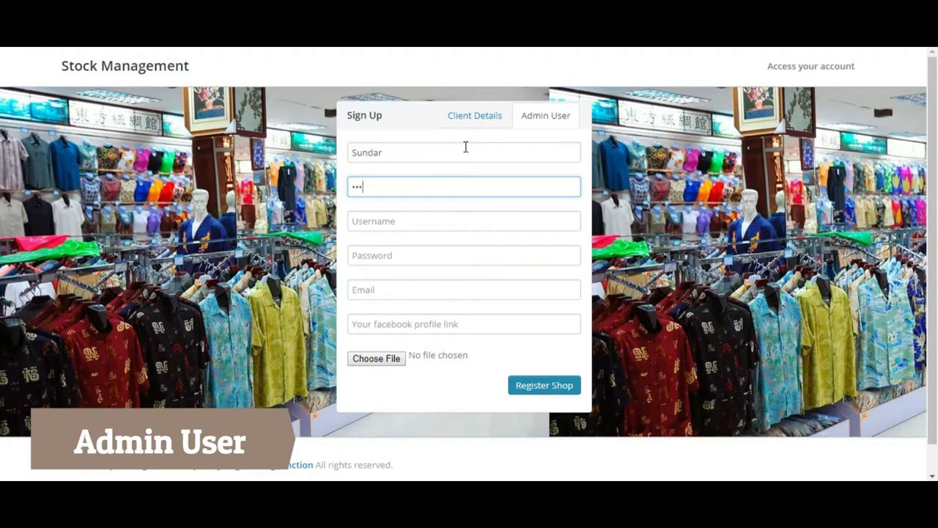
pyautogui.write('ichai')
pyautogui.press('Tab')
pyautogui.write('sun')
pyautogui.press('Tab')
pyautogui.write('su')
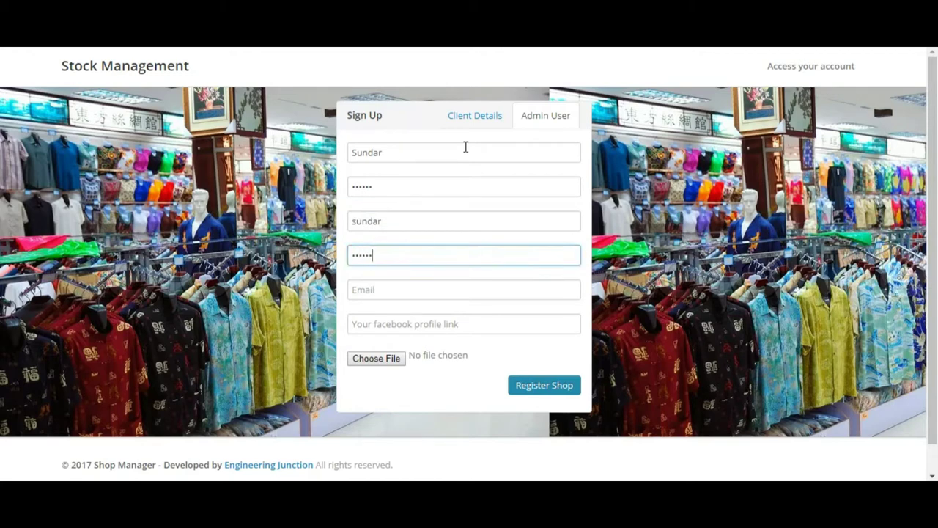
# Step: Enter the admin's e-mail address and Facebook profile link
pyautogui.click(383, 282)
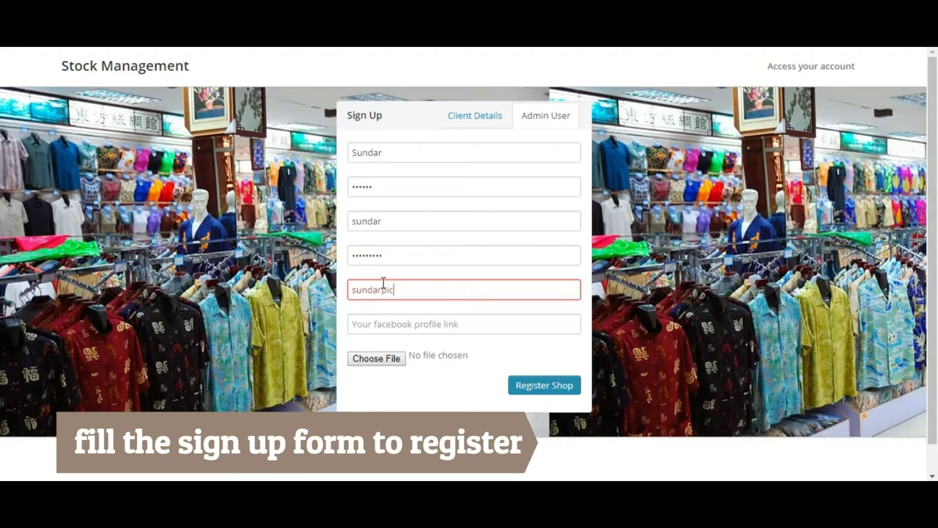
pyautogui.press('Tab')
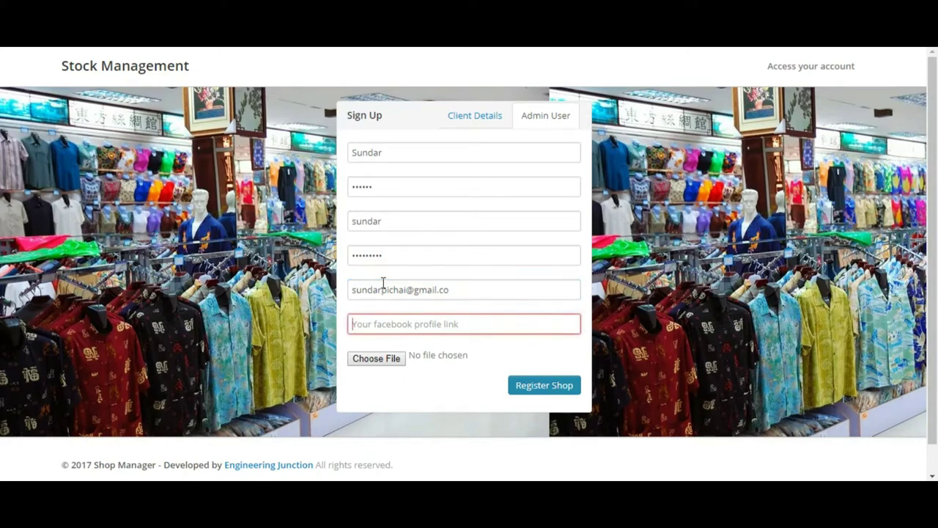
pyautogui.click(494, 289)
pyautogui.press('Tab')
pyautogui.write('s')
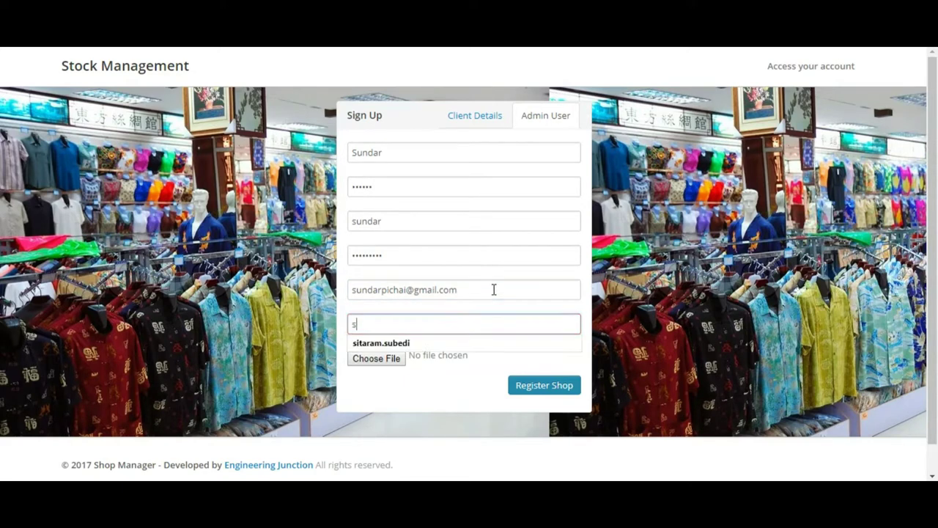
pyautogui.write('undar')
pyautogui.press('BackSpace')
pyautogui.press('BackSpace')
pyautogui.press('BackSpace')
pyautogui.press('BackSpace')
pyautogui.press('BackSpace')
pyautogui.press('BackSpace')
pyautogui.press('BackSpace')
pyautogui.write('Sundar Pichai')
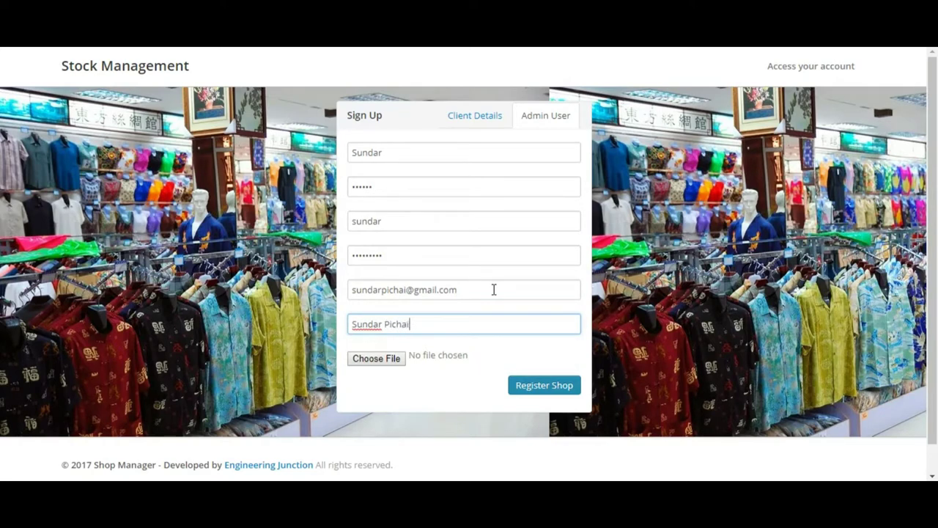
# Step: Attach the admin's photo and submit Register Shop
pyautogui.click(379, 359)
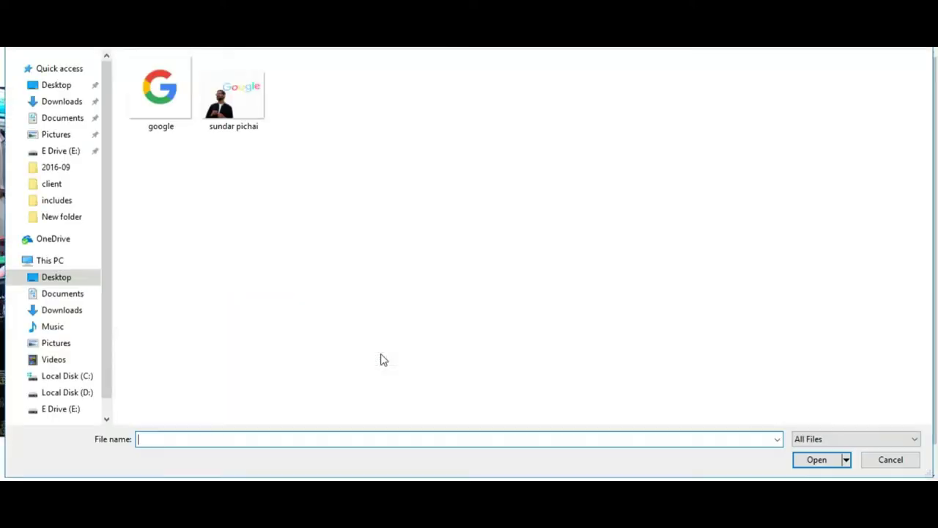
pyautogui.click(233, 95)
pyautogui.click(827, 466)
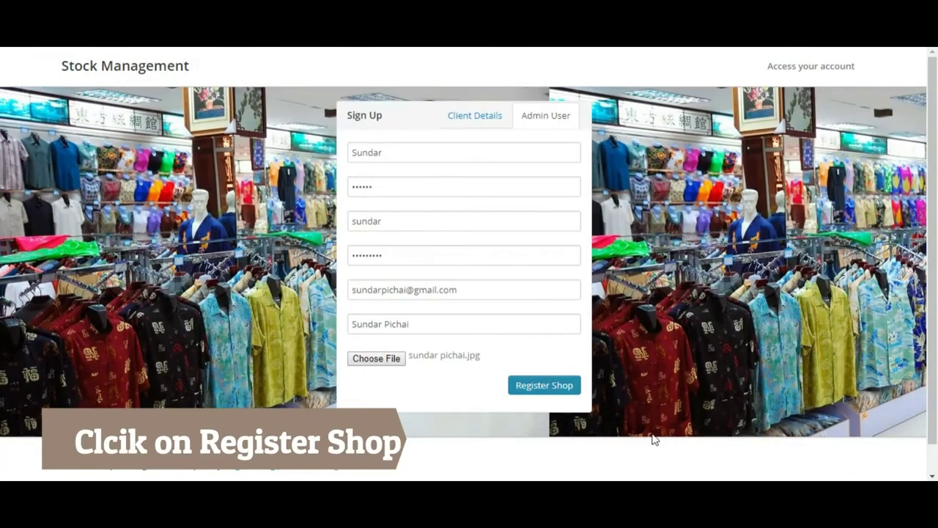
pyautogui.click(543, 386)
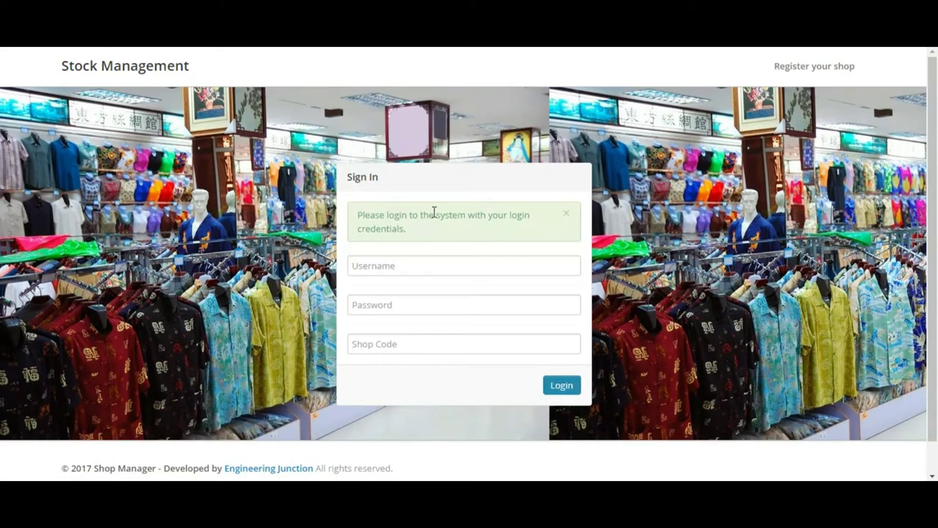
# Step: Submit the sign-in form with the admin username, password and shop code
pyautogui.click(412, 265)
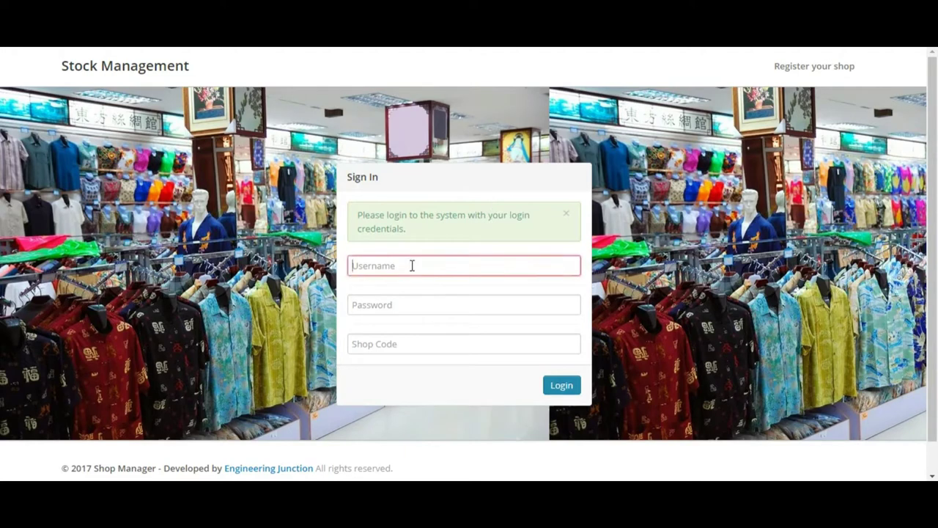
pyautogui.write('sun')
pyautogui.write('darplchai')
pyautogui.press('Tab')
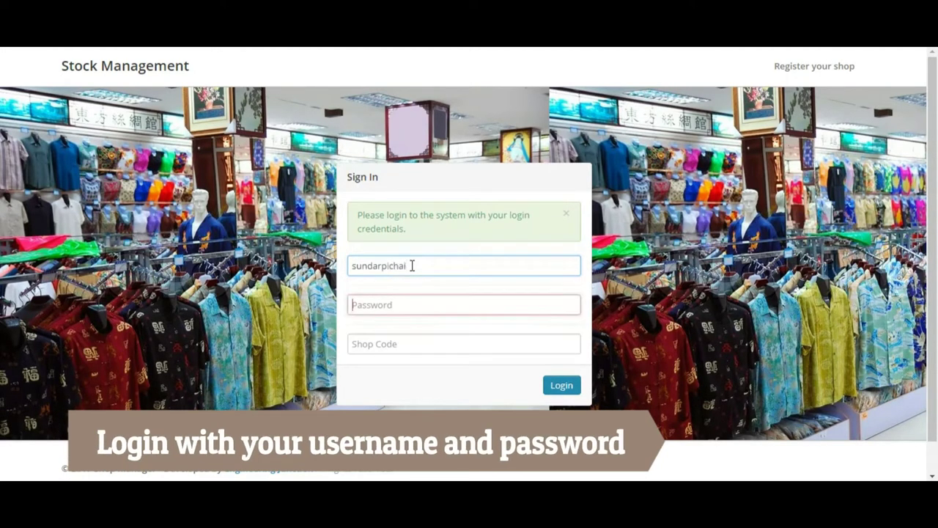
pyautogui.write('••••••')
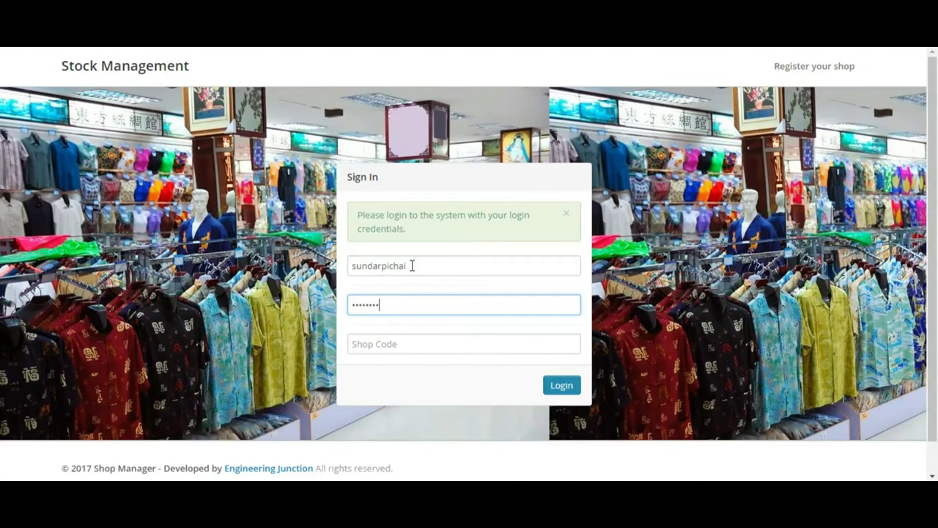
pyautogui.press('Tab')
pyautogui.write('google')
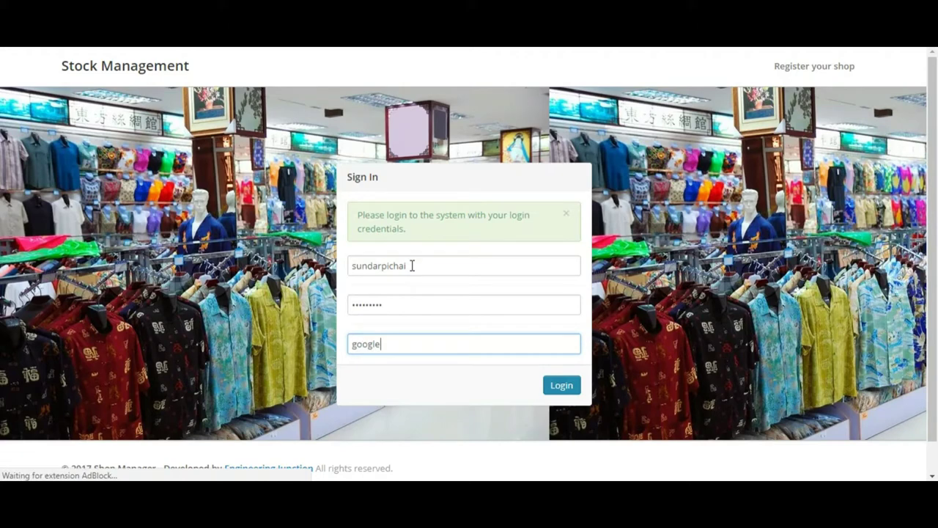
pyautogui.press('Return')
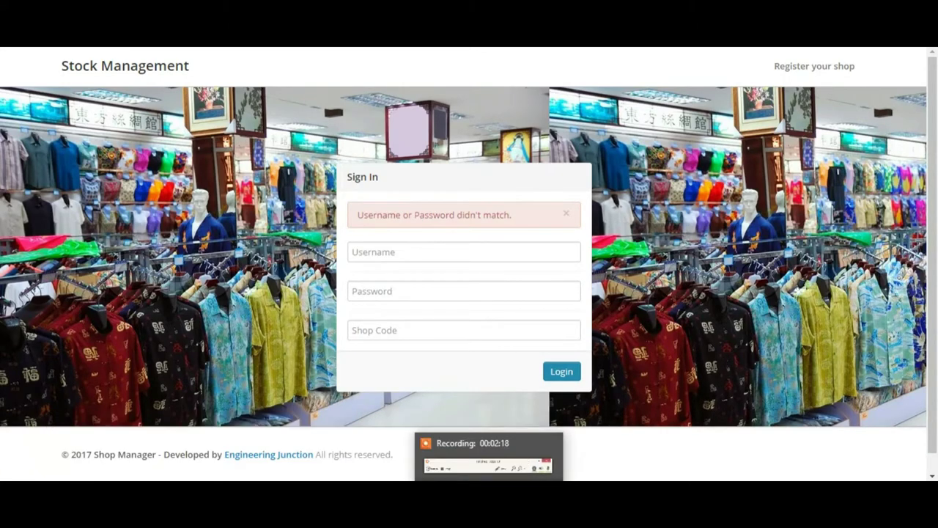
# Step: Dismiss the mismatch error and log in again with the re-entered username, password and shop code
pyautogui.moveTo(469, 459)
pyautogui.click(498, 447)
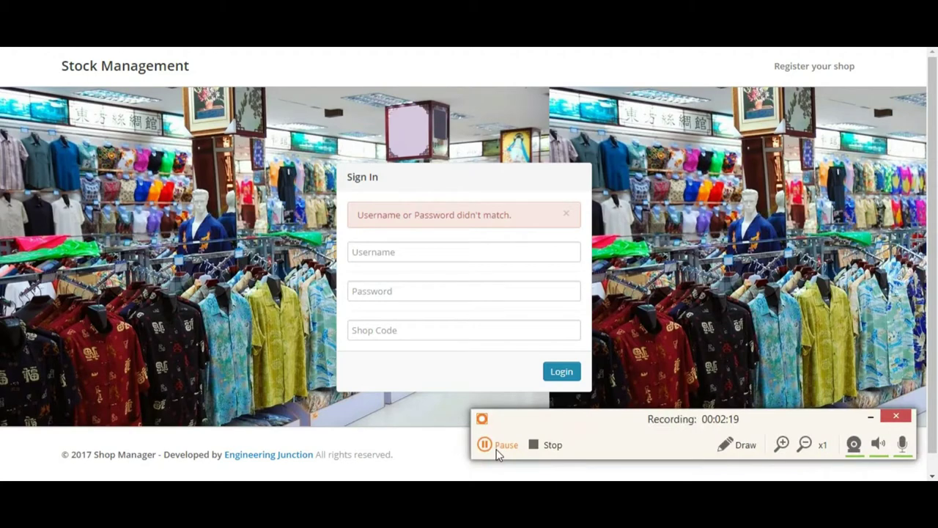
pyautogui.click(374, 250)
pyautogui.write('sundar')
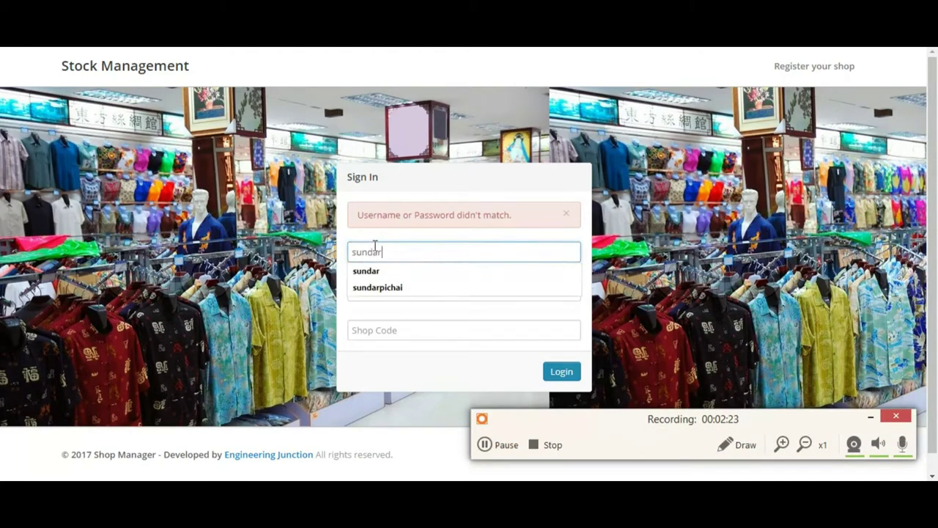
pyautogui.press('Tab')
pyautogui.write('••••')
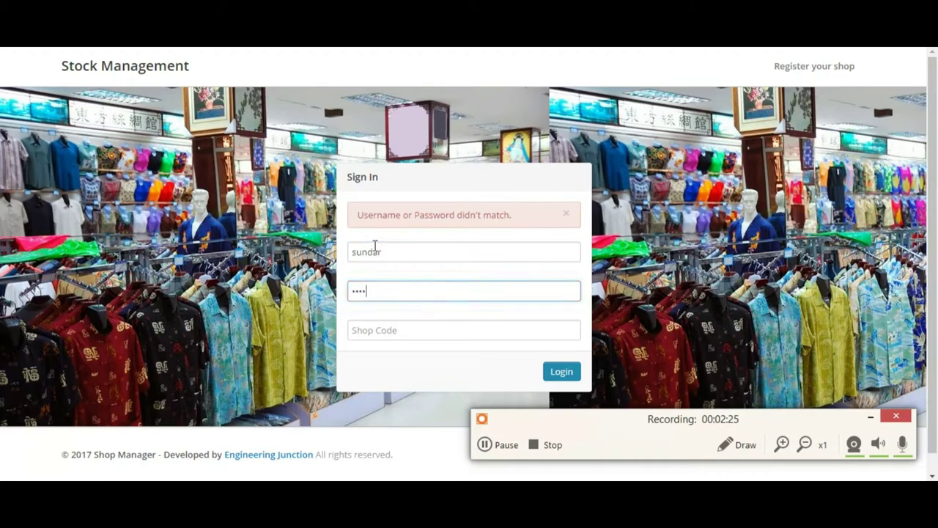
pyautogui.press('Tab')
pyautogui.write('googl')
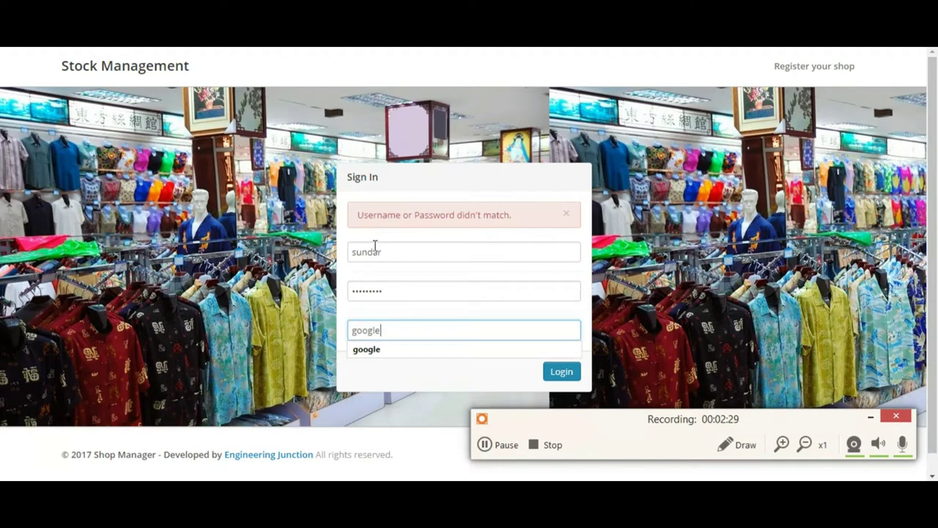
pyautogui.click(575, 376)
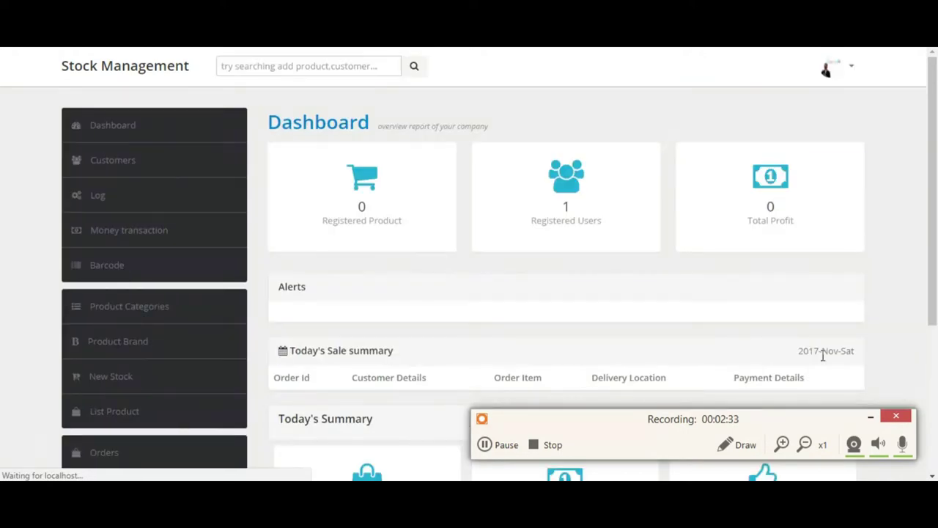
# Step: Review the user list, then the account settings and its Password tab
pyautogui.click(872, 419)
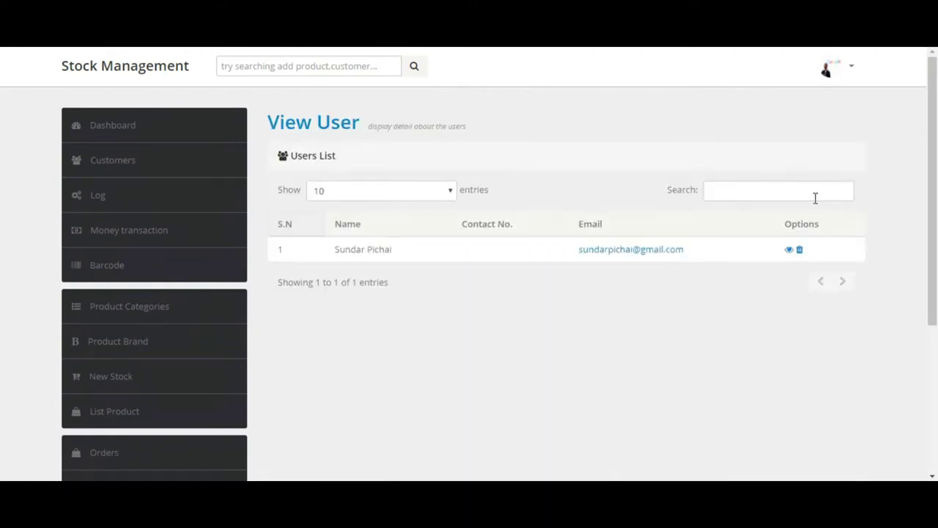
pyautogui.click(827, 71)
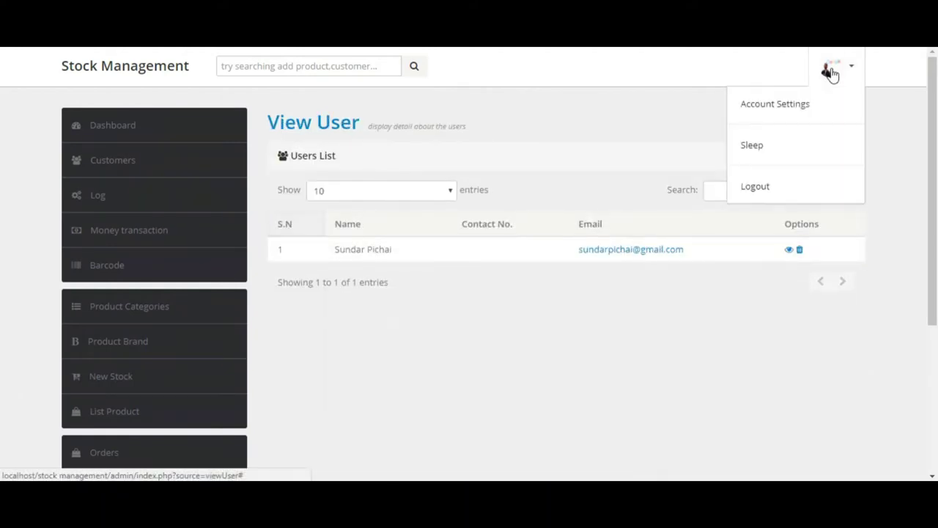
pyautogui.click(811, 109)
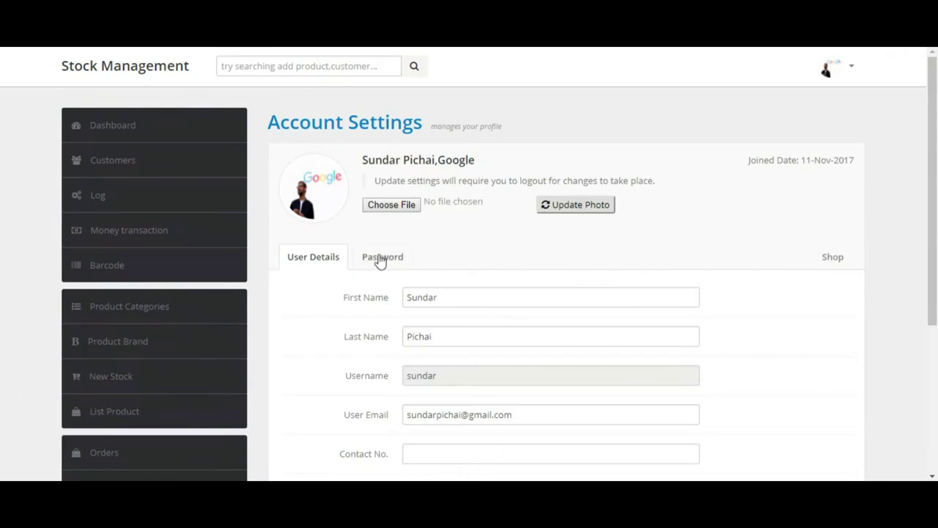
pyautogui.click(380, 259)
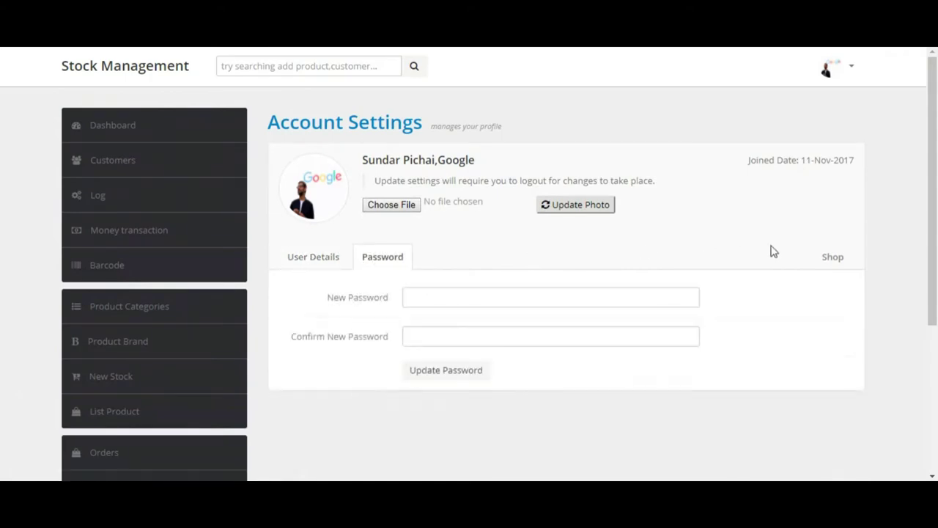
# Step: Scroll through the activity log's login entry, then log out
pyautogui.click(117, 203)
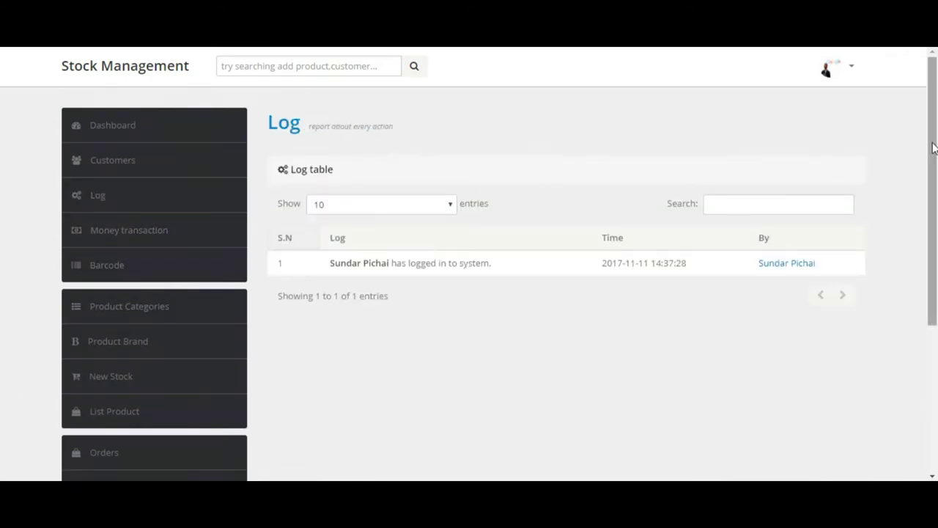
pyautogui.moveTo(935, 152); pyautogui.dragTo(936, 213)
pyautogui.scroll(-1, 936, 213)
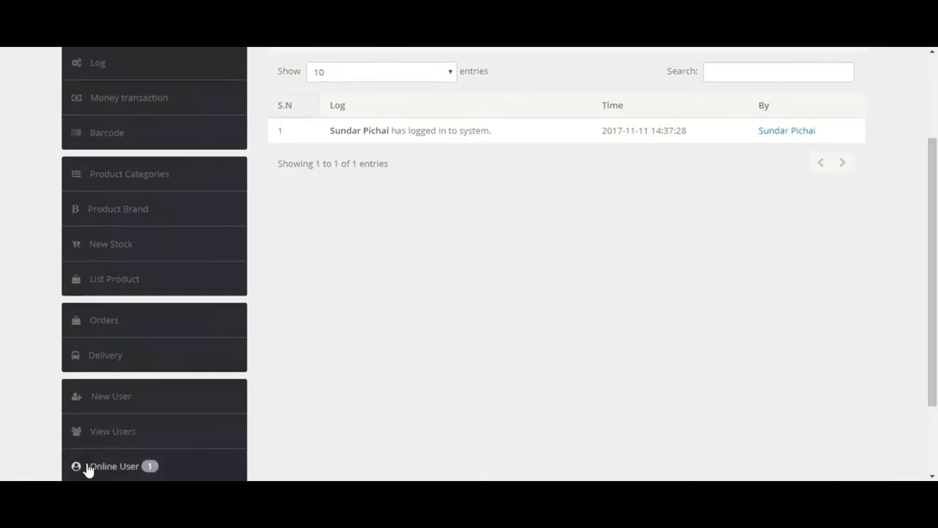
pyautogui.scroll(1, 936, 248)
pyautogui.scroll(3, 937, 247)
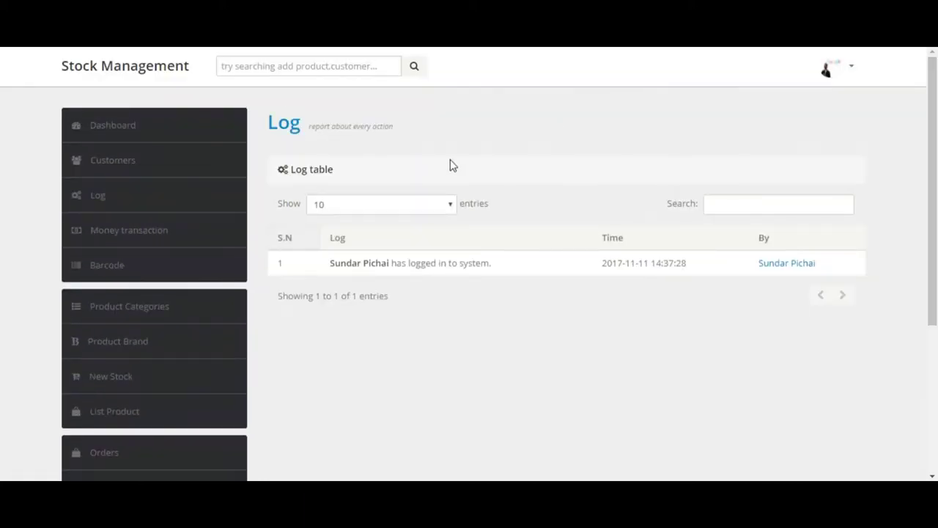
pyautogui.click(843, 81)
pyautogui.click(802, 188)
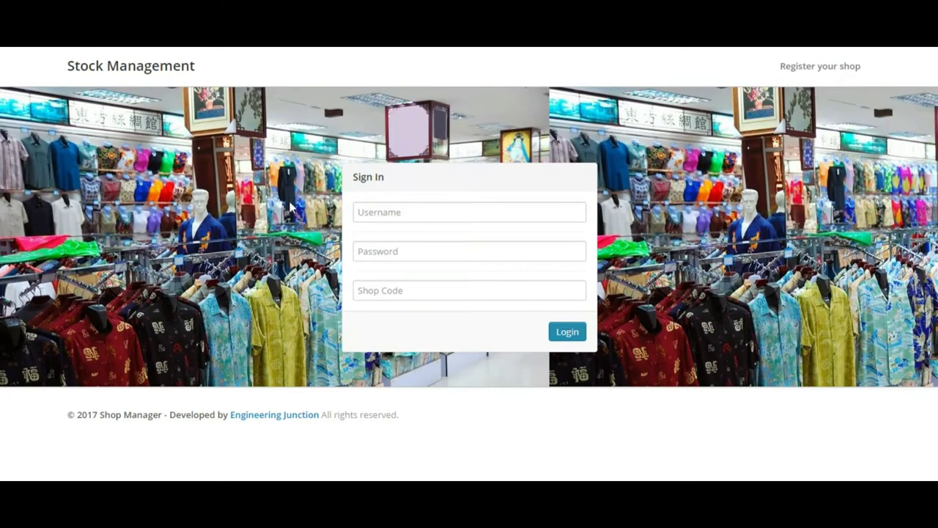
# Step: Log in as another account using the suggested username, its password and the suggested shop code
pyautogui.click(406, 213)
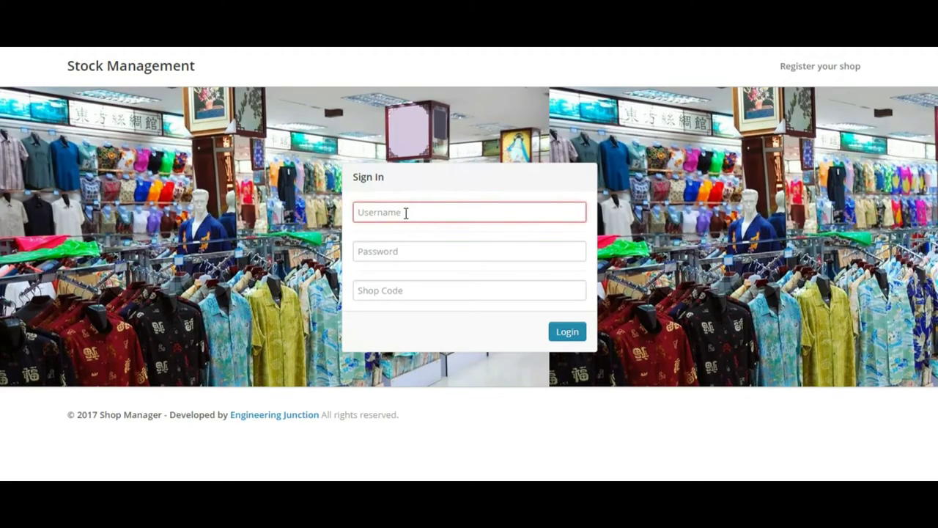
pyautogui.write('aak')
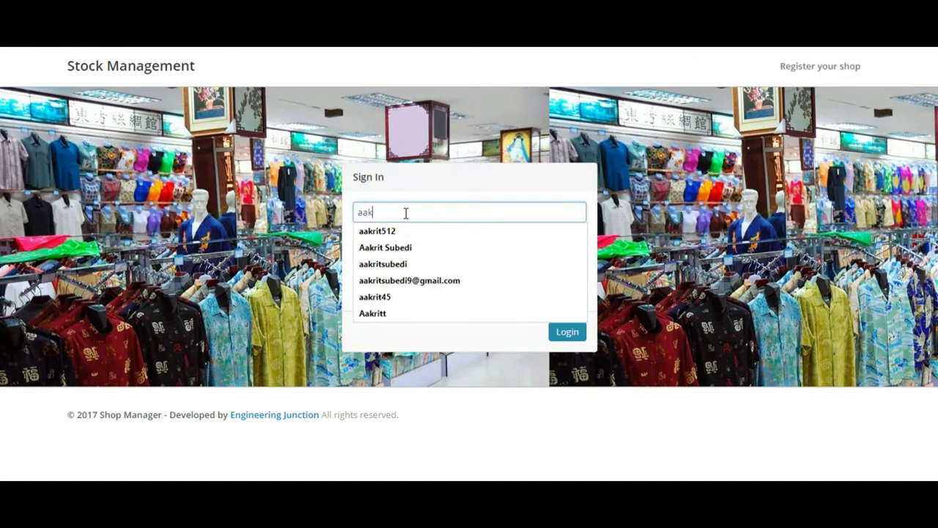
pyautogui.press('Down')
pyautogui.press('Return')
pyautogui.press('Tab')
pyautogui.write('****')
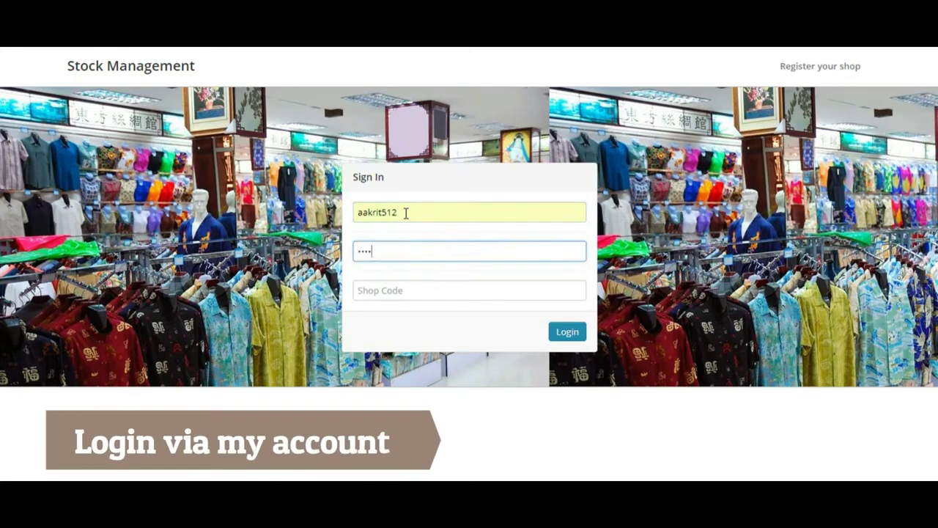
pyautogui.write('*****')
pyautogui.press('Tab')
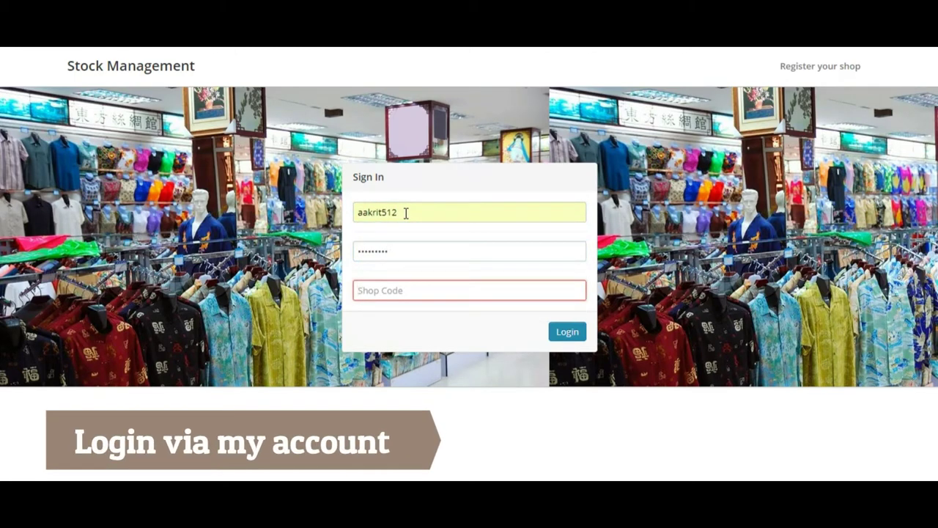
pyautogui.write('queens')
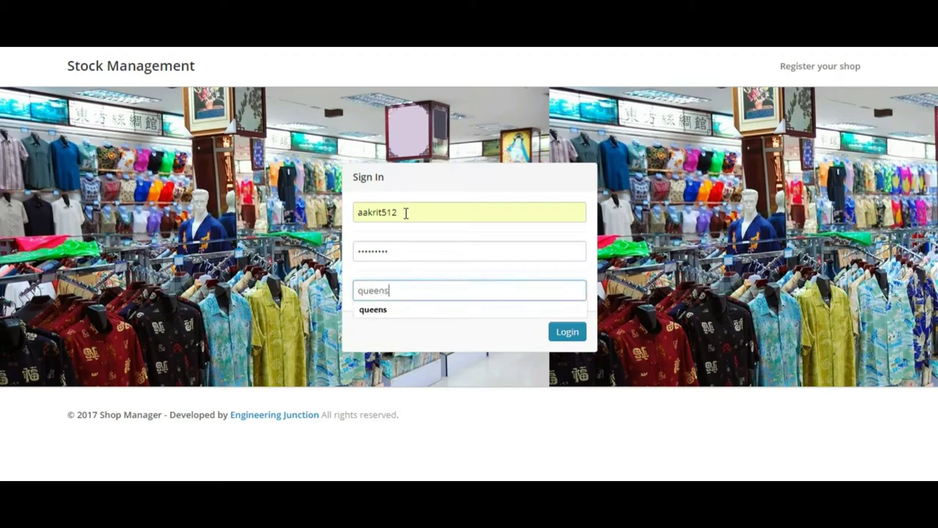
pyautogui.click(385, 309)
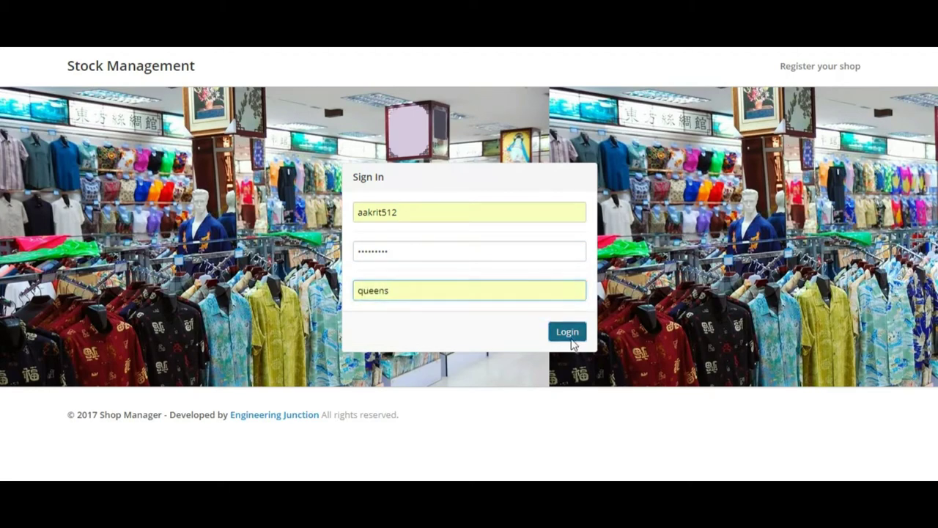
pyautogui.click(572, 342)
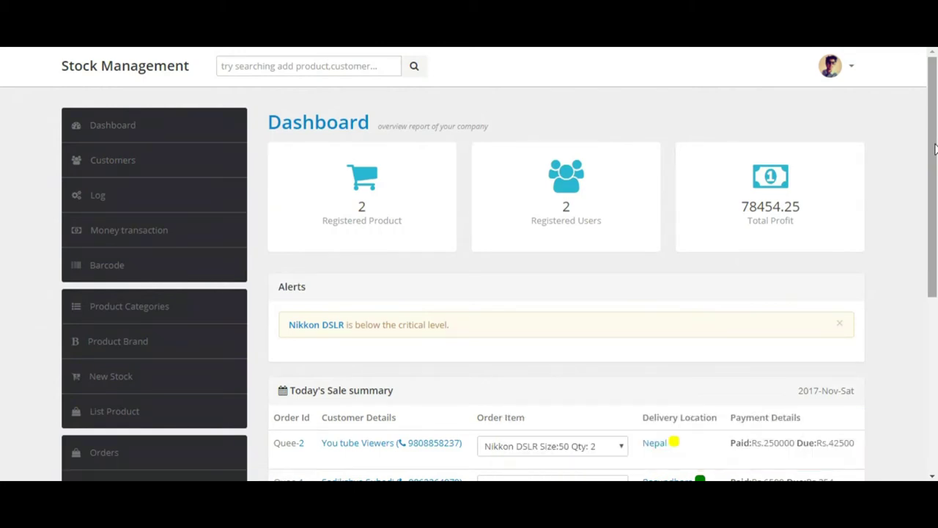
# Step: Review the dashboard totals and Today's Sale orders, expanding the first order's item list
pyautogui.click(852, 72)
pyautogui.click(852, 72)
pyautogui.scroll(-2, 935, 110)
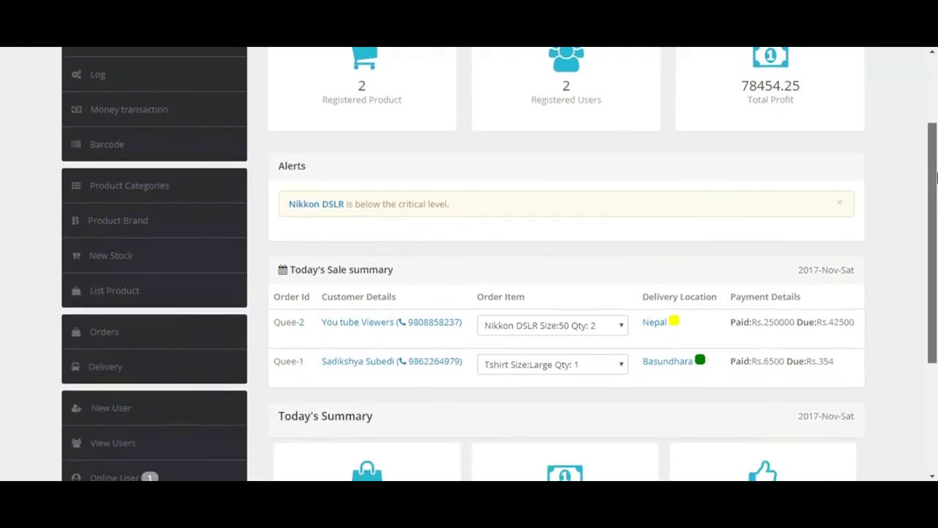
pyautogui.scroll(1, 350, 305)
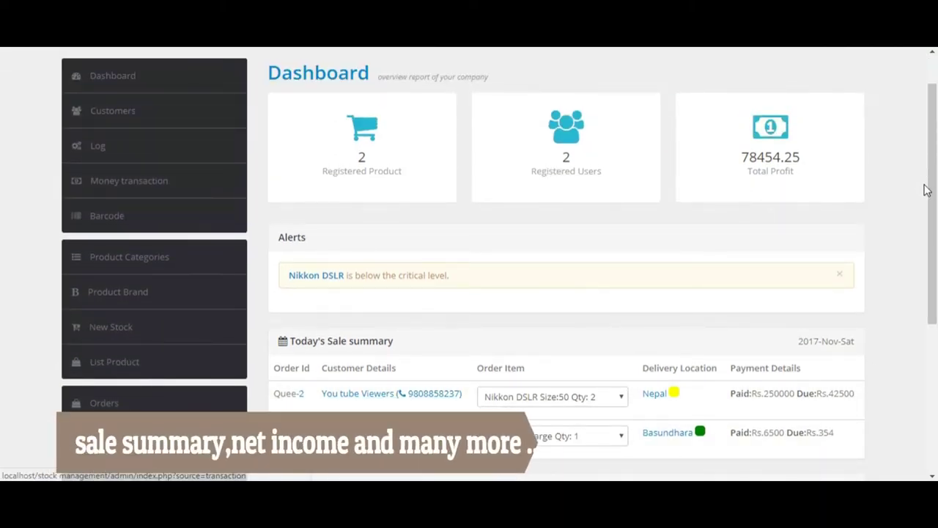
pyautogui.moveTo(933, 196); pyautogui.dragTo(935, 315)
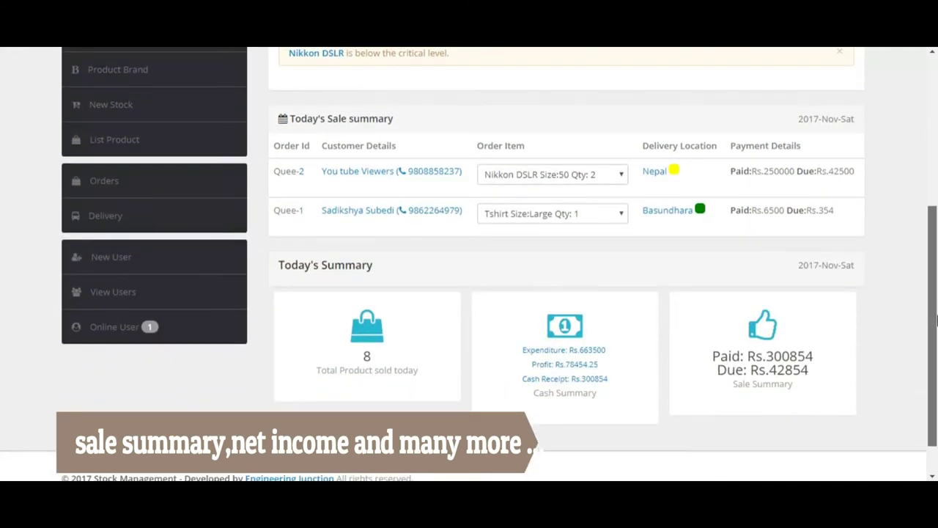
pyautogui.click(584, 186)
pyautogui.click(583, 199)
pyautogui.click(579, 224)
pyautogui.moveTo(934, 249); pyautogui.dragTo(936, 110)
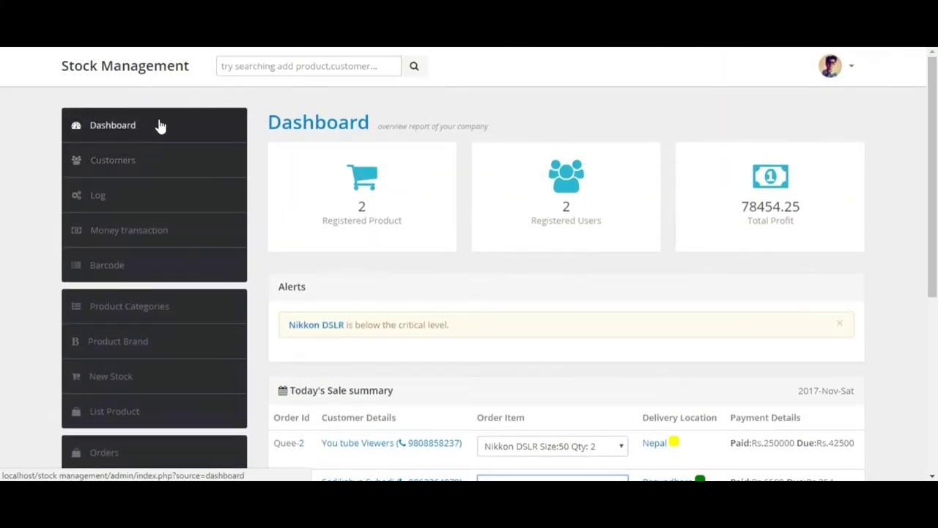
pyautogui.click(832, 69)
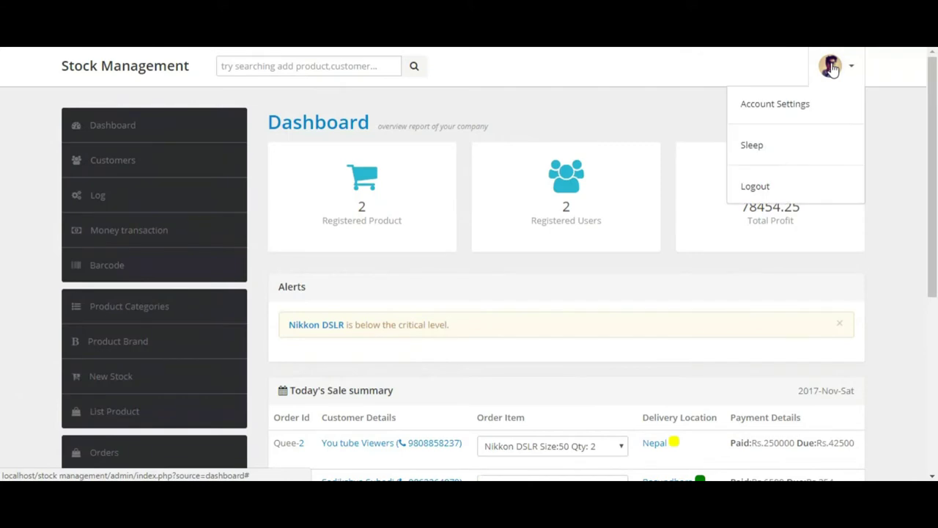
pyautogui.click(785, 115)
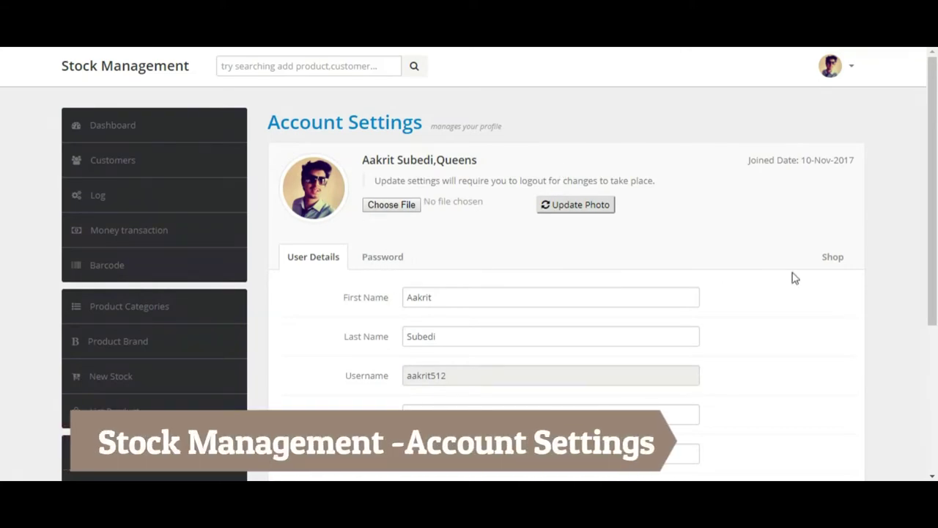
pyautogui.click(824, 260)
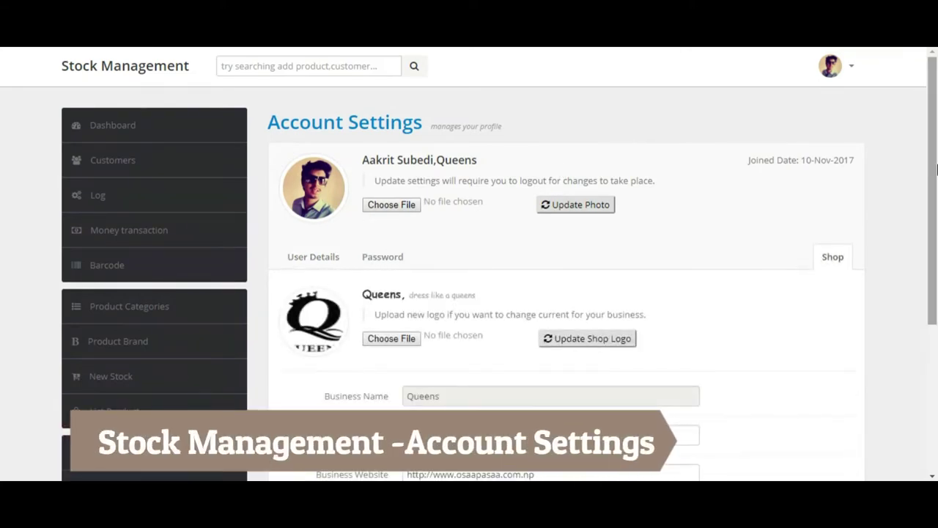
pyautogui.scroll(-3, 652, 198)
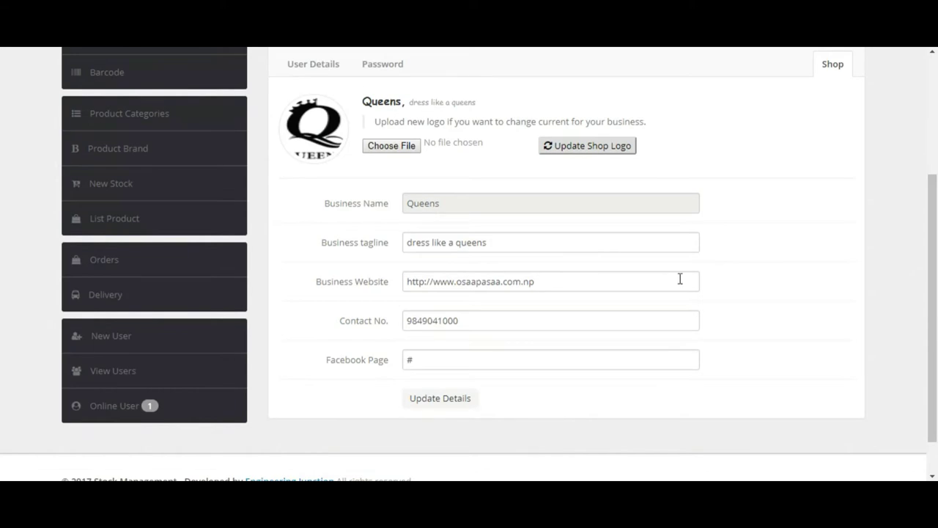
pyautogui.moveTo(926, 230); pyautogui.dragTo(915, 155)
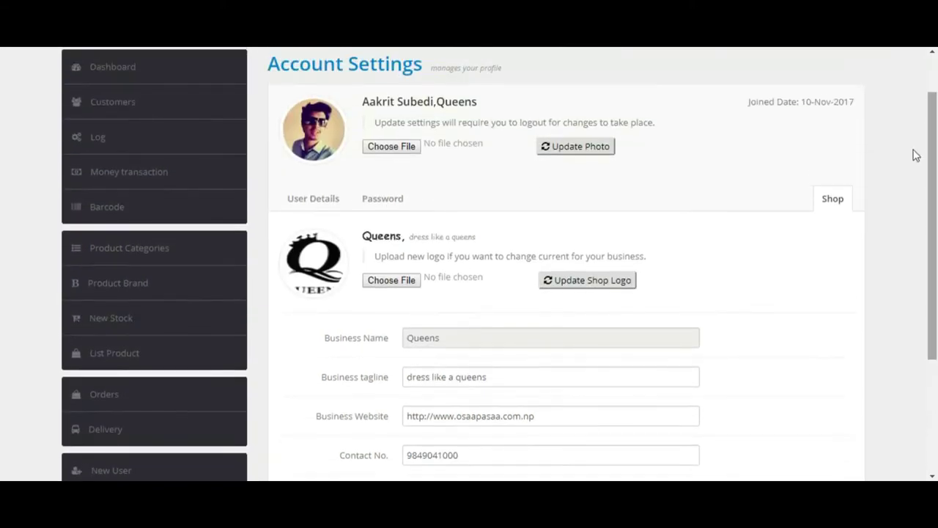
pyautogui.click(320, 199)
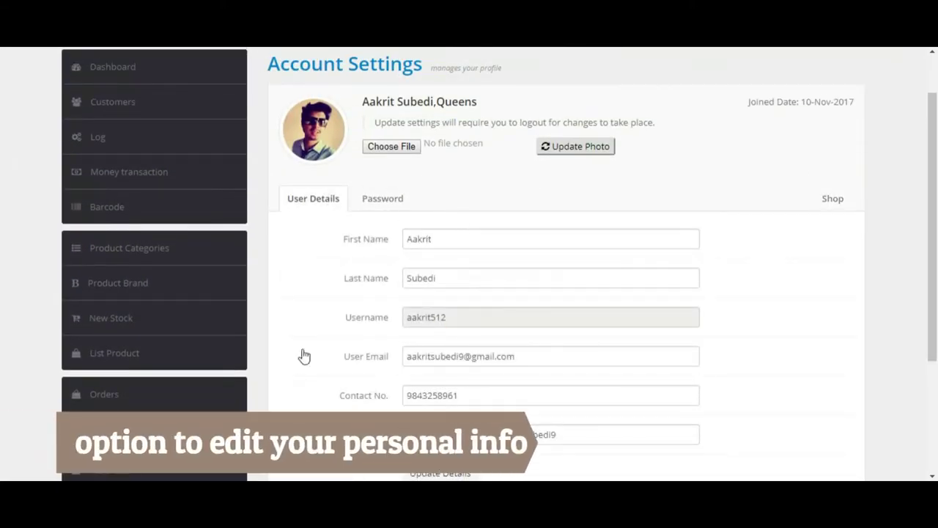
pyautogui.click(372, 208)
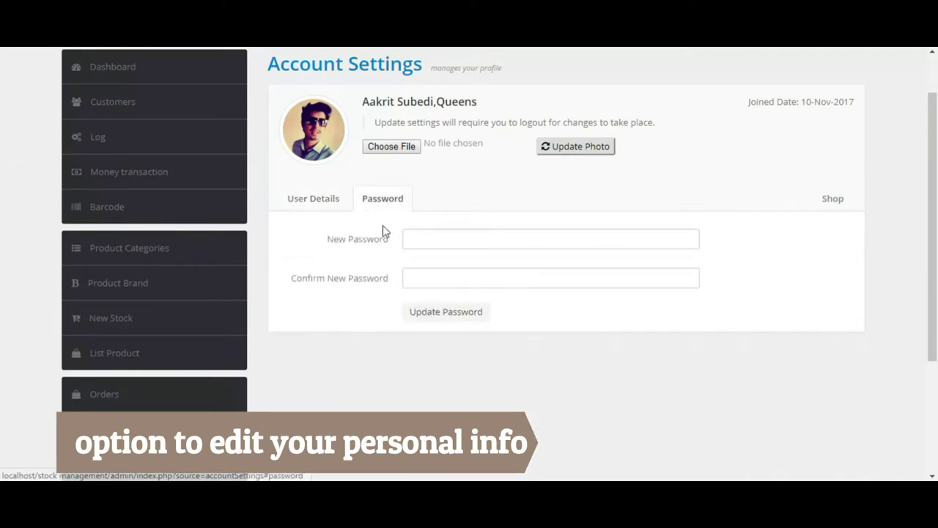
pyautogui.click(114, 77)
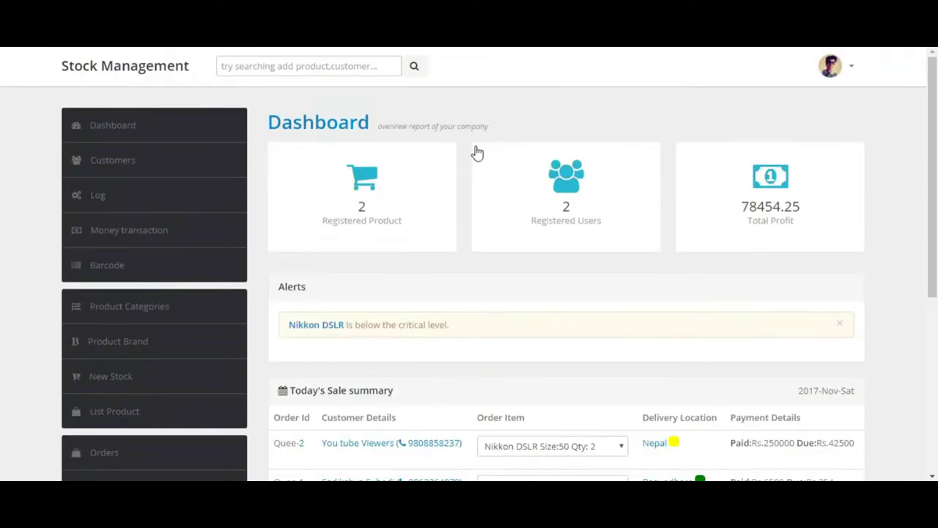
pyautogui.click(374, 187)
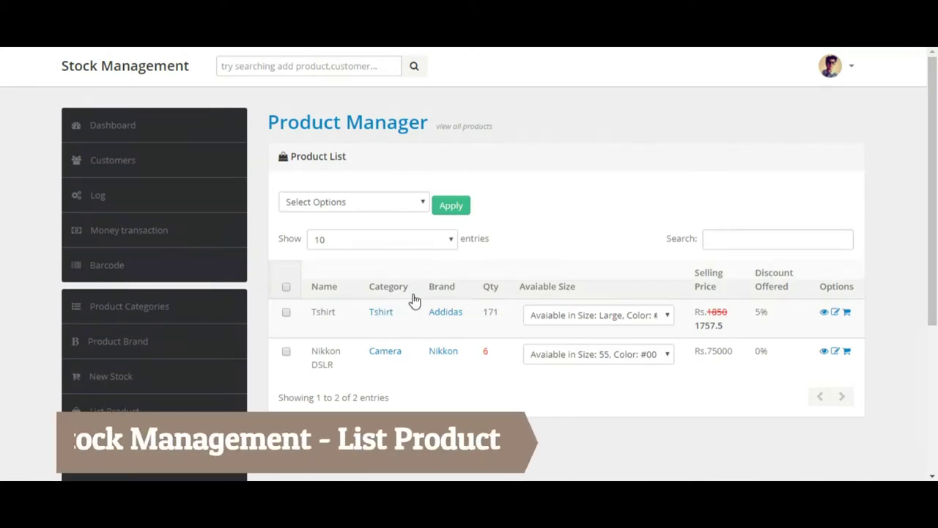
pyautogui.click(582, 323)
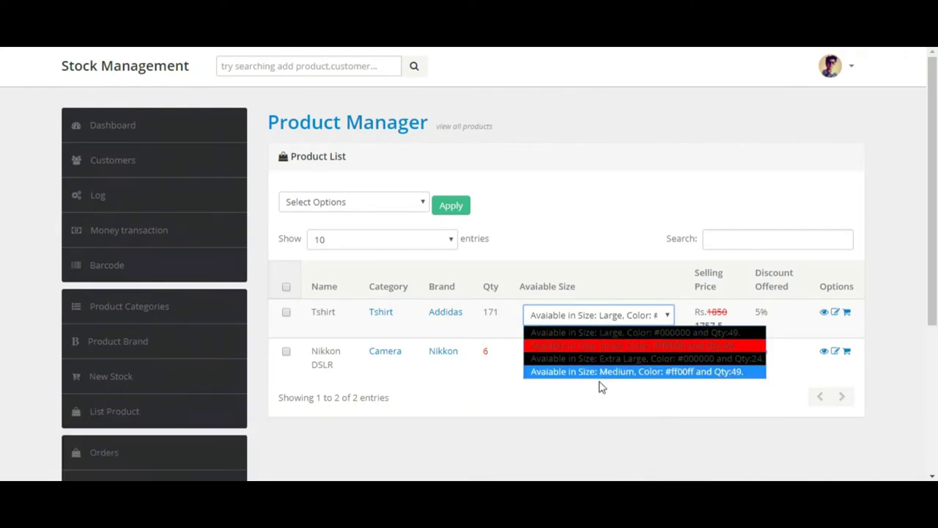
pyautogui.click(612, 246)
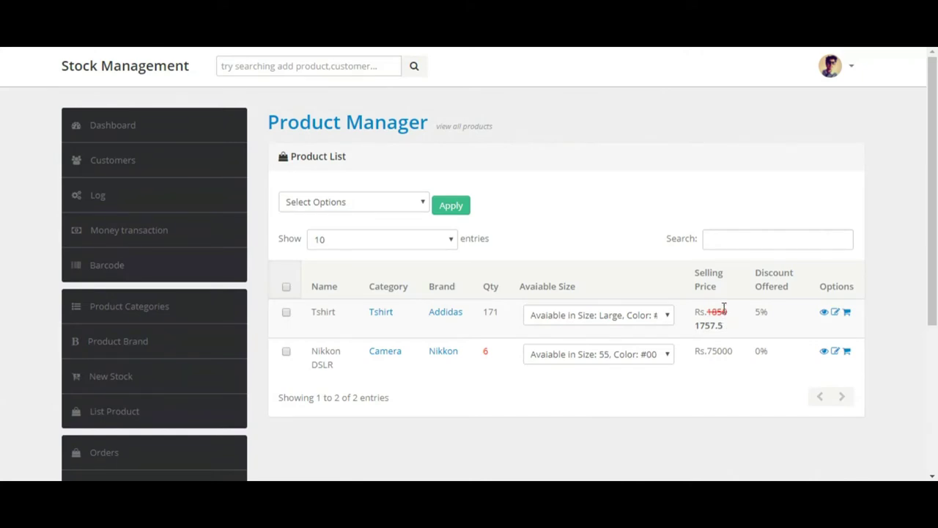
pyautogui.doubleClick(722, 312)
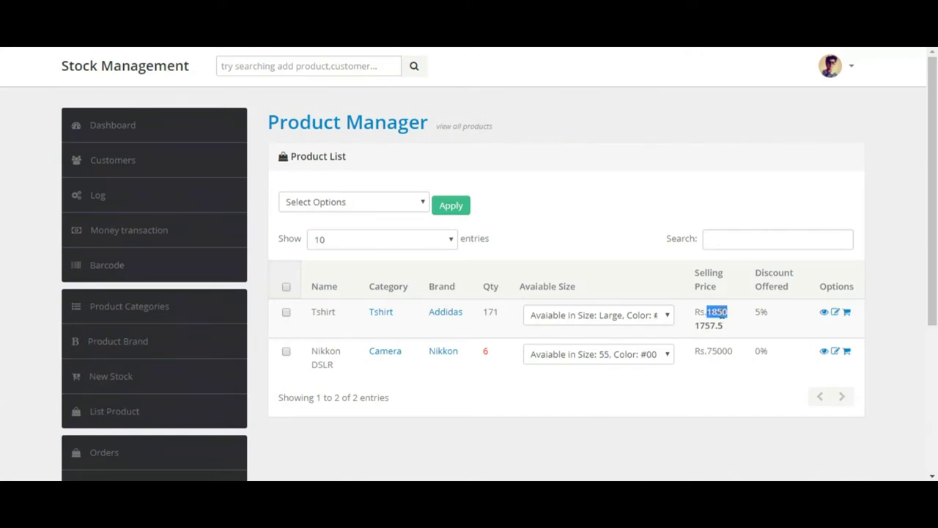
pyautogui.doubleClick(760, 313)
pyautogui.tripleClick(706, 329)
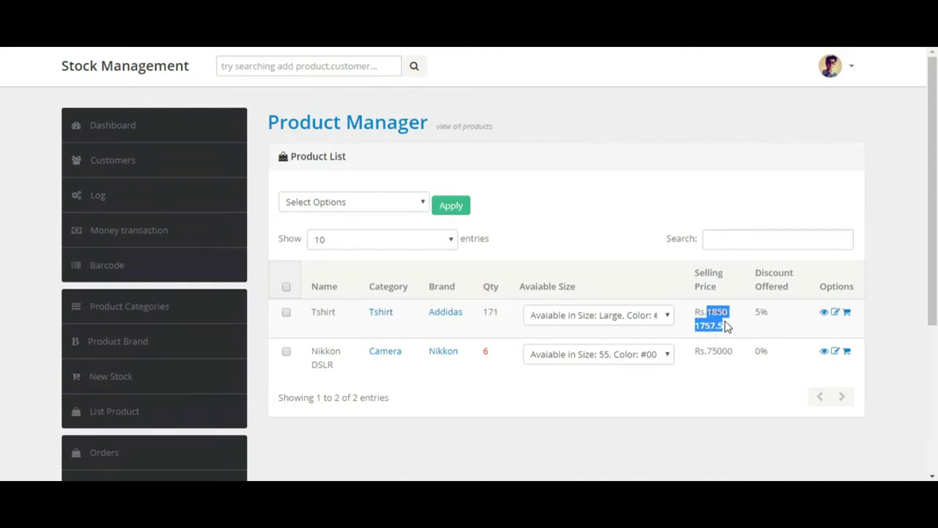
pyautogui.click(726, 328)
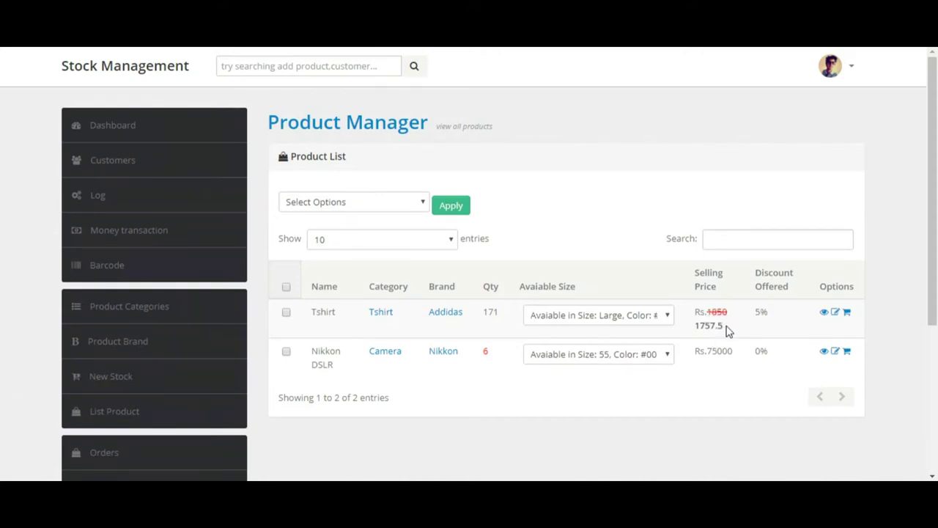
# Step: Open the Tshirt's product details and highlight its heading, name and description
pyautogui.click(826, 313)
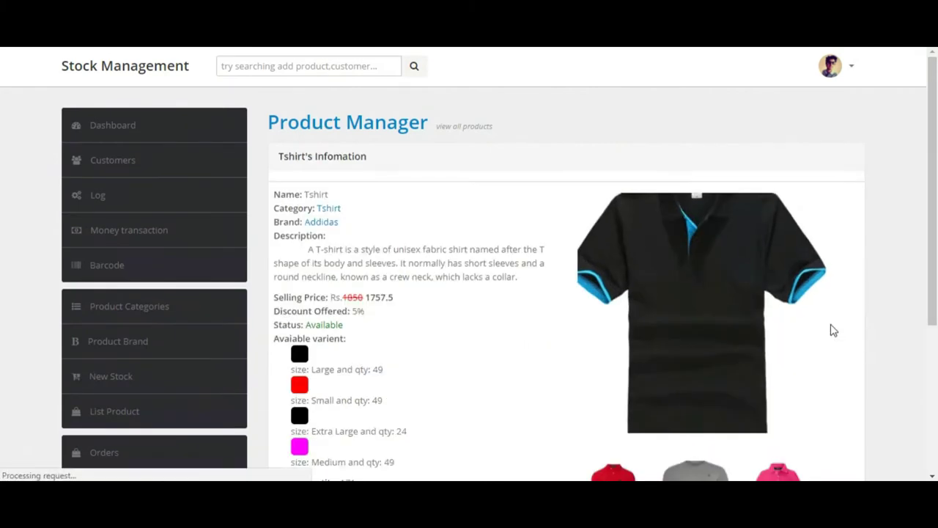
pyautogui.scroll(-2, 936, 198)
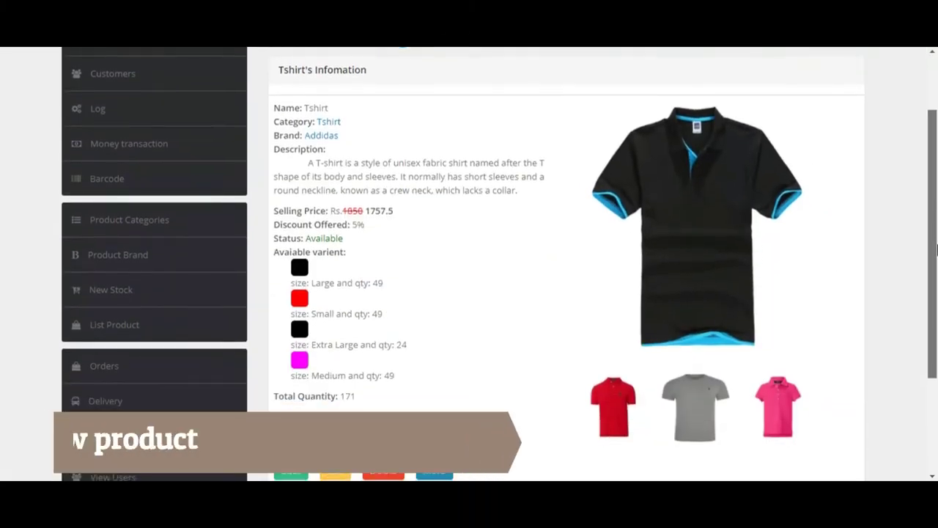
pyautogui.scroll(1, 936, 220)
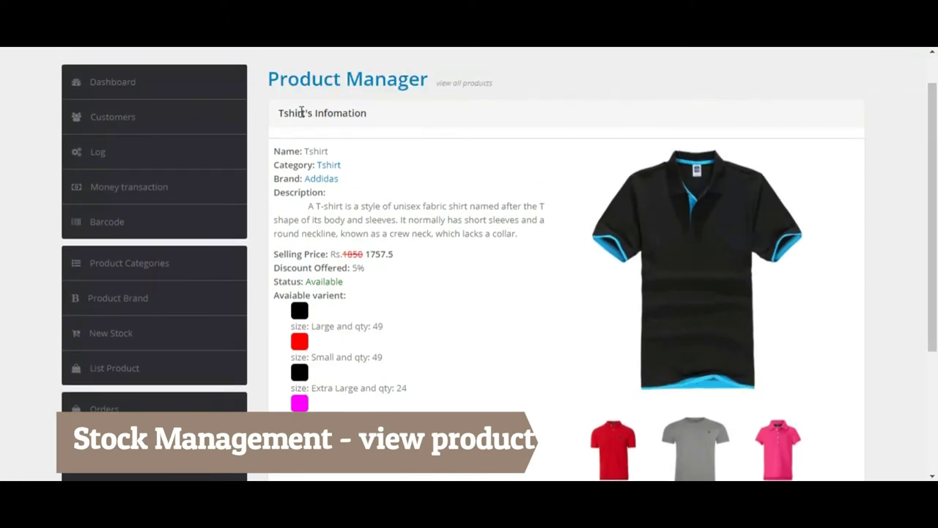
pyautogui.doubleClick(301, 113)
pyautogui.doubleClick(316, 152)
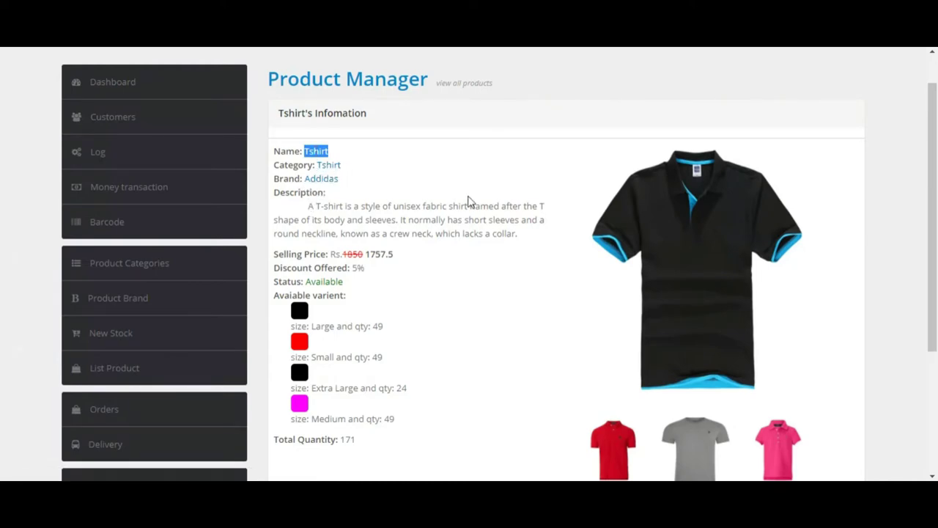
pyautogui.moveTo(300, 210); pyautogui.dragTo(523, 241)
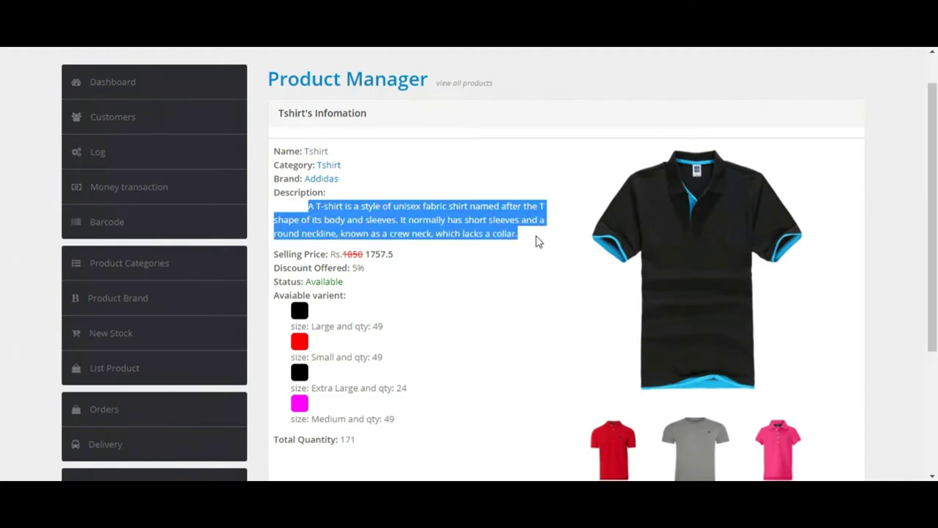
pyautogui.click(539, 241)
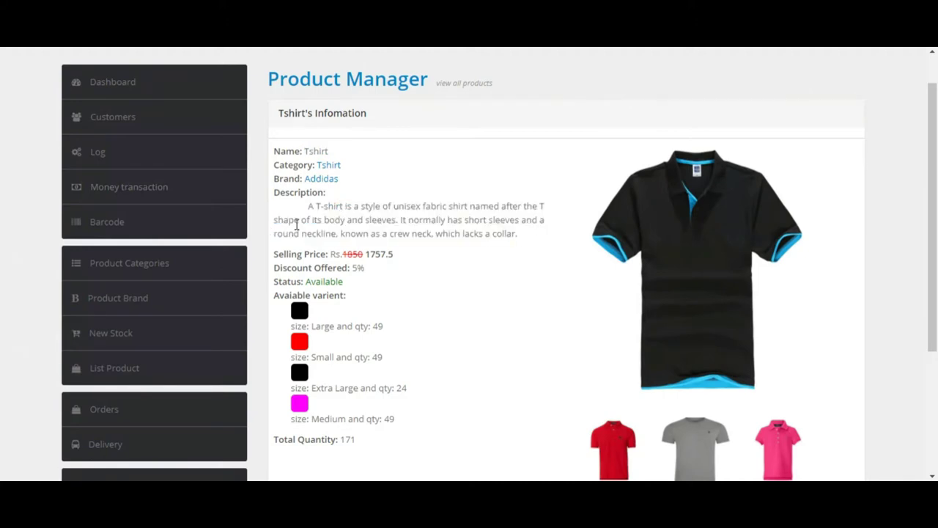
# Step: Highlight the original price 1850, Available status, total quantity 171 and the Small and Large variants
pyautogui.moveTo(936, 196); pyautogui.dragTo(936, 235)
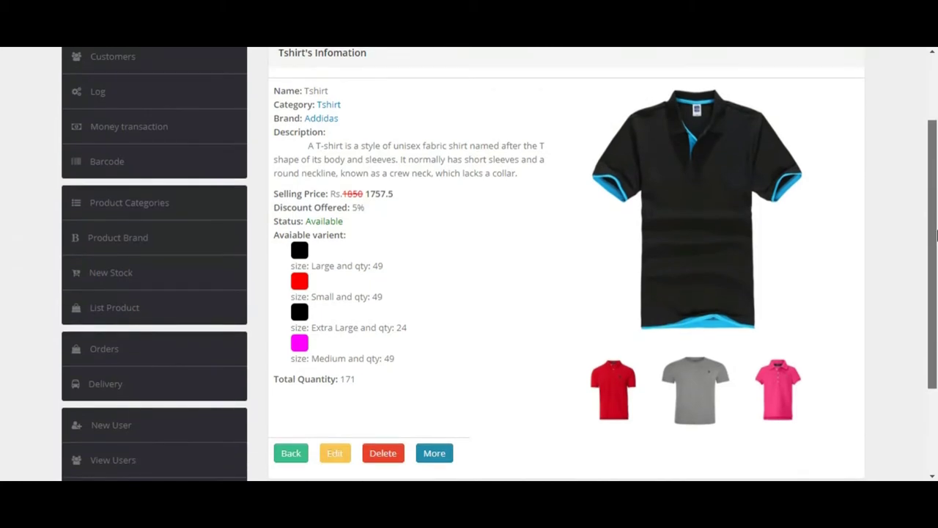
pyautogui.moveTo(937, 235); pyautogui.dragTo(936, 242)
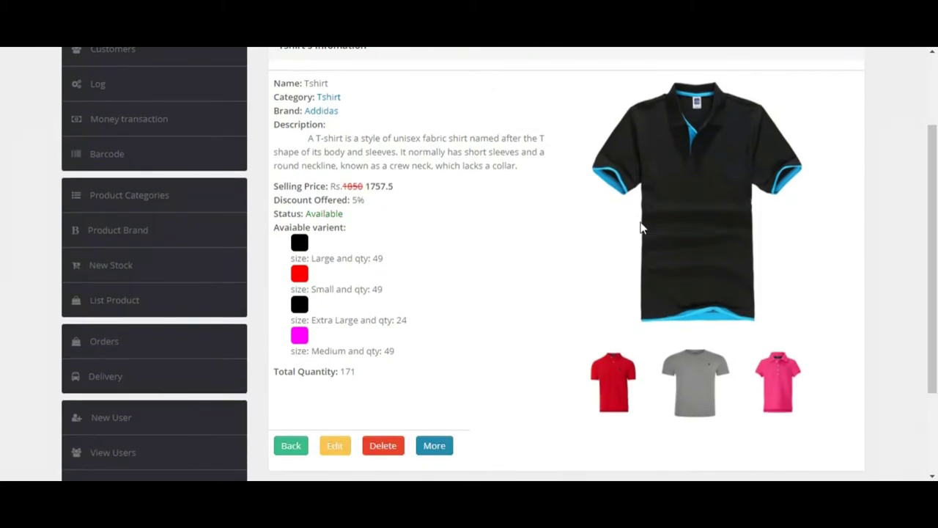
pyautogui.doubleClick(352, 185)
pyautogui.click(359, 200)
pyautogui.doubleClick(309, 214)
pyautogui.doubleClick(351, 369)
pyautogui.click(373, 258)
pyautogui.doubleClick(320, 289)
pyautogui.click(322, 256)
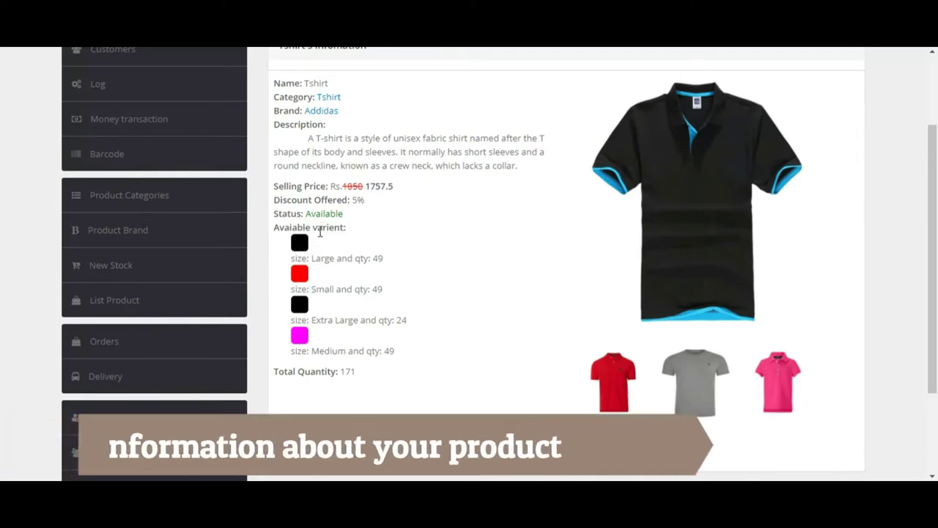
pyautogui.doubleClick(319, 260)
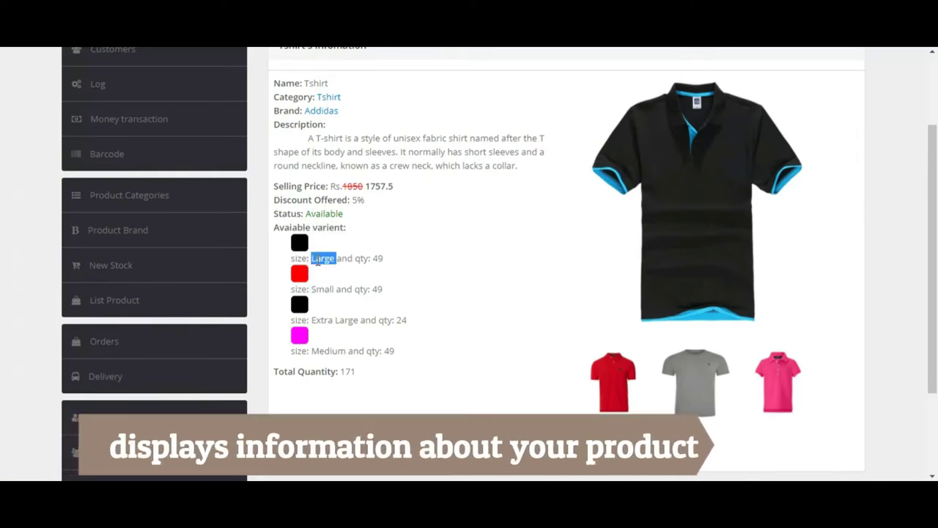
# Step: Cycle the main image through the red, gray and pink shirts, ending on gray
pyautogui.click(608, 370)
pyautogui.click(700, 389)
pyautogui.click(769, 389)
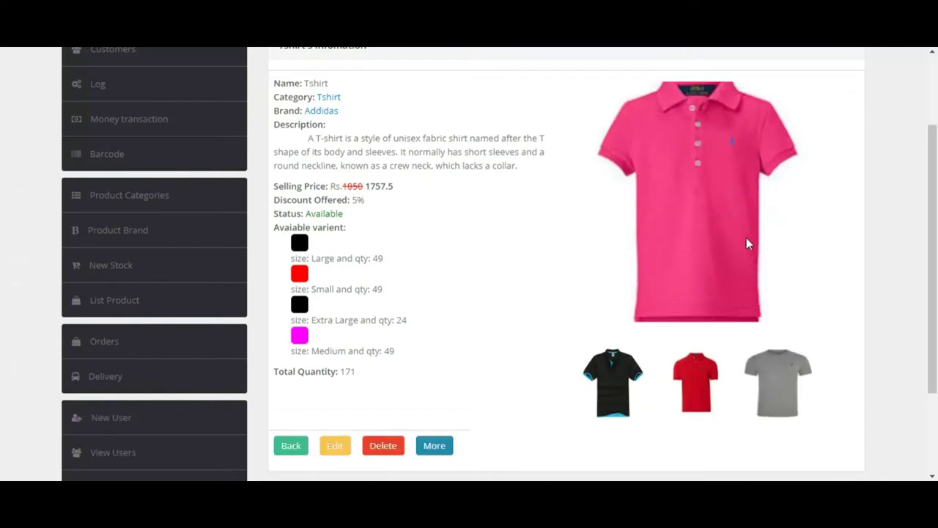
pyautogui.click(693, 385)
pyautogui.click(806, 394)
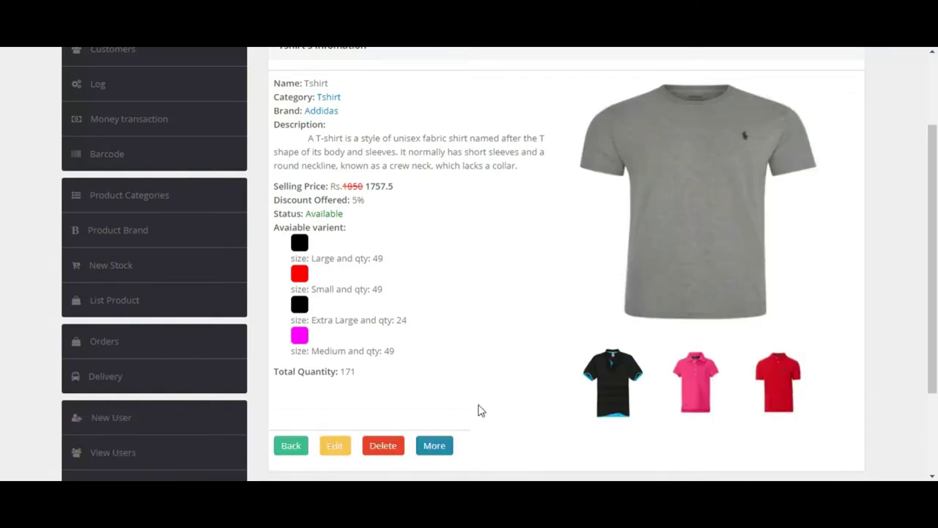
# Step: Enter the admin password under More to reveal the Cost Price and Profit
pyautogui.click(434, 449)
pyautogui.click(466, 446)
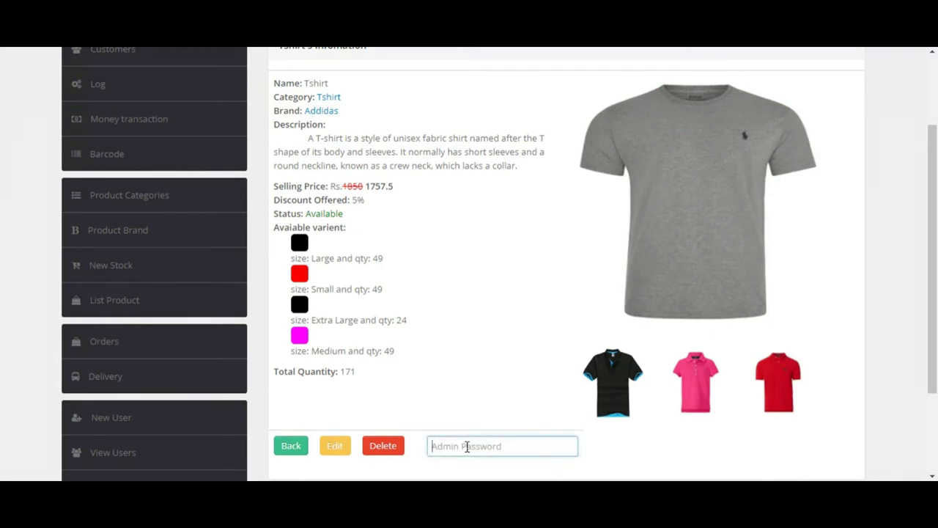
pyautogui.write('ad')
pyautogui.press('Return')
pyautogui.moveTo(272, 225); pyautogui.dragTo(354, 243)
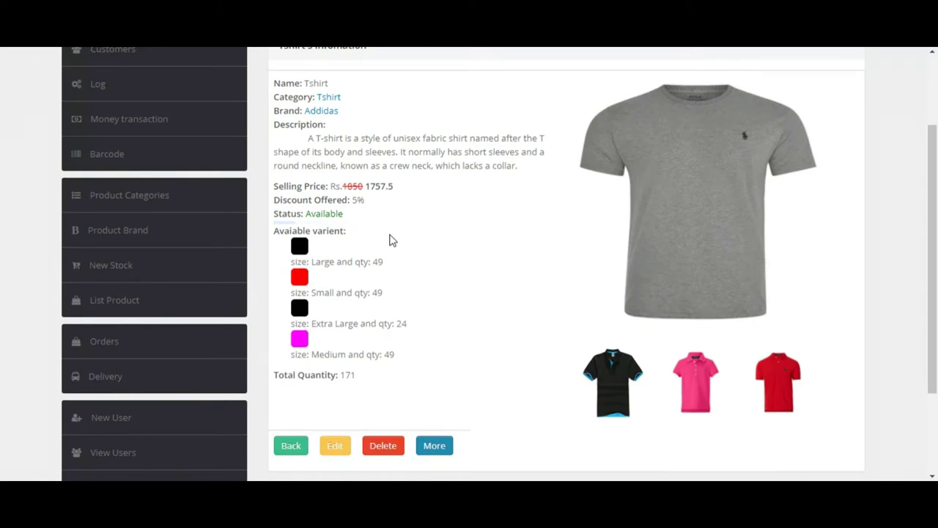
# Step: Open the Tshirt's edit page and start replacing the product name
pyautogui.click(345, 444)
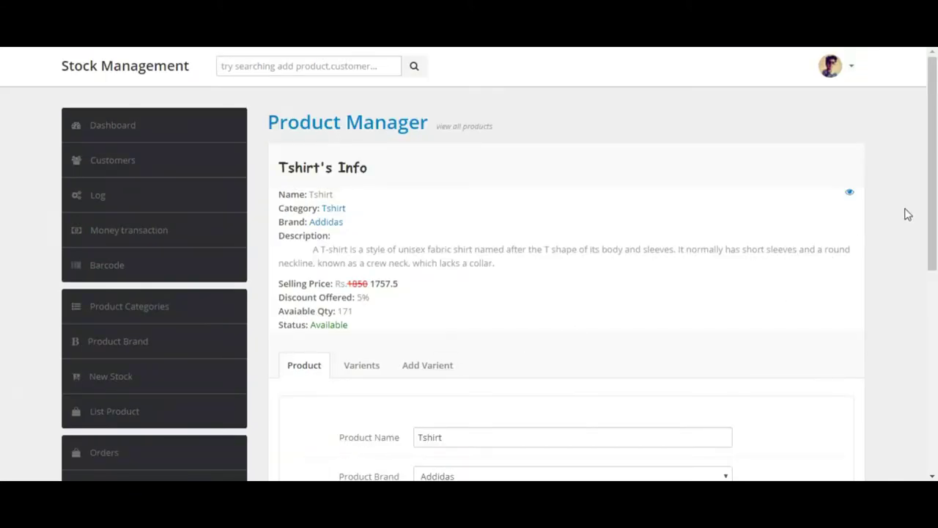
pyautogui.scroll(-3, 616, 256)
pyautogui.click(470, 217)
pyautogui.write('\\')
pyautogui.press('BackSpace')
pyautogui.press('BackSpace')
pyautogui.press('BackSpace')
pyautogui.press('BackSpace')
pyautogui.press('BackSpace')
pyautogui.press('BackSpace')
pyautogui.press('BackSpace')
pyautogui.write('Boy cool')
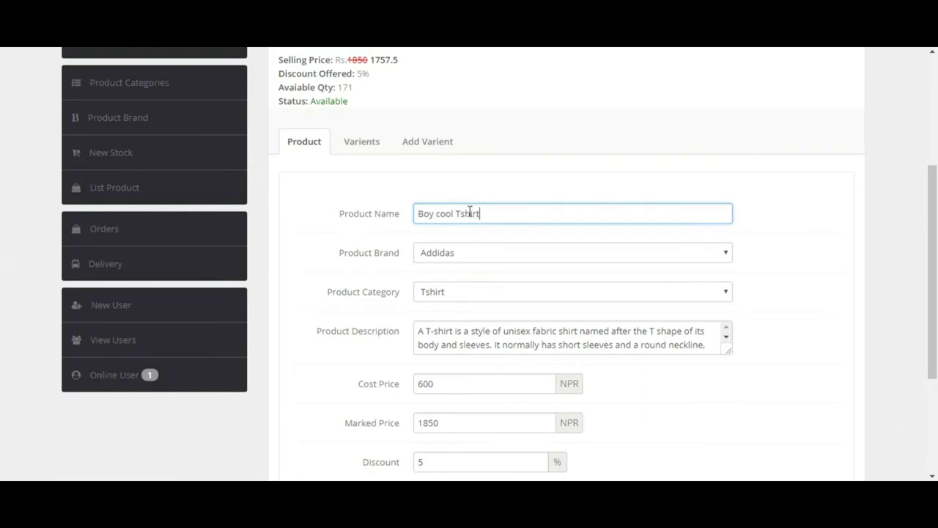
pyautogui.scroll(-2, 806, 247)
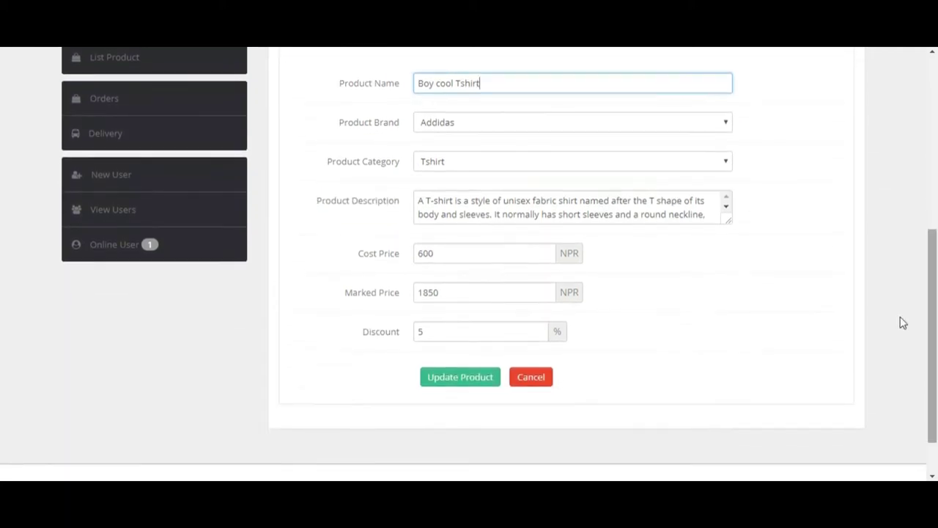
pyautogui.scroll(3, 911, 293)
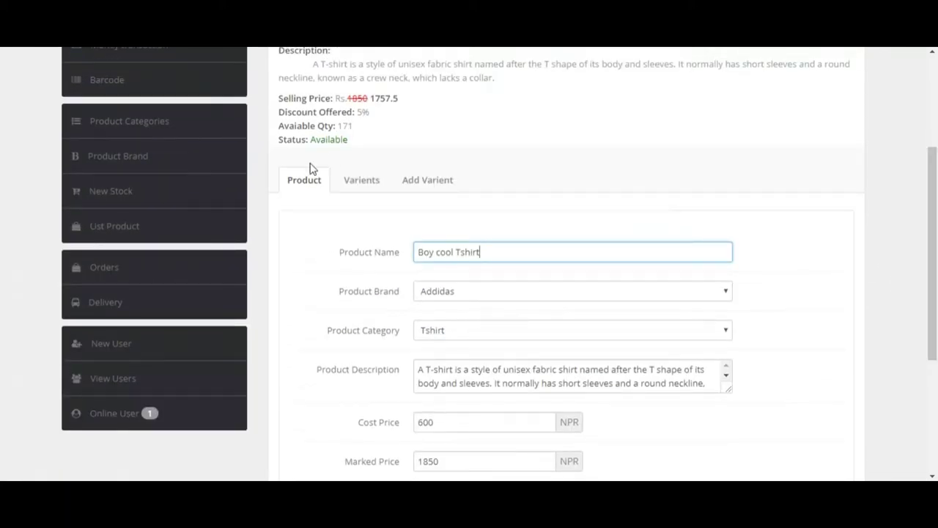
# Step: Set variant quantities Medium 50, Extra Large 25, Small 50, Large 50, and update the Medium row
pyautogui.click(363, 179)
pyautogui.click(452, 261)
pyautogui.click(451, 307)
pyautogui.click(451, 352)
pyautogui.click(451, 399)
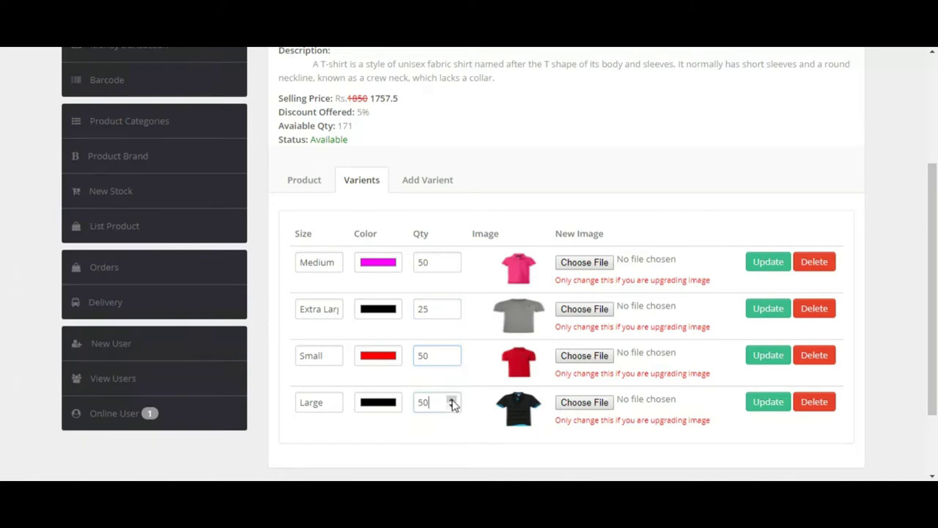
pyautogui.scroll(-2, 935, 254)
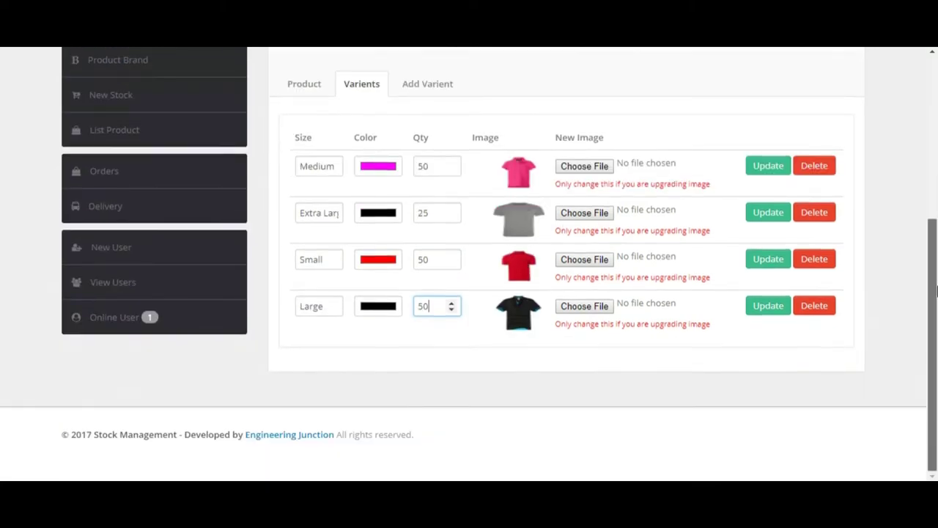
pyautogui.scroll(2, 357, 230)
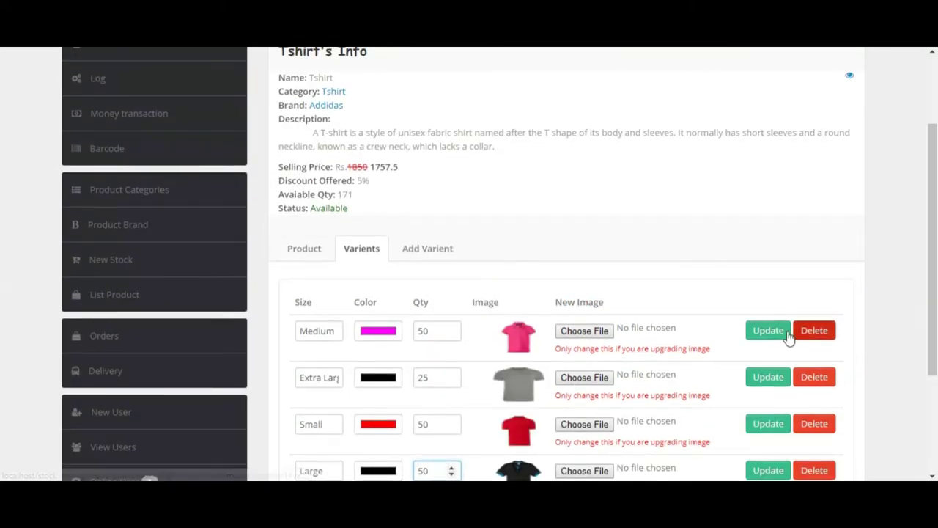
pyautogui.click(765, 330)
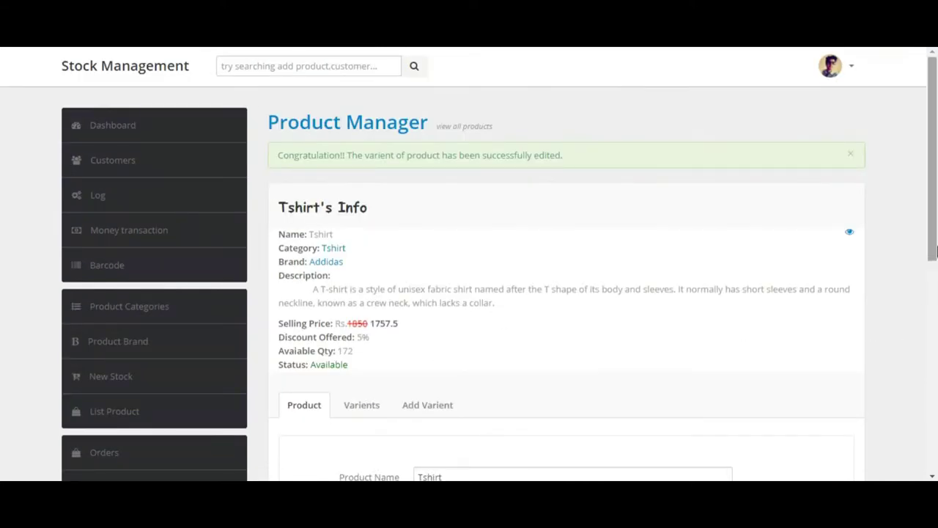
# Step: Rename the product to 'Boy Cool Tshirt' and save the update
pyautogui.scroll(-4, 909, 379)
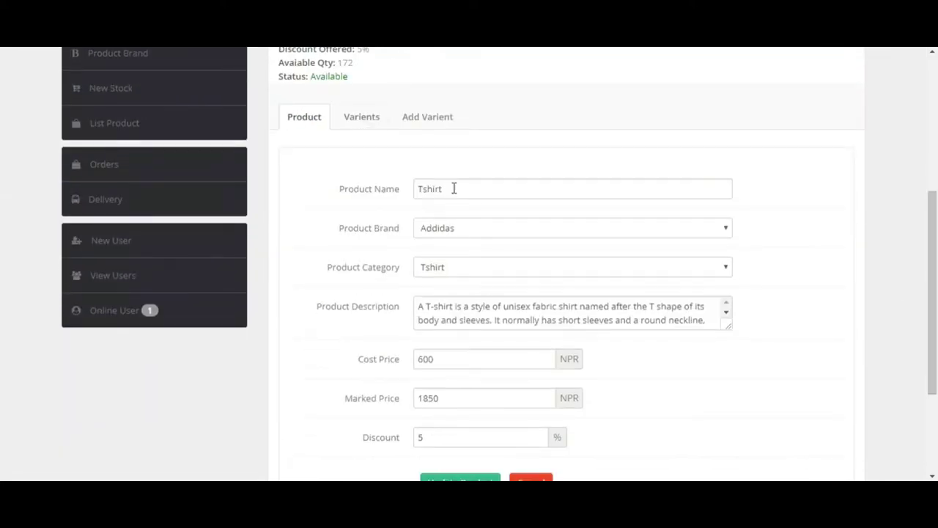
pyautogui.moveTo(454, 188); pyautogui.dragTo(370, 165)
pyautogui.write('Boy Cool')
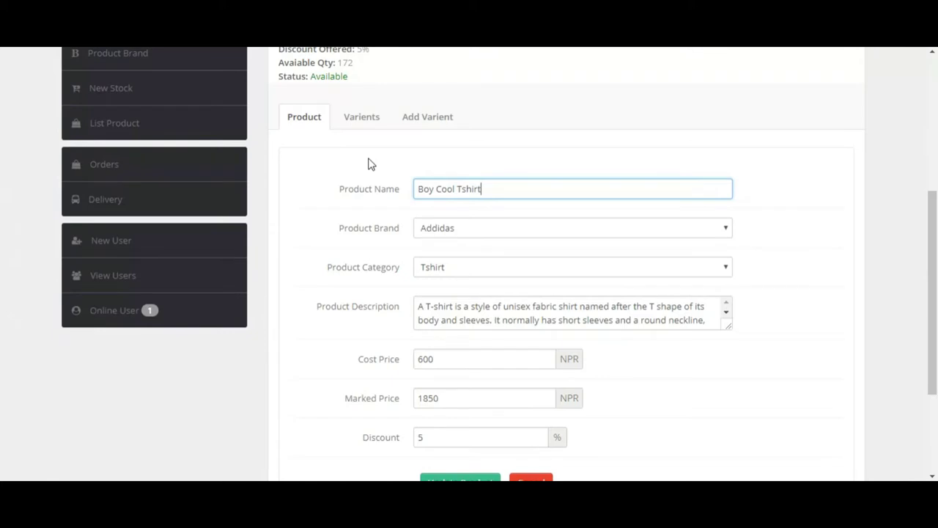
pyautogui.moveTo(934, 249); pyautogui.dragTo(906, 338)
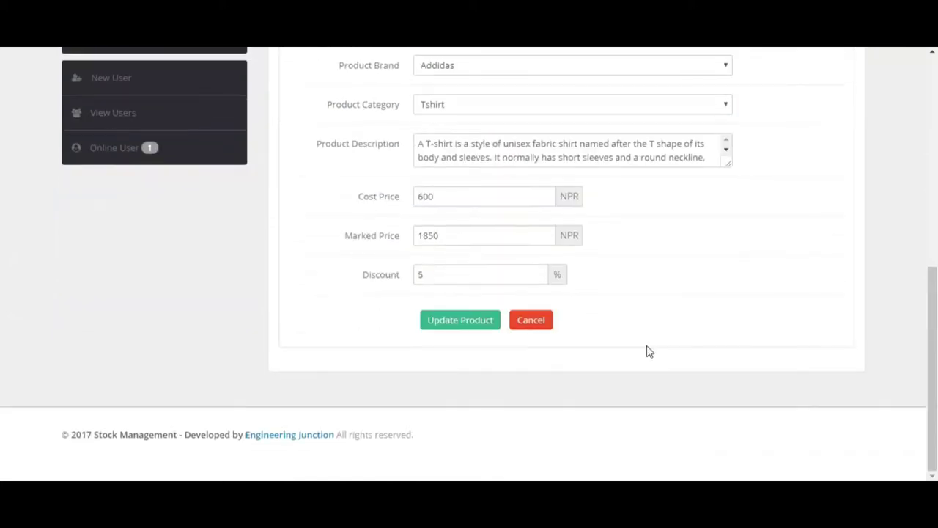
pyautogui.click(452, 323)
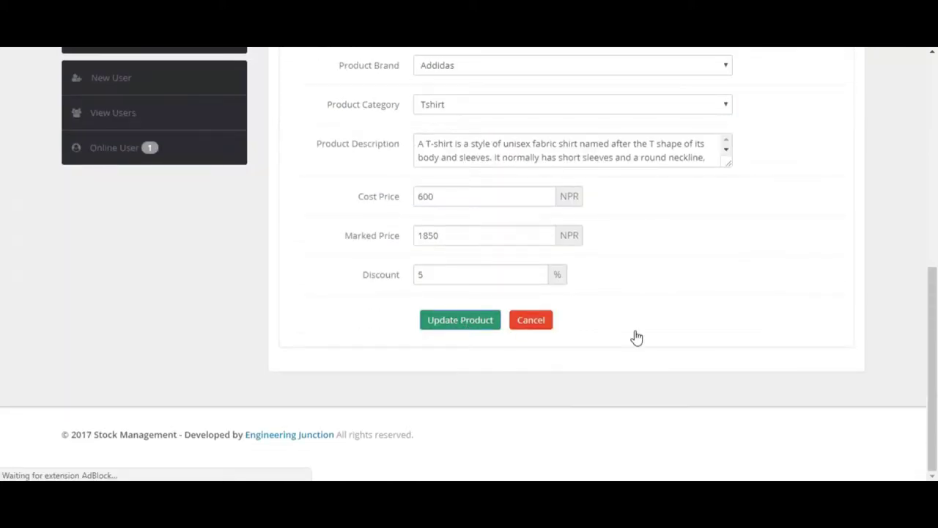
# Step: List the Boy Cool Tshirt's existing variants, confirming available quantity 172
pyautogui.scroll(-5, 934, 319)
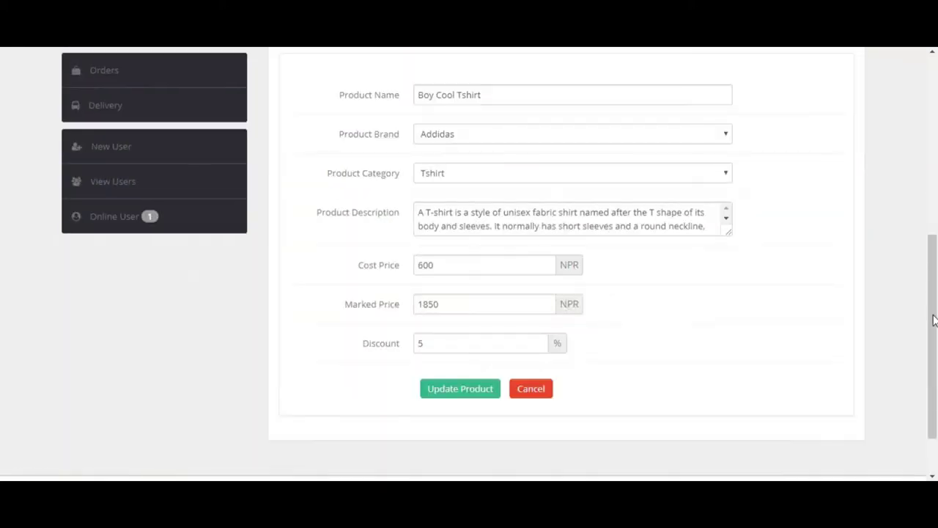
pyautogui.scroll(5, 935, 273)
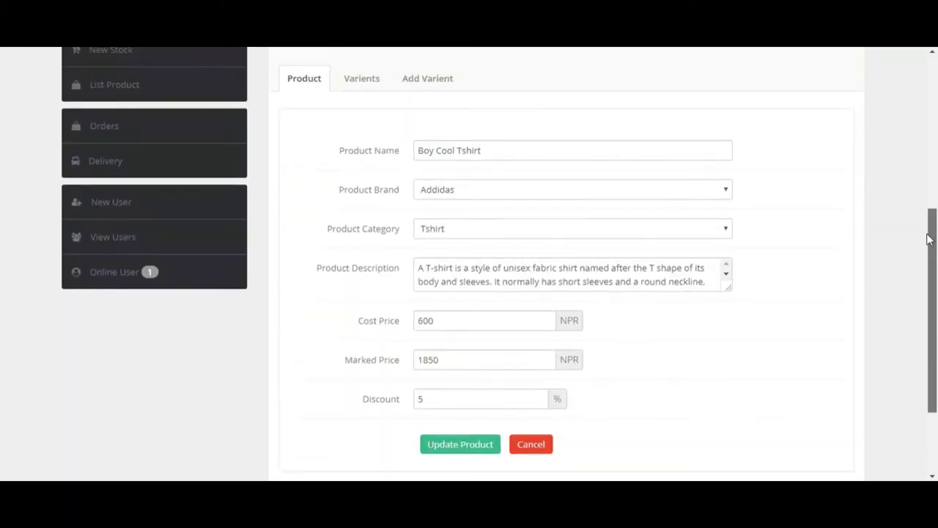
pyautogui.doubleClick(323, 142)
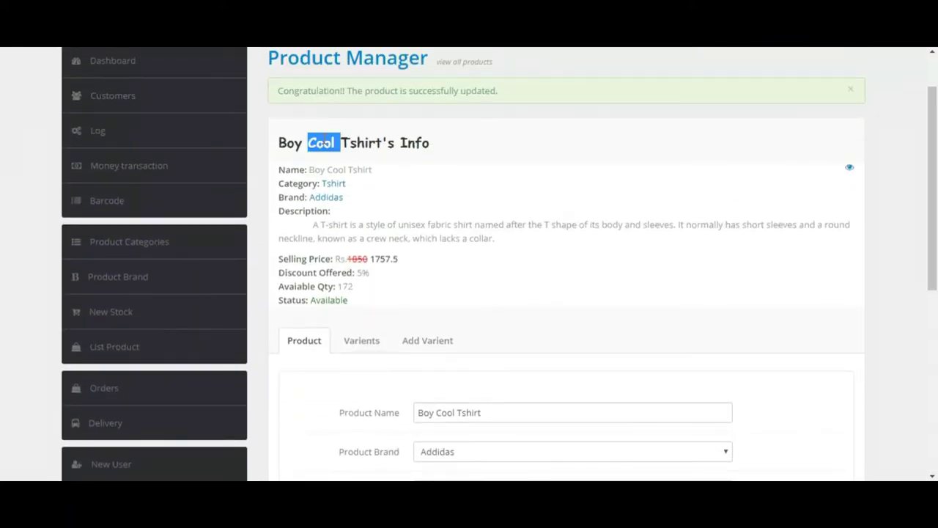
pyautogui.click(362, 342)
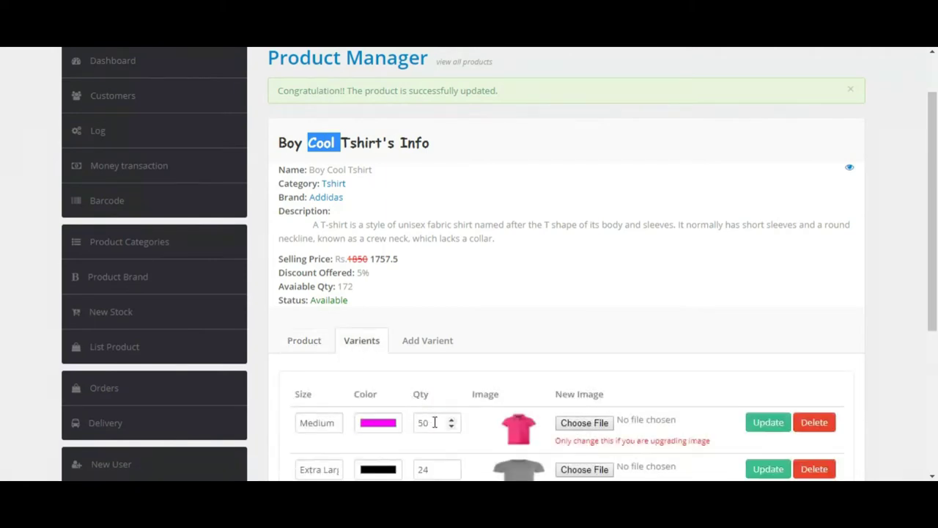
pyautogui.moveTo(934, 320)
pyautogui.mouseDown()
pyautogui.moveTo(934, 357)
pyautogui.moveTo(933, 336)
pyautogui.mouseUp()
pyautogui.doubleClick(346, 258)
# Step: Open the Boy Cool Tshirt's Add Varient form, adding two extra variant rows and then deleting both
pyautogui.click(415, 313)
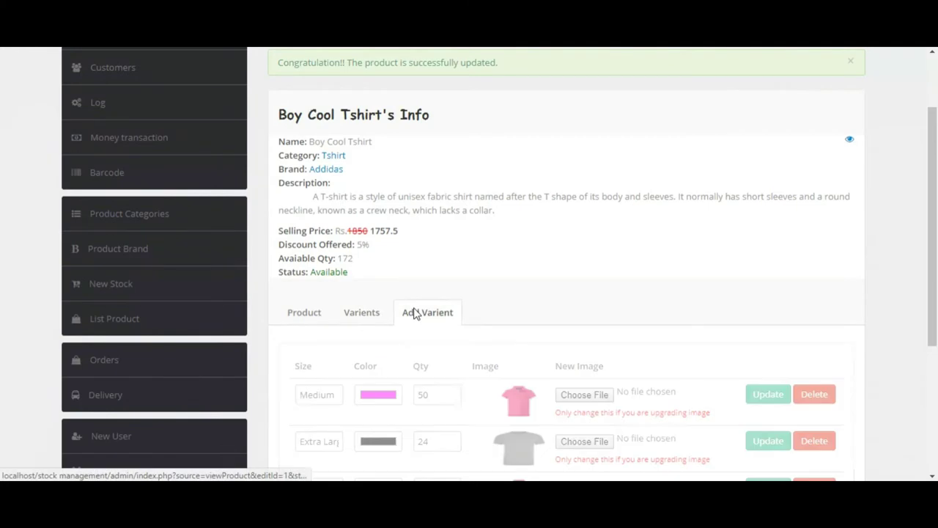
pyautogui.scroll(-1, 934, 304)
pyautogui.moveTo(936, 306); pyautogui.dragTo(933, 355)
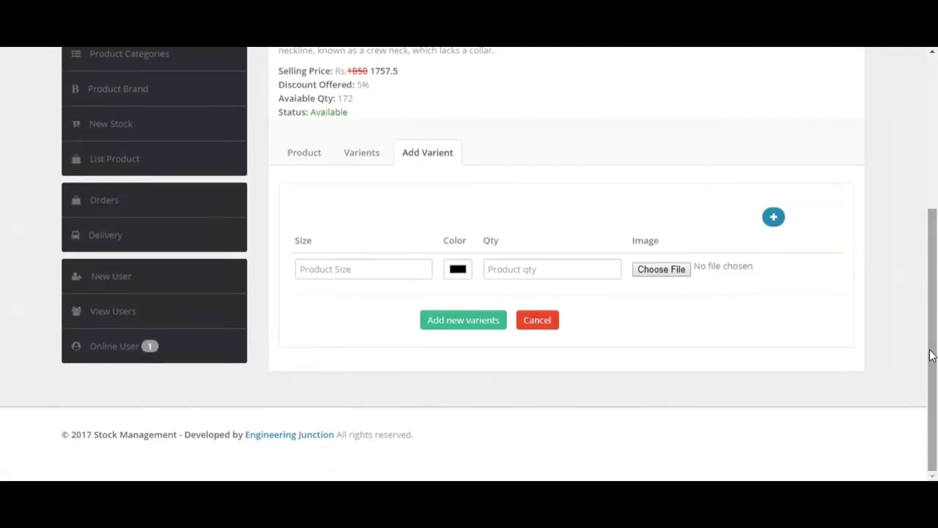
pyautogui.click(774, 218)
pyautogui.click(775, 219)
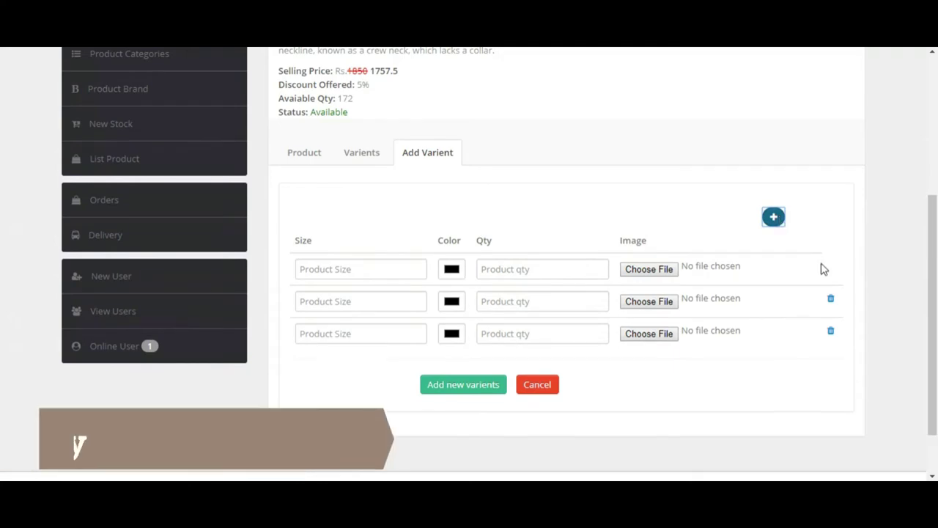
pyautogui.click(830, 299)
pyautogui.click(832, 301)
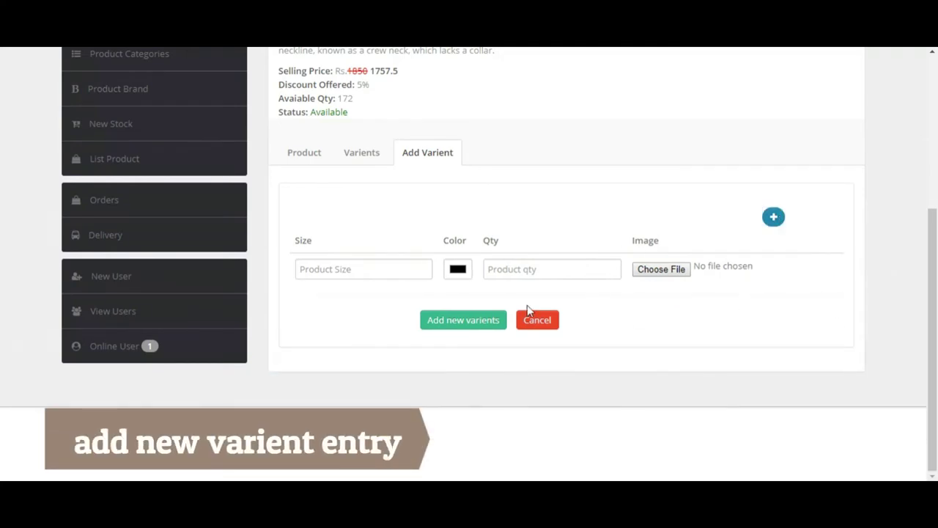
pyautogui.moveTo(935, 257); pyautogui.dragTo(935, 168)
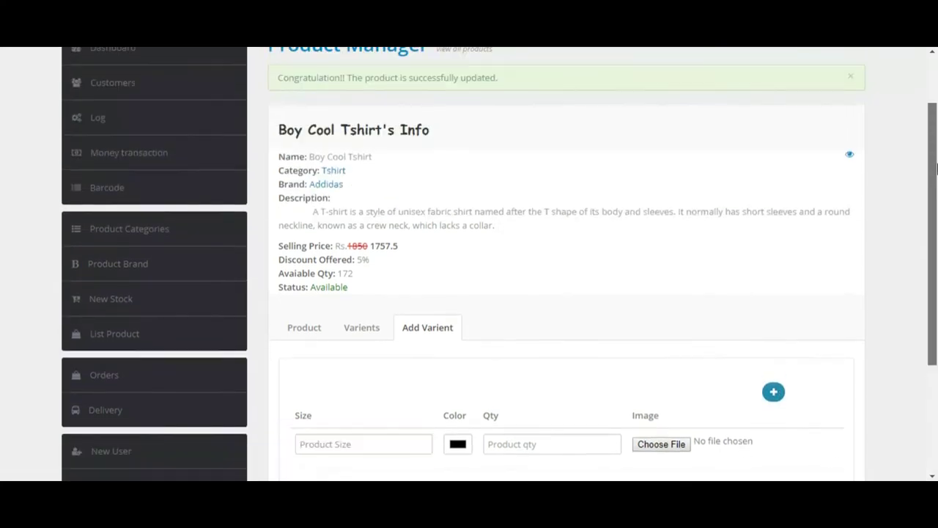
# Step: Create a category titled Electronics from the Product Categories page
pyautogui.click(138, 236)
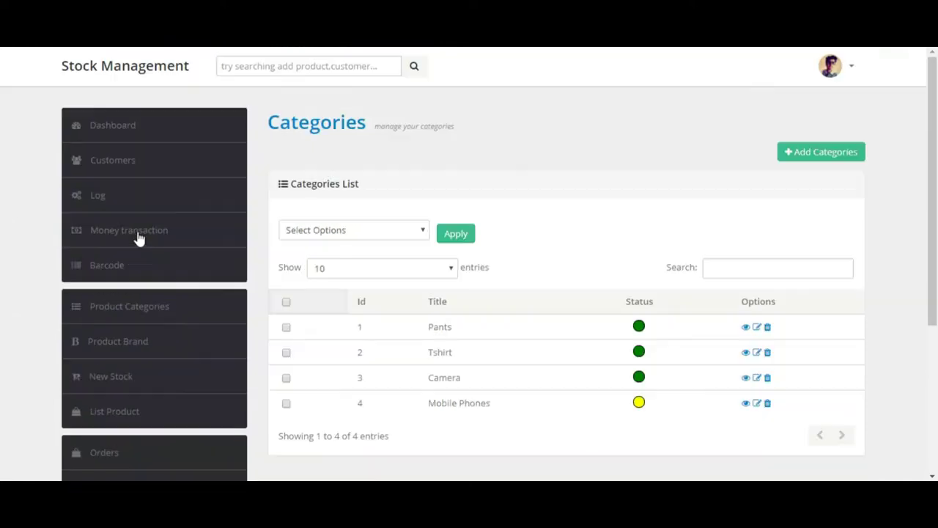
pyautogui.click(847, 153)
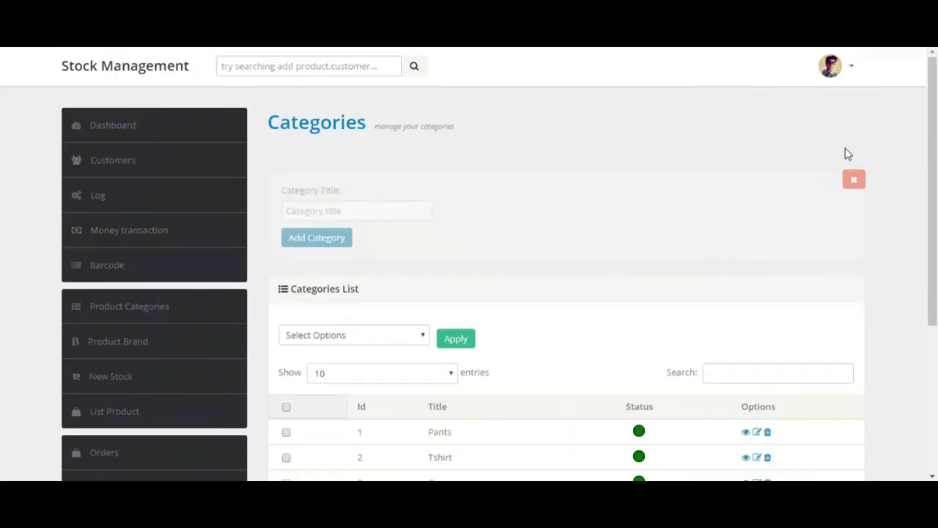
pyautogui.click(367, 210)
pyautogui.moveTo(934, 169); pyautogui.dragTo(936, 231)
pyautogui.write('Elec')
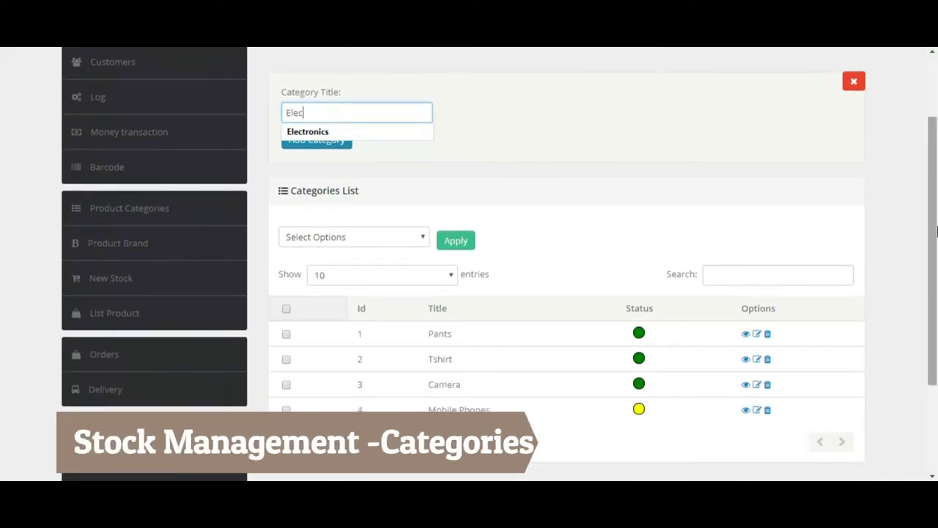
pyautogui.write('tro')
pyautogui.press('Down')
pyautogui.press('Return')
pyautogui.click(310, 142)
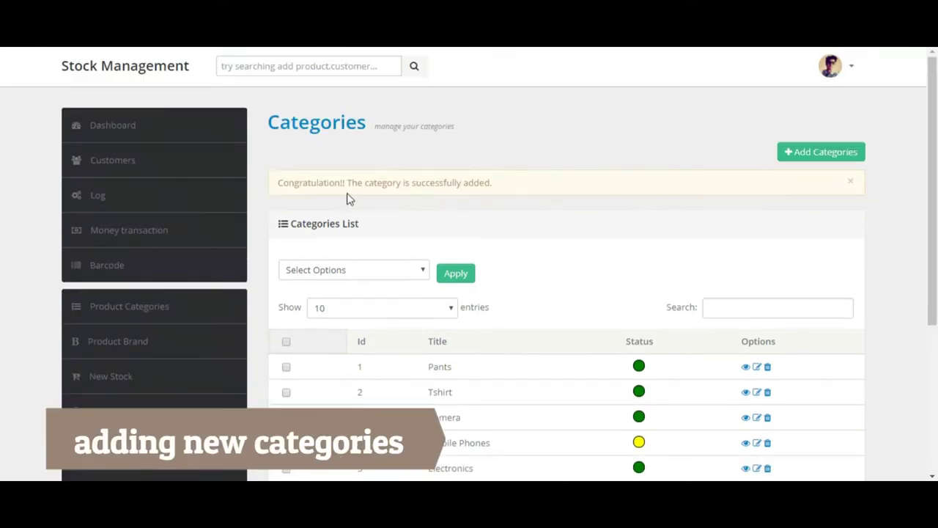
pyautogui.moveTo(932, 189); pyautogui.dragTo(930, 310)
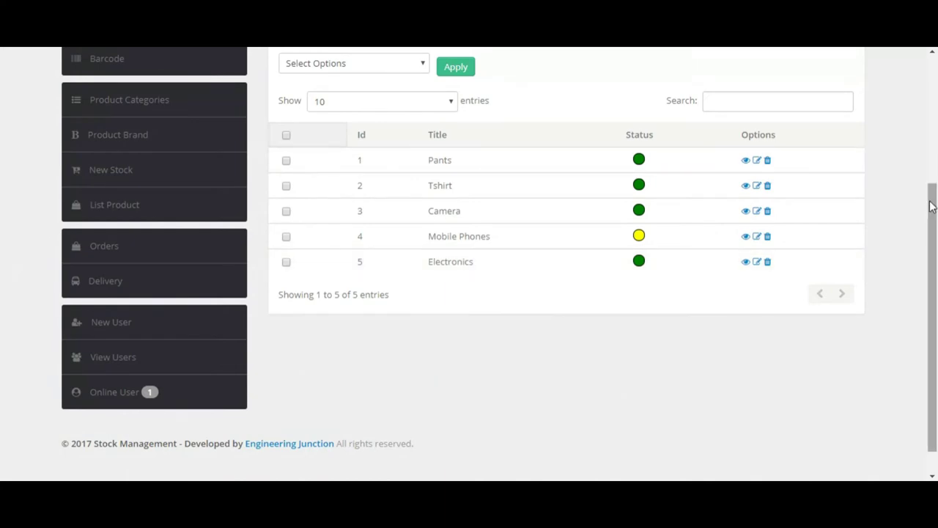
pyautogui.moveTo(931, 207); pyautogui.dragTo(921, 161)
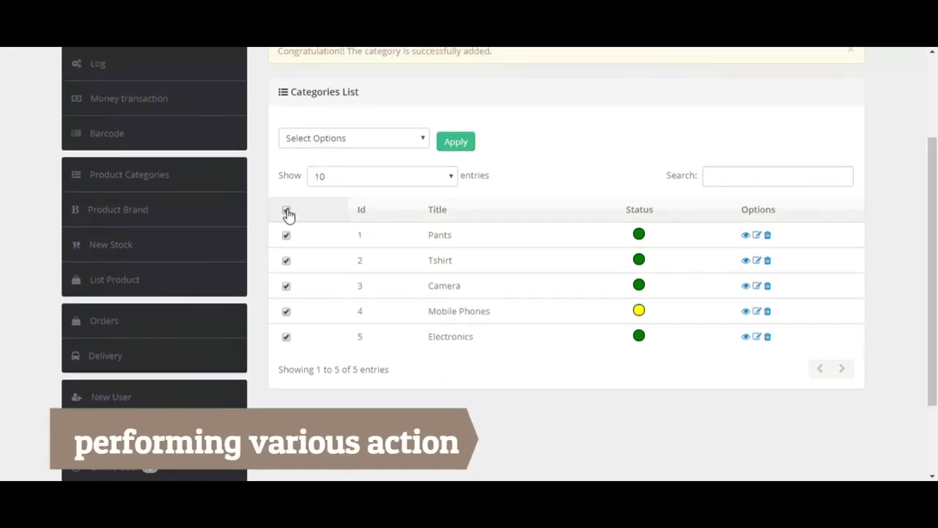
# Step: Delete every checked category using the Delete bulk option
pyautogui.click(402, 144)
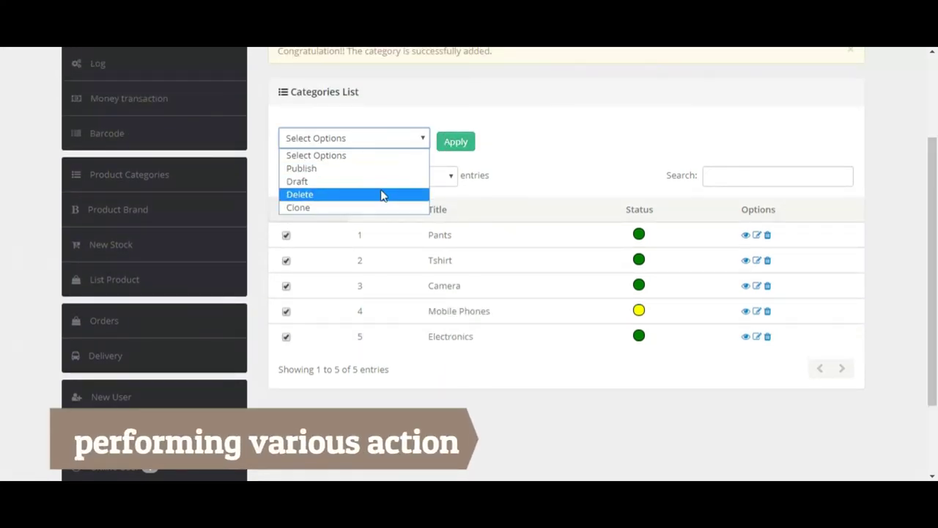
pyautogui.click(381, 194)
pyautogui.click(457, 148)
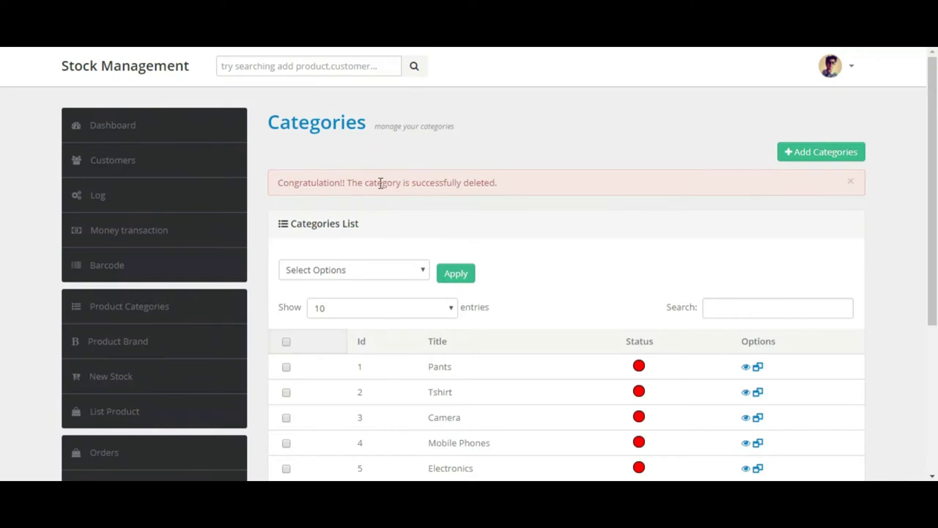
pyautogui.moveTo(364, 182); pyautogui.dragTo(469, 182)
pyautogui.moveTo(932, 170); pyautogui.dragTo(935, 248)
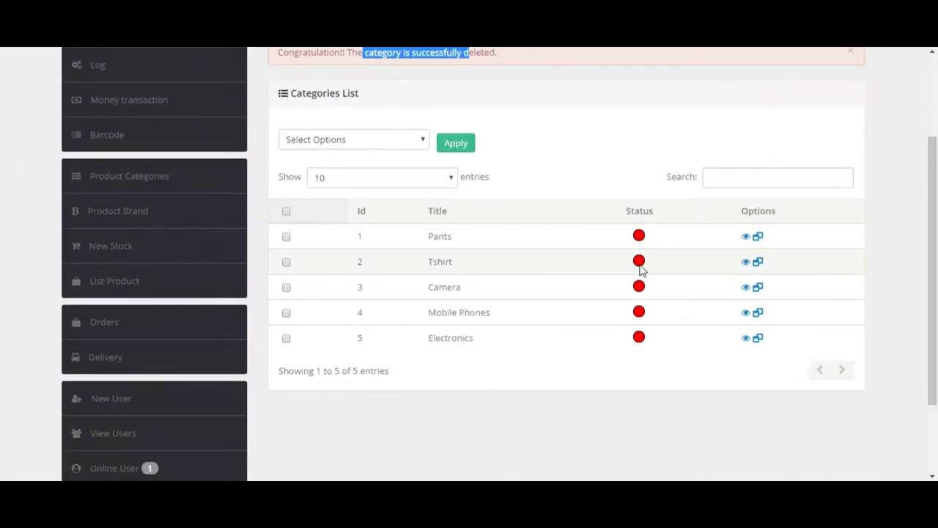
# Step: Republish Pants, Tshirt and Camera in bulk, and restore Mobile Phones
pyautogui.click(287, 239)
pyautogui.click(287, 263)
pyautogui.click(287, 288)
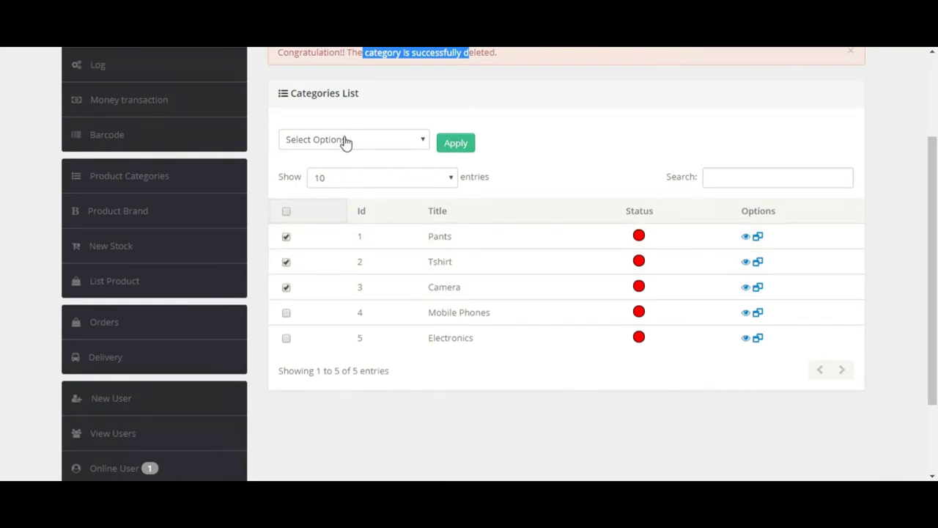
pyautogui.click(340, 145)
pyautogui.click(348, 171)
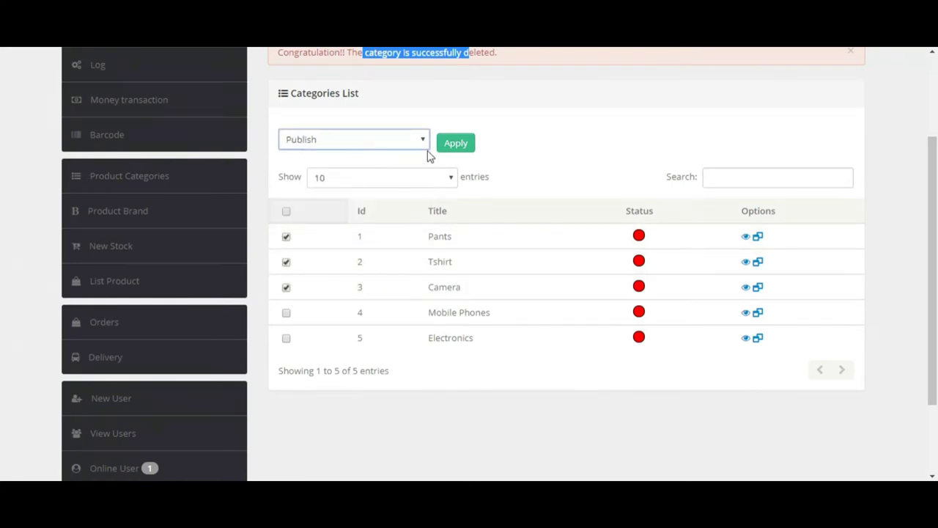
pyautogui.click(450, 143)
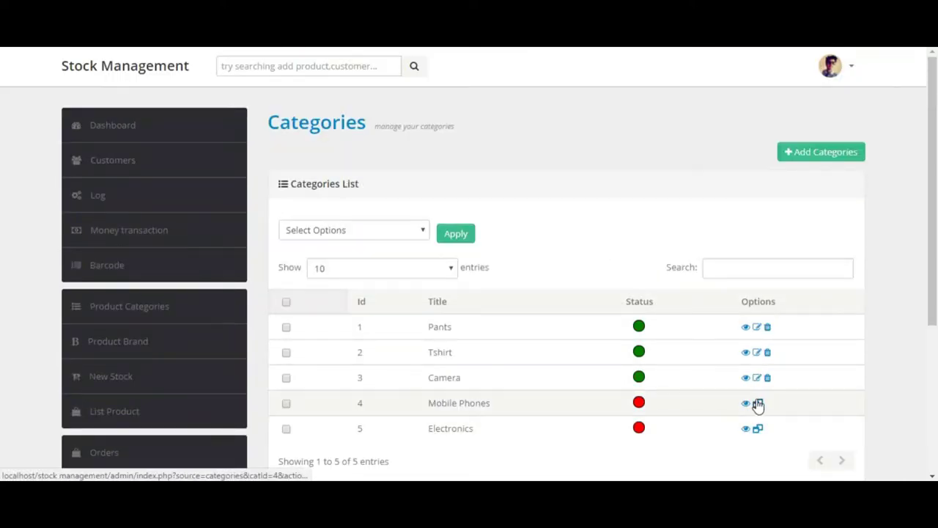
pyautogui.click(758, 404)
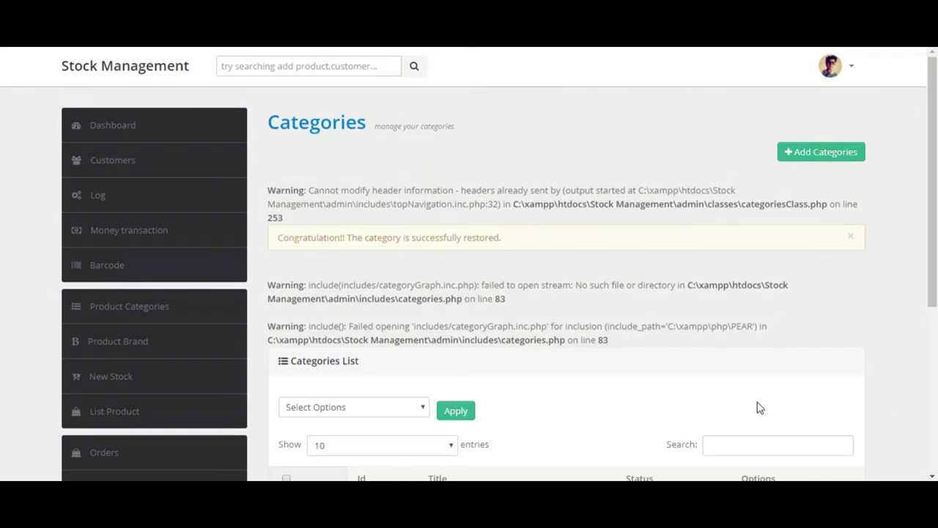
pyautogui.scroll(-2, 300, 418)
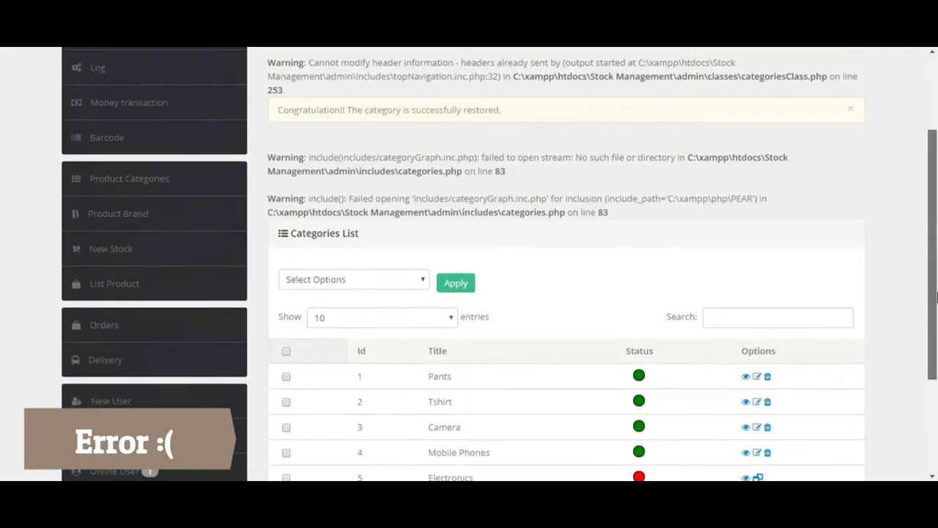
pyautogui.click(137, 173)
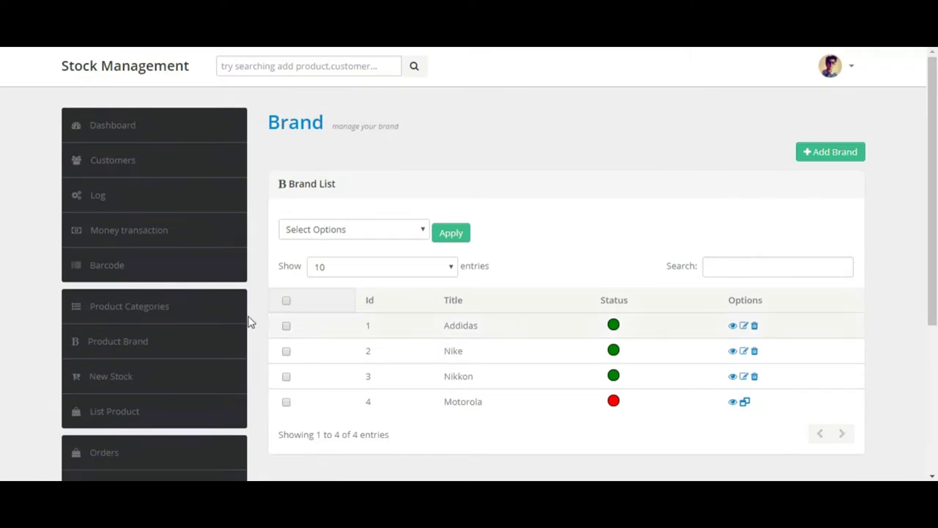
# Step: Edit the Mobile Phones category so its status is Draft, and save it
pyautogui.click(98, 307)
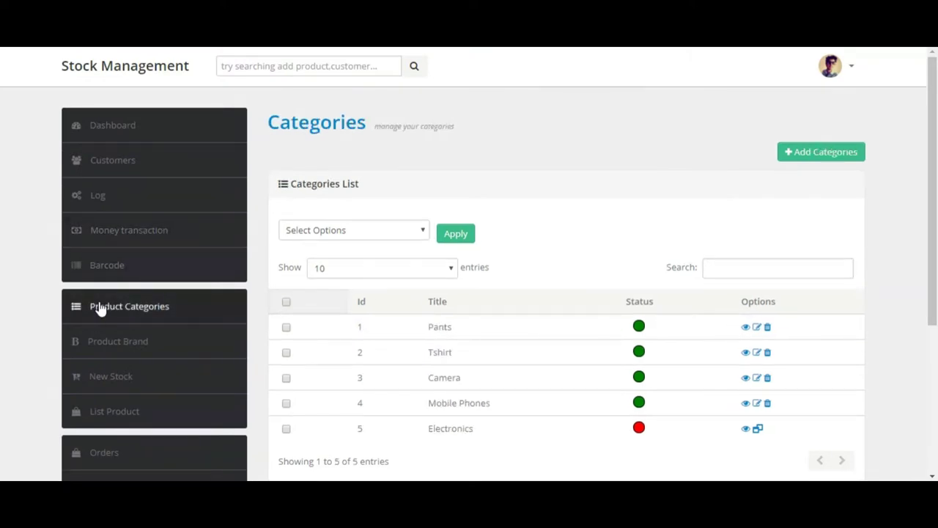
pyautogui.click(757, 406)
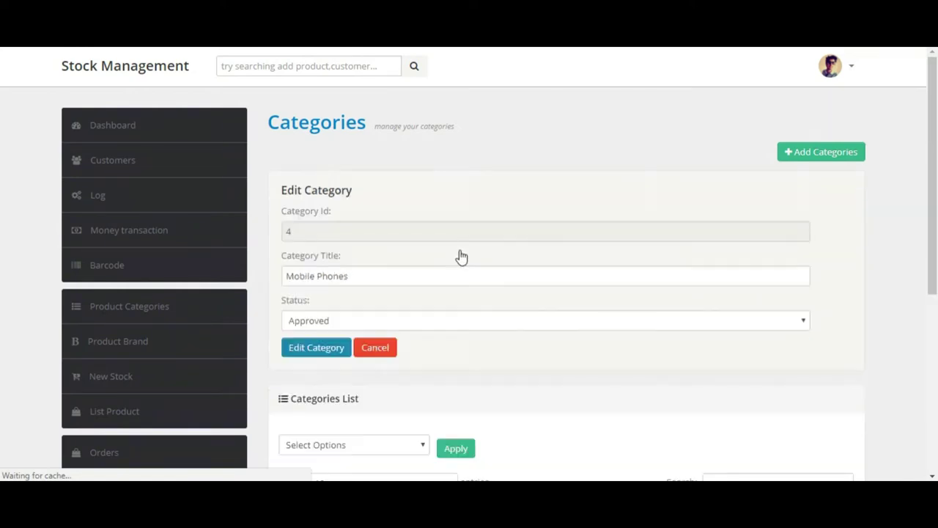
pyautogui.click(318, 325)
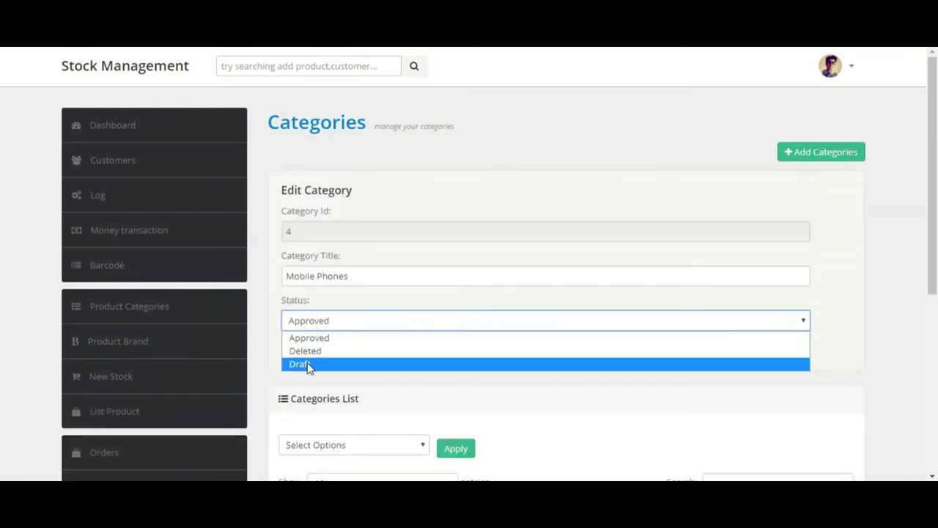
pyautogui.click(310, 363)
pyautogui.click(308, 361)
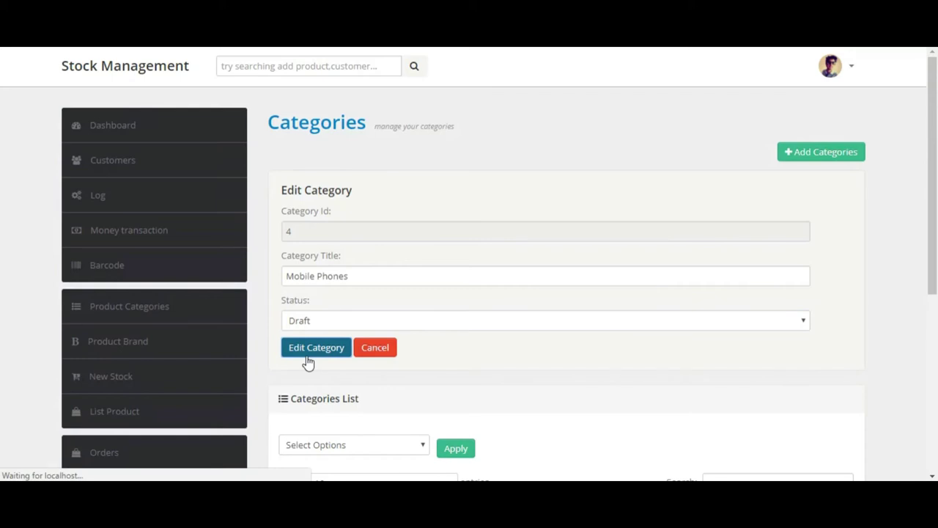
pyautogui.scroll(-3, 927, 245)
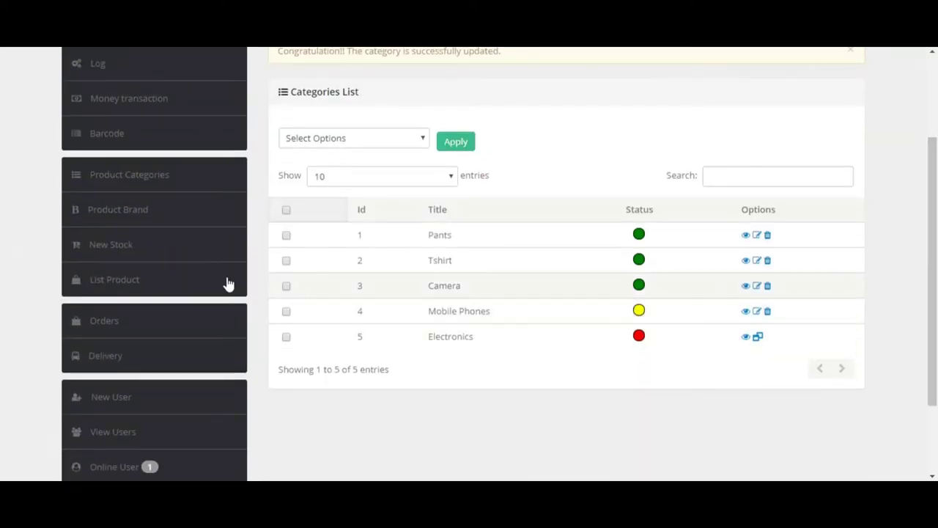
pyautogui.click(123, 215)
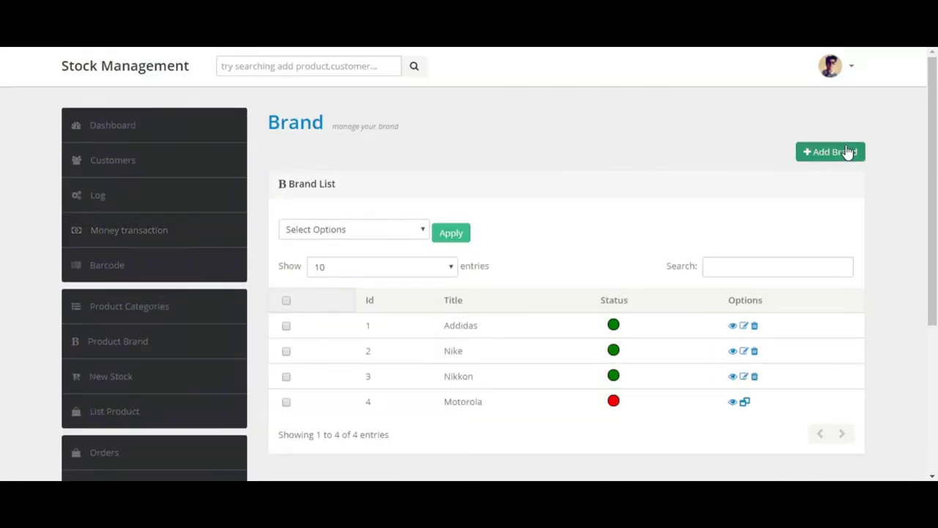
# Step: Add a new brand titled Polo
pyautogui.click(847, 151)
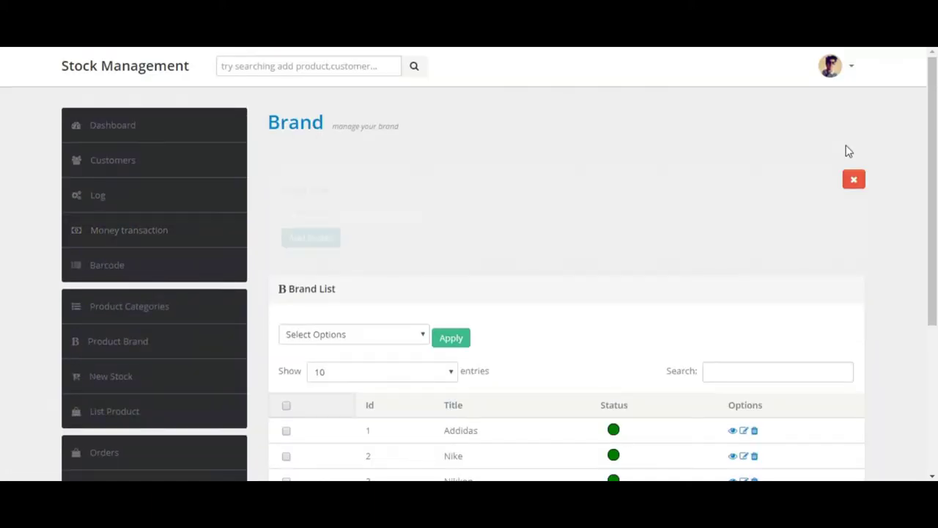
pyautogui.click(319, 214)
pyautogui.write('P')
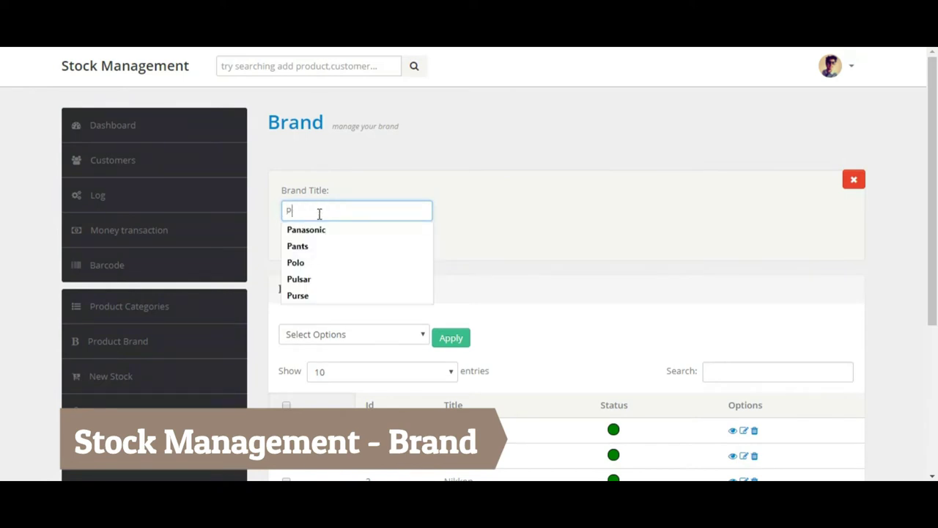
pyautogui.write('olo')
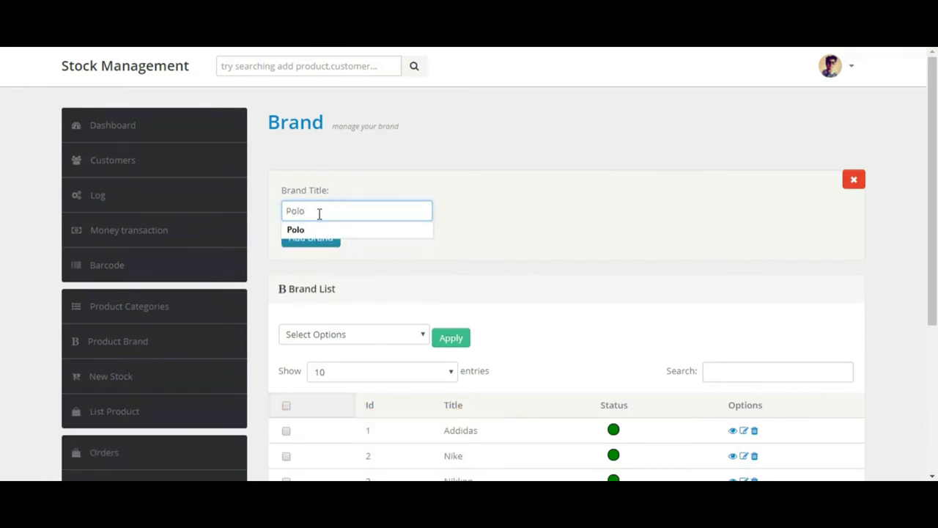
pyautogui.click(315, 228)
pyautogui.click(301, 238)
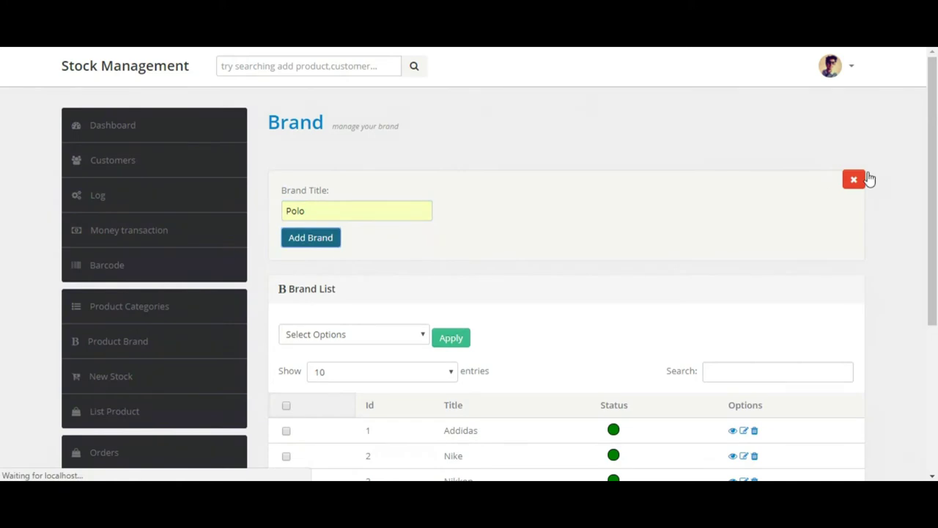
# Step: Delete the Polo brand, confirming with YES
pyautogui.scroll(-3, 929, 170)
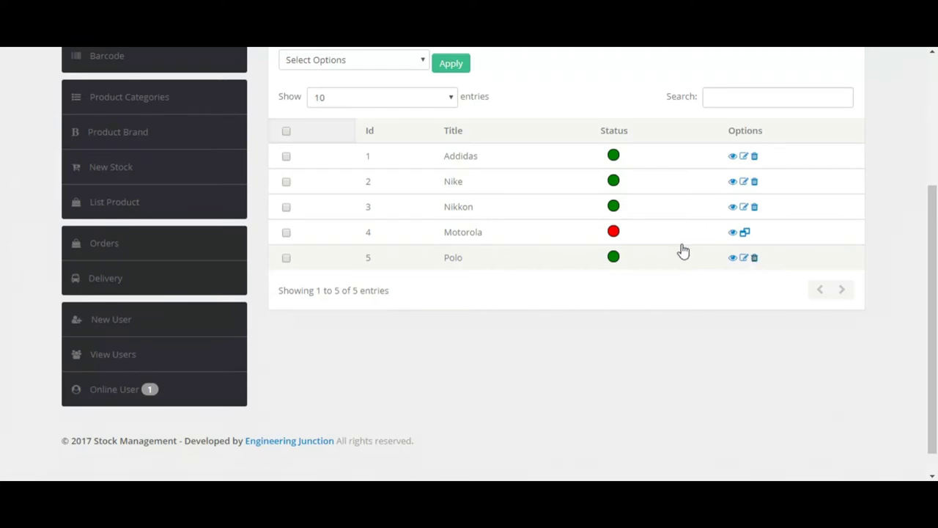
pyautogui.click(754, 257)
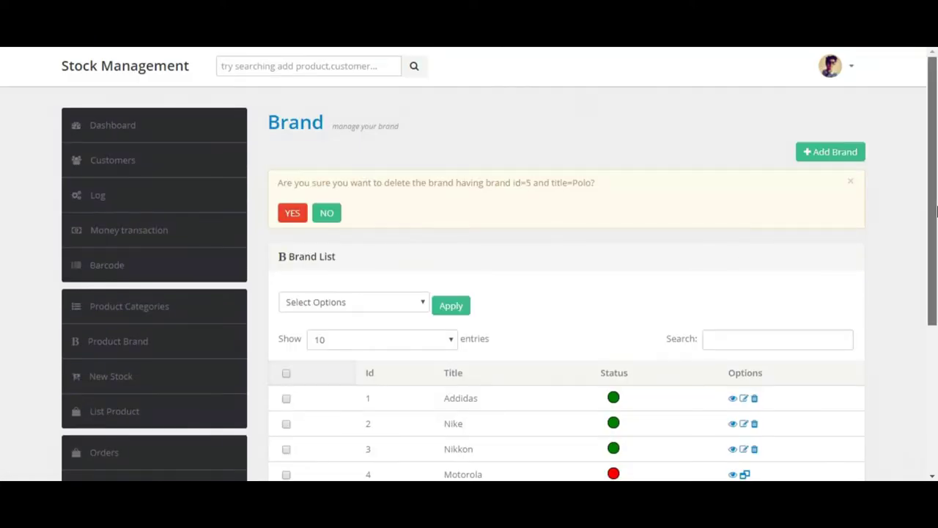
pyautogui.scroll(-1, 337, 176)
pyautogui.click(294, 205)
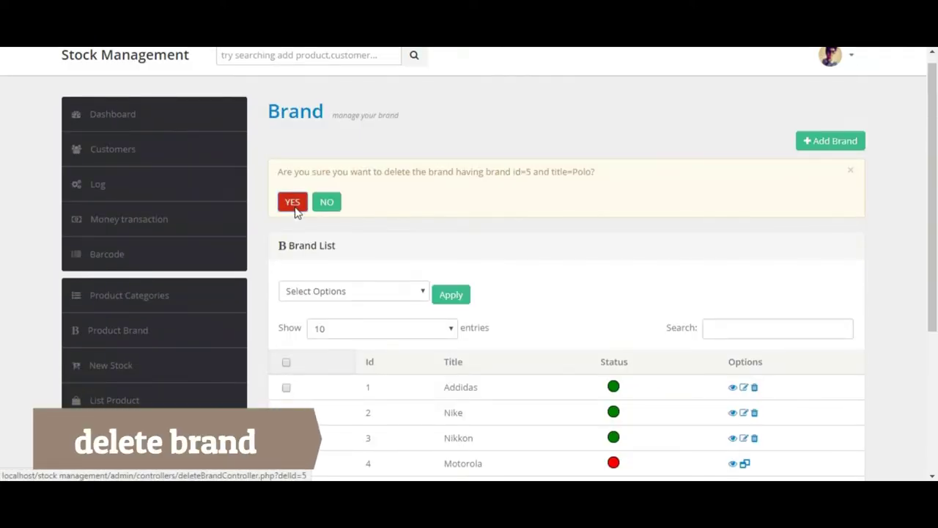
pyautogui.moveTo(935, 253); pyautogui.dragTo(936, 301)
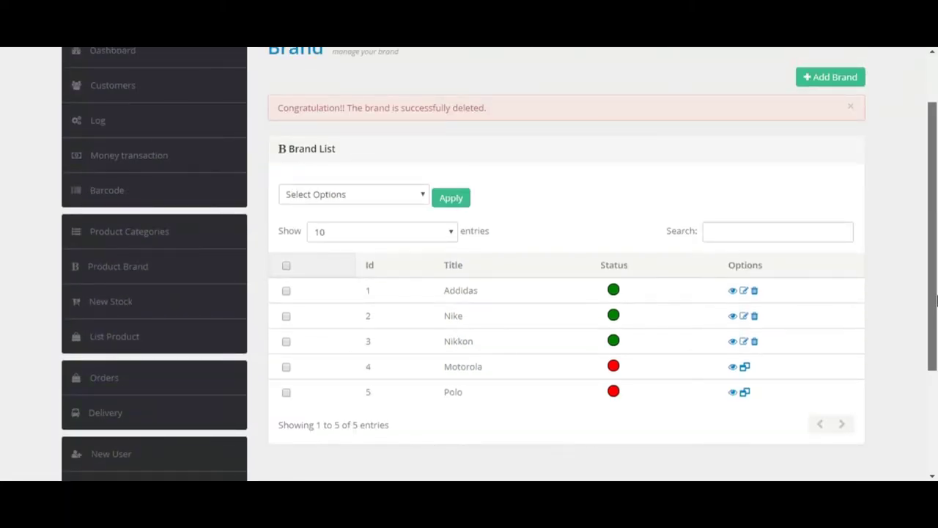
pyautogui.scroll(1, 936, 301)
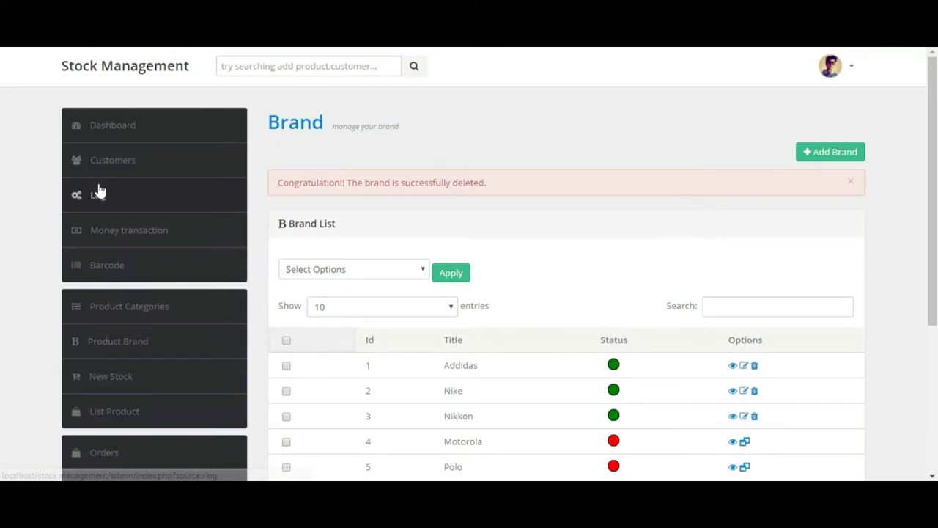
# Step: Open the activity Log and look through both pages of entries
pyautogui.click(95, 191)
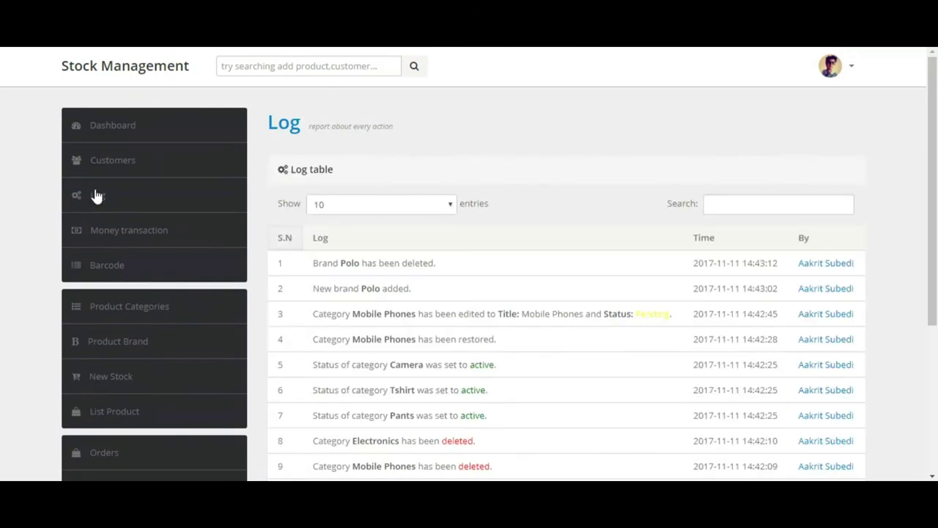
pyautogui.moveTo(936, 224); pyautogui.dragTo(936, 303)
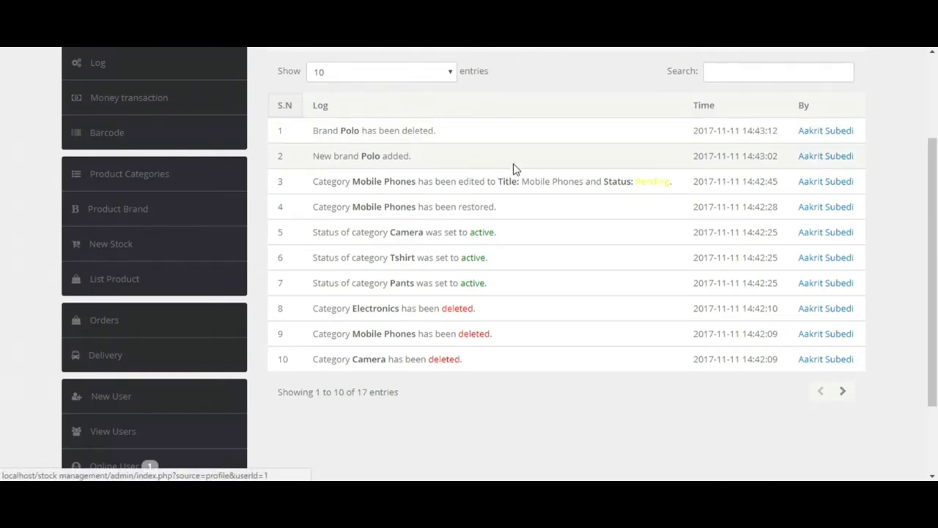
pyautogui.doubleClick(368, 157)
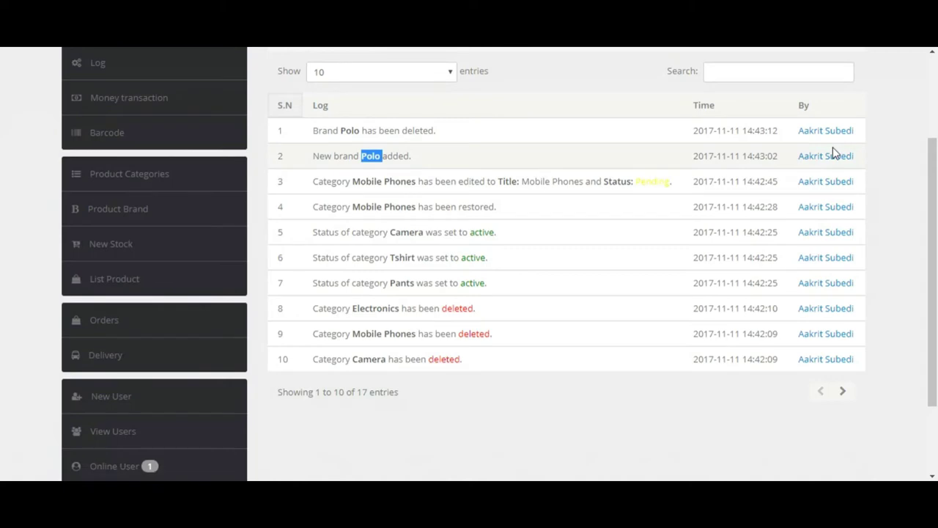
pyautogui.doubleClick(655, 182)
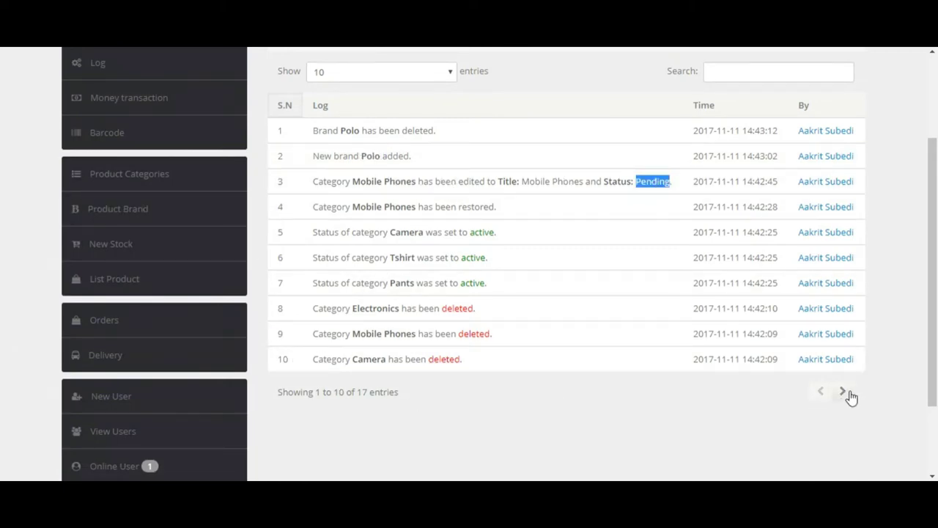
pyautogui.click(844, 392)
pyautogui.click(821, 315)
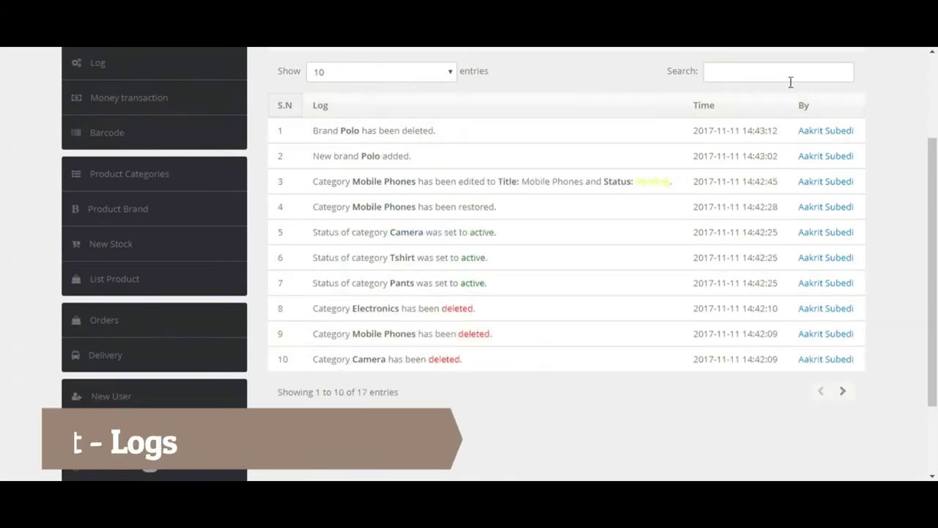
# Step: Search the log for Delete to show only the deletion entries
pyautogui.click(779, 73)
pyautogui.write('Delete')
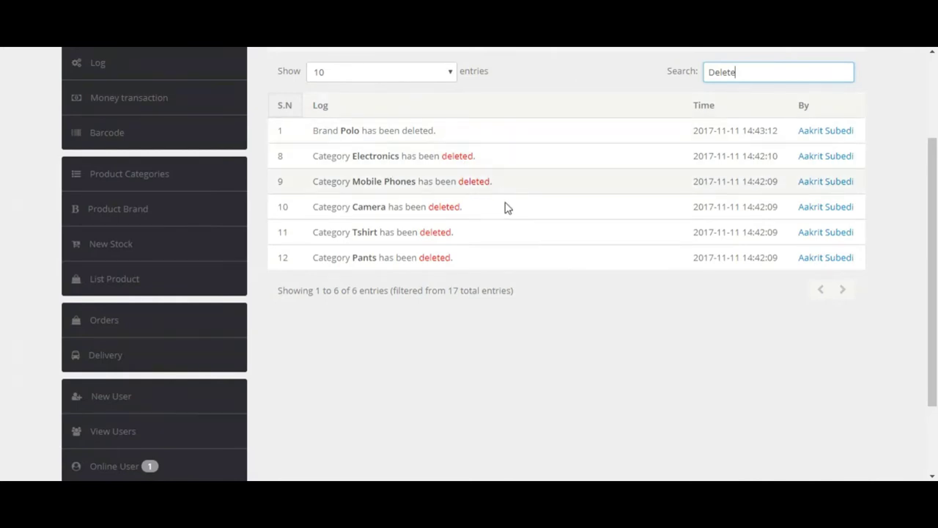
pyautogui.moveTo(928, 285); pyautogui.dragTo(935, 206)
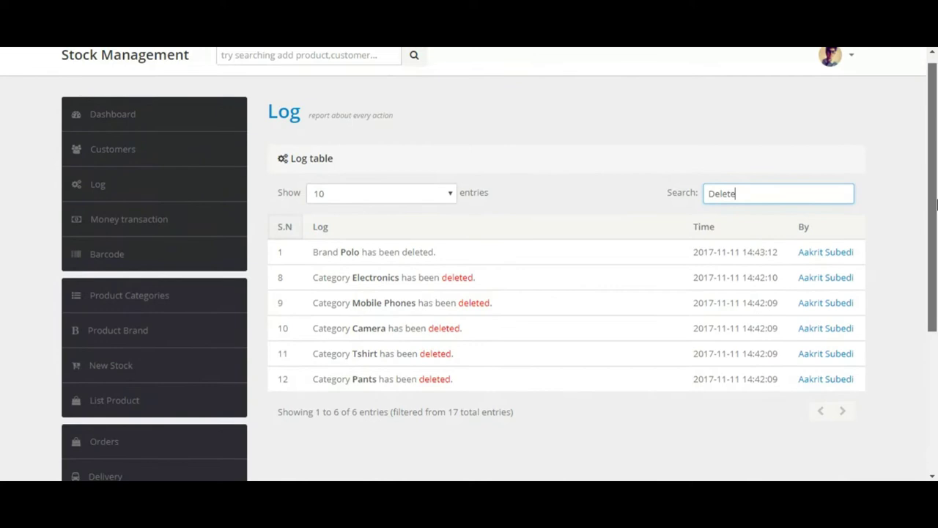
# Step: Start a New Stock entry named Goldstar Shoe and move to the brand field
pyautogui.click(117, 367)
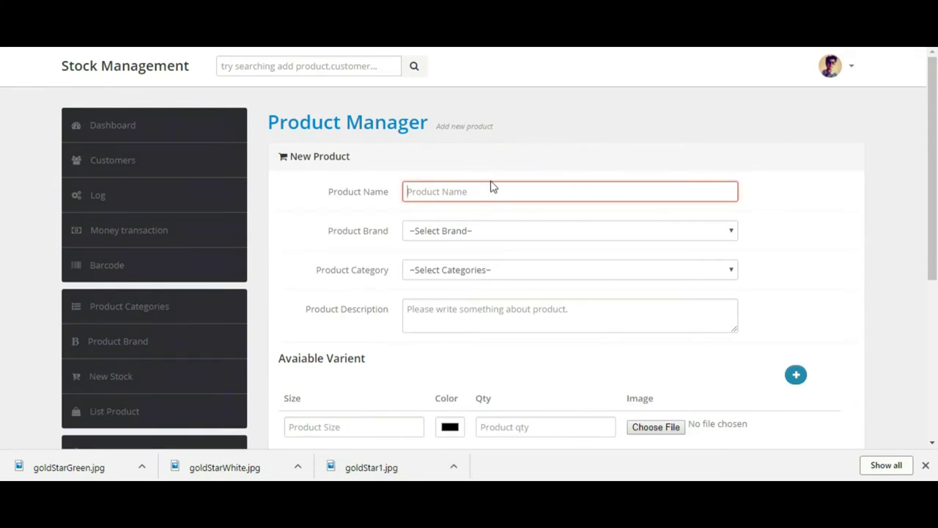
pyautogui.write('Goldstar Shoe')
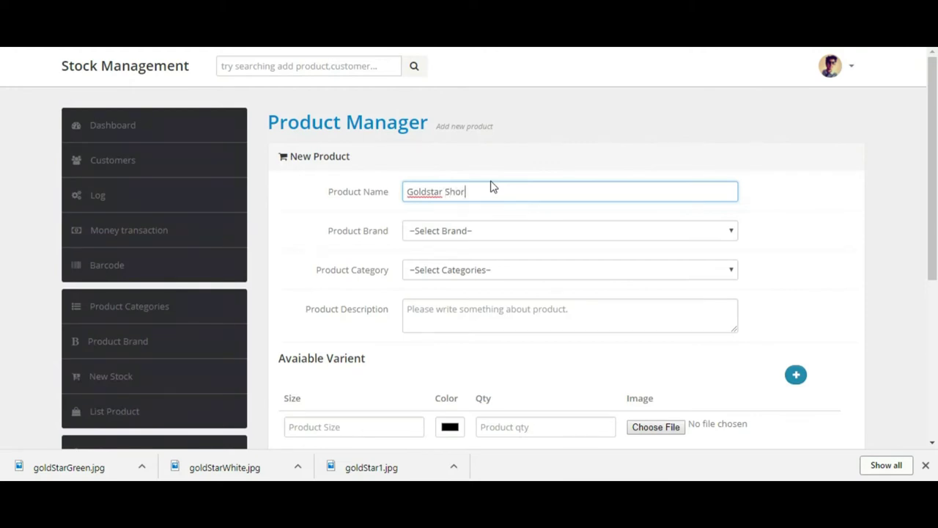
pyautogui.press('Tab')
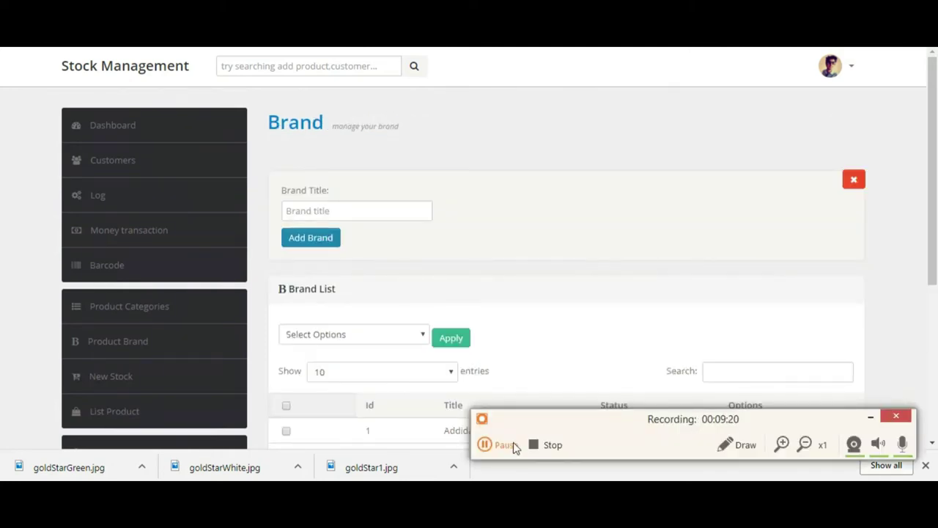
# Step: Enter Goldstar as the Brand Title and add it to the Brand List
pyautogui.click(870, 416)
pyautogui.click(398, 217)
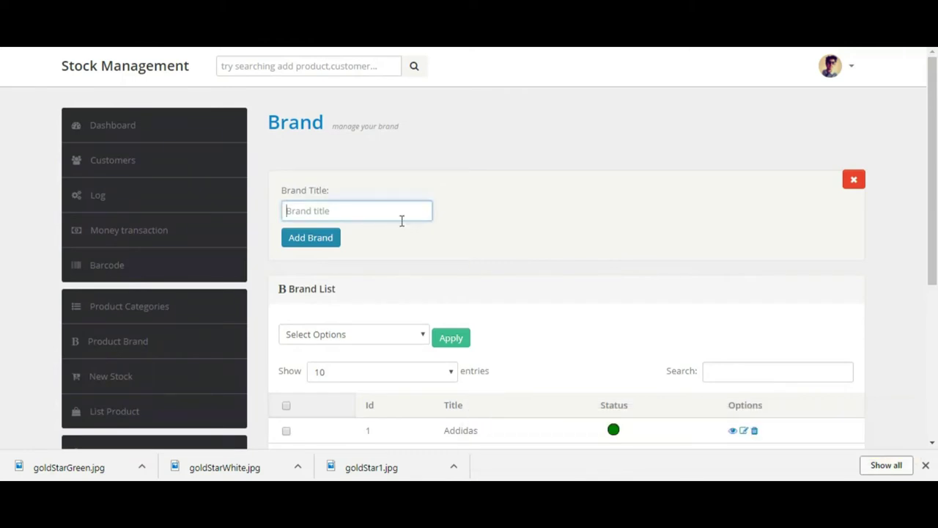
pyautogui.write('Goldtar')
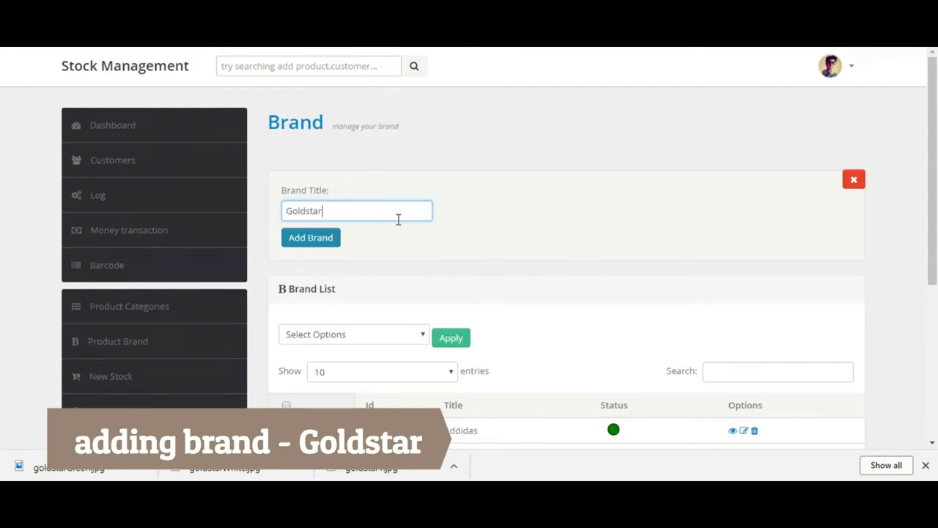
pyautogui.click(324, 238)
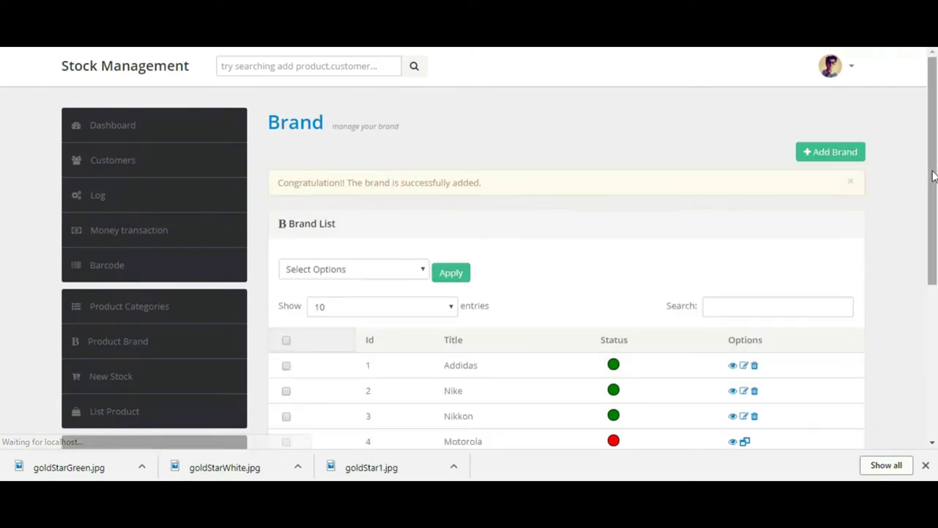
# Step: Create a category titled Shoes via Add Categories
pyautogui.click(128, 314)
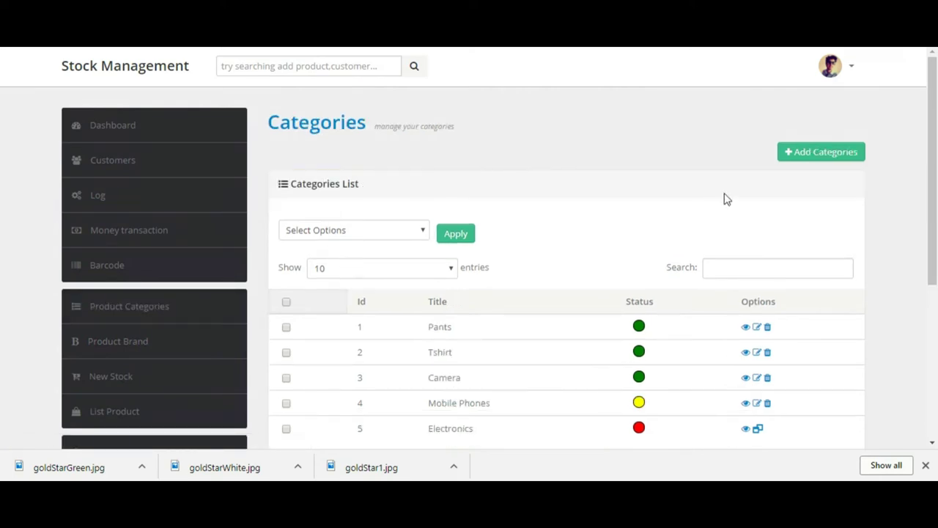
pyautogui.click(807, 157)
pyautogui.click(319, 209)
pyautogui.write('Shoes')
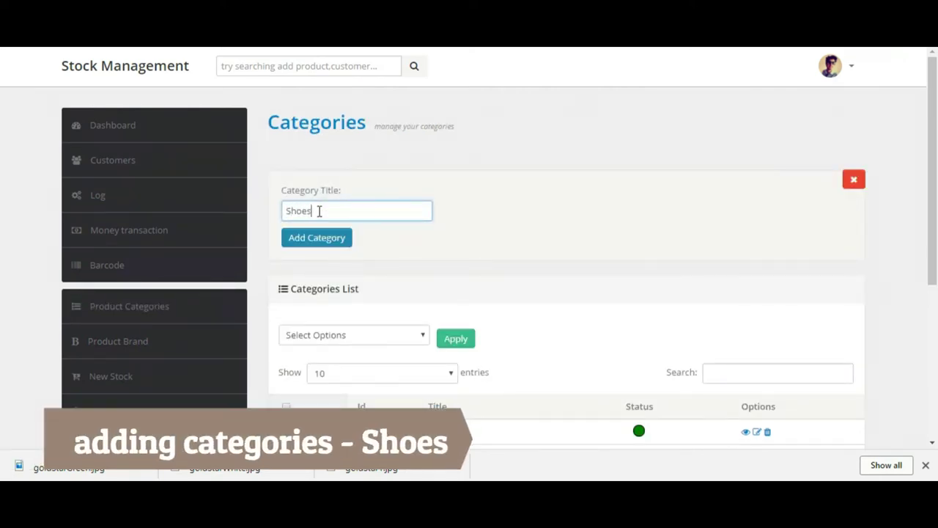
pyautogui.click(317, 242)
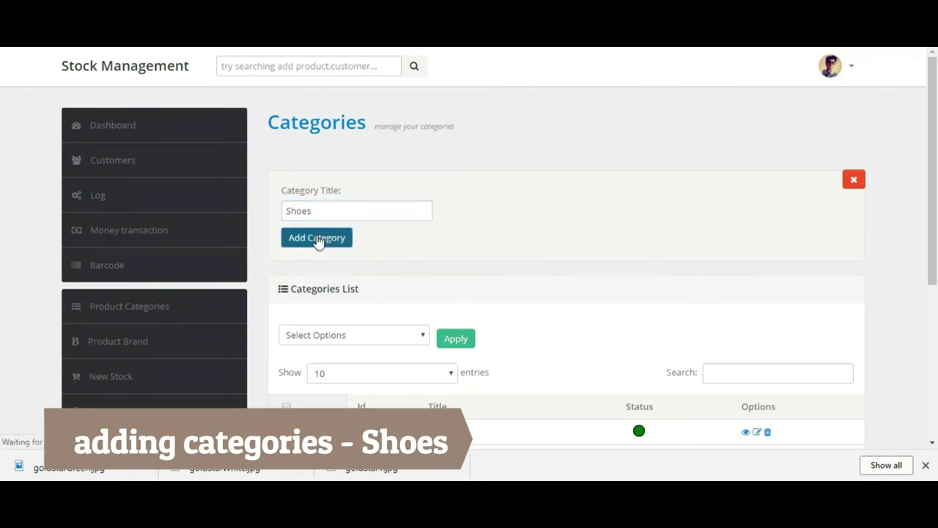
pyautogui.click(143, 379)
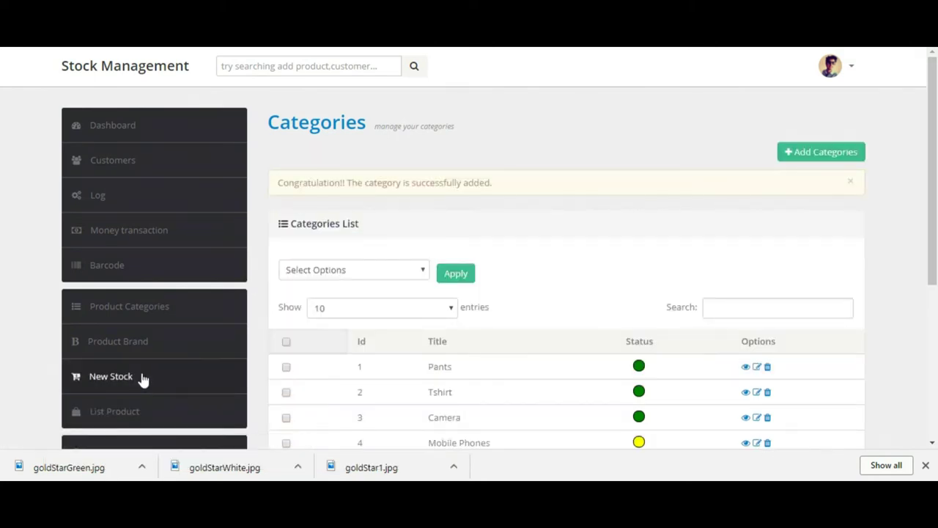
# Step: Enter product Goldstar Sport shoes, brand Goldstar, category Shoes, and paste its description
pyautogui.click(463, 189)
pyautogui.write('Goldstar Spo')
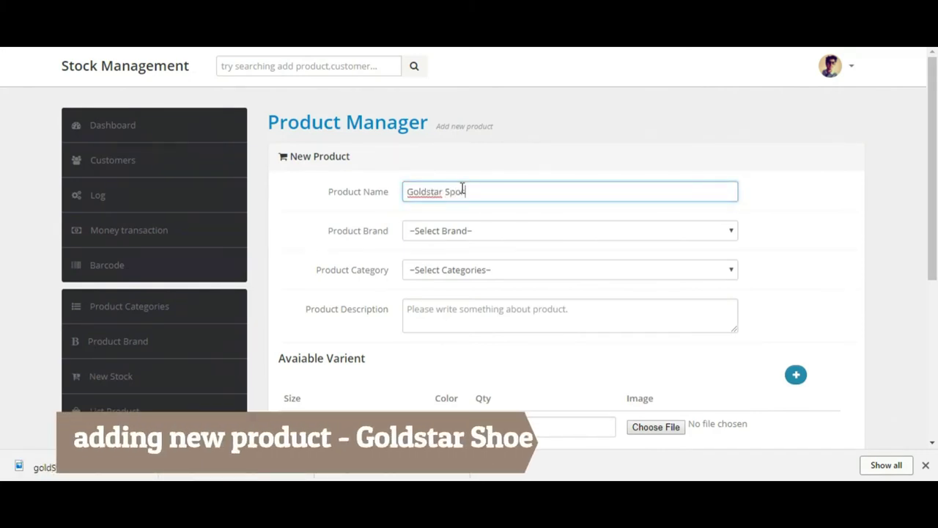
pyautogui.write('rt shoe')
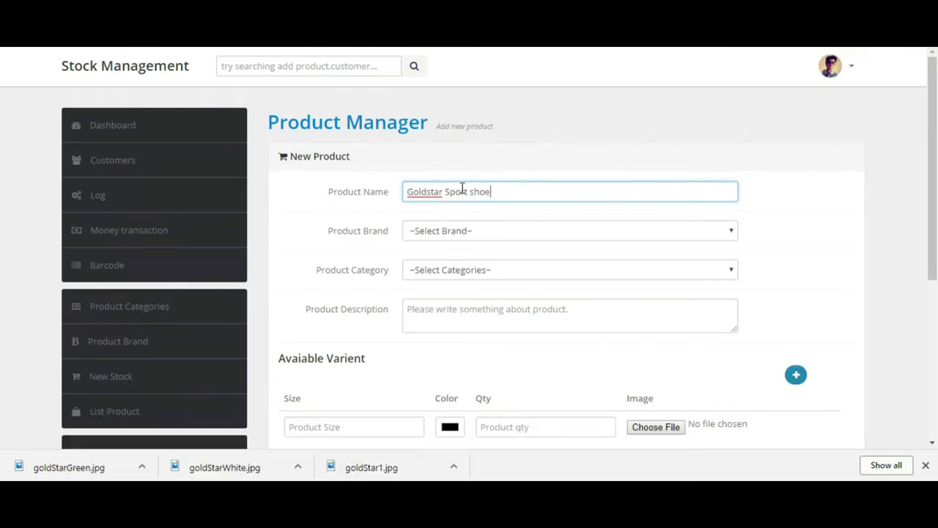
pyautogui.write('s')
pyautogui.click(464, 233)
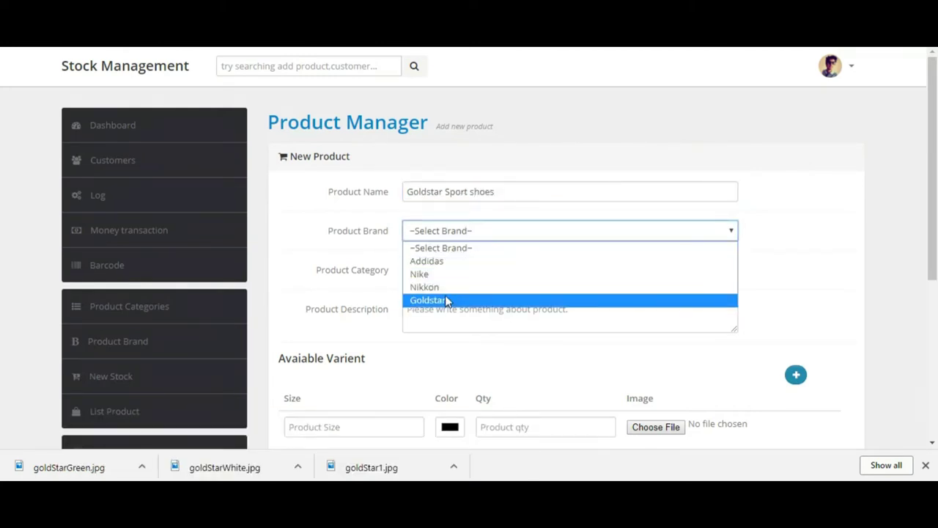
pyautogui.click(445, 298)
pyautogui.click(463, 272)
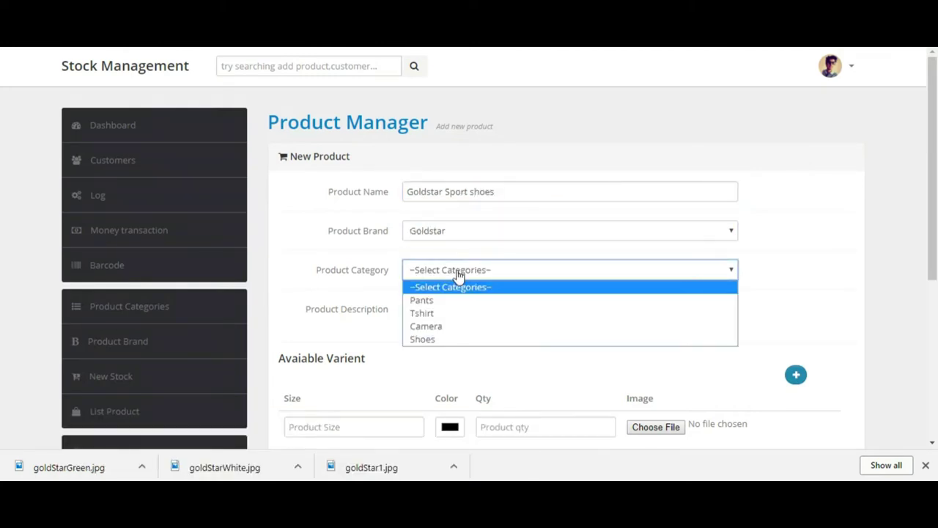
pyautogui.click(450, 338)
pyautogui.click(447, 319)
pyautogui.write('Buy GoldStar shoes made in Nepal at an attractive price online from stockmanagent.com. We wide range of GoldStar shoes from sports, boots, casual and ladies shoes for sale with free and fast home delivery.')
pyautogui.scroll(-2, 503, 305)
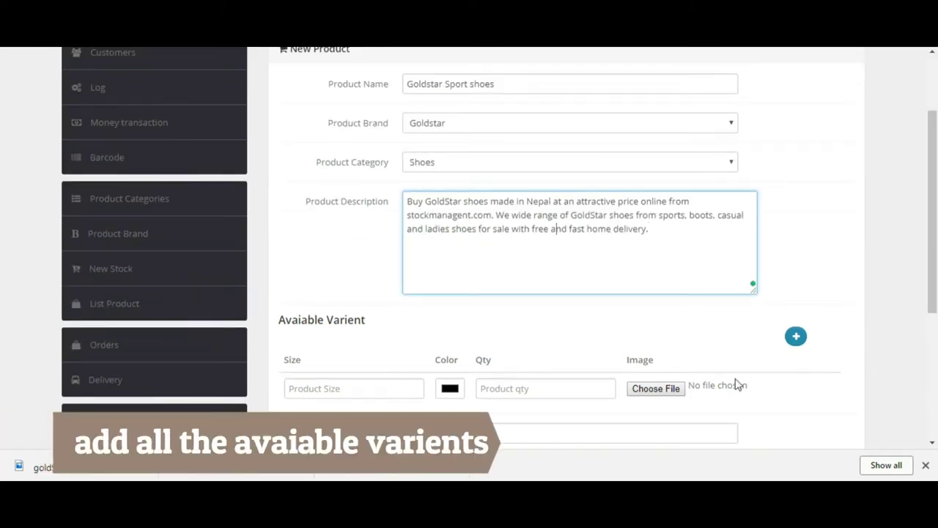
# Step: Give the first variant image goldStar1.jpg, a purple colour, quantity 25 and size Small
pyautogui.click(671, 392)
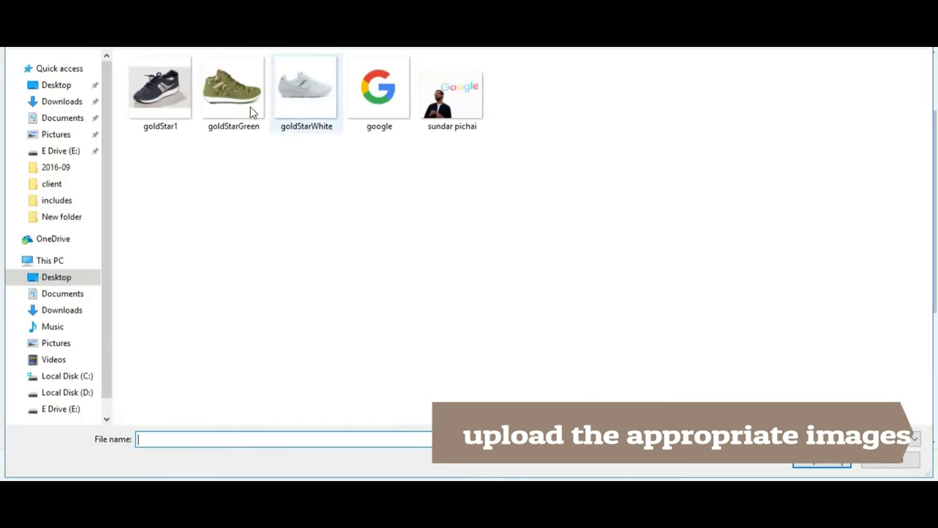
pyautogui.click(160, 92)
pyautogui.click(817, 462)
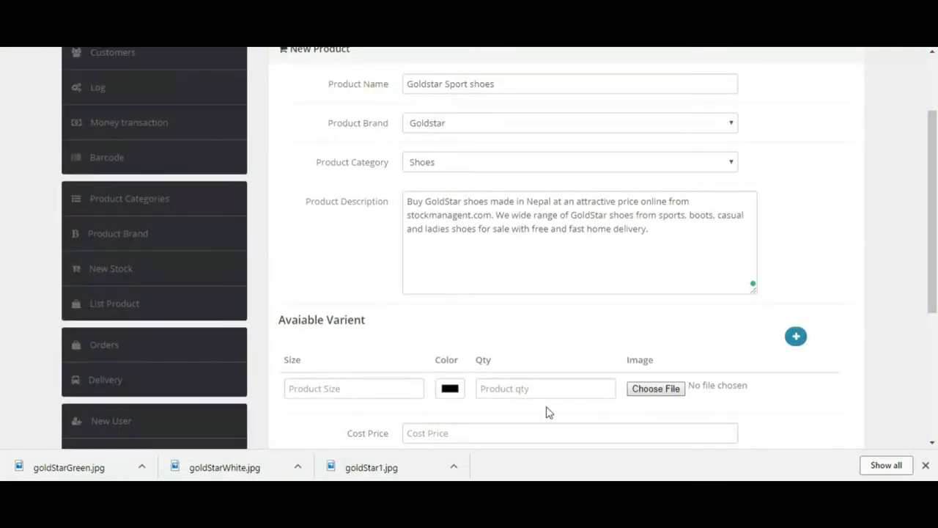
pyautogui.click(450, 394)
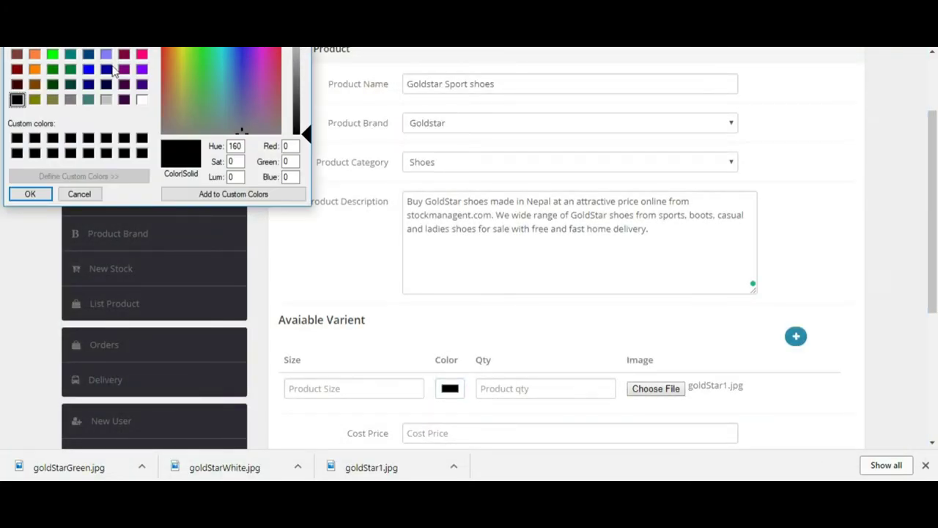
pyautogui.click(142, 84)
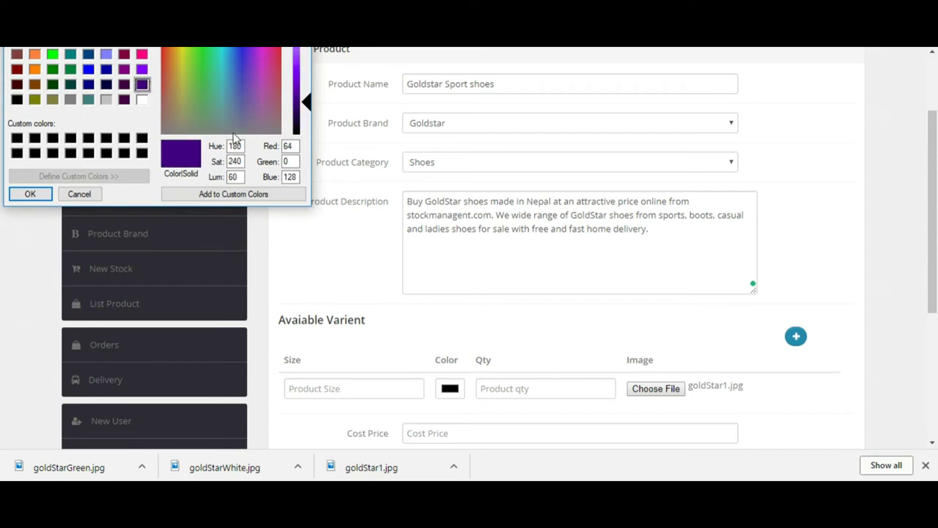
pyautogui.moveTo(302, 105); pyautogui.dragTo(305, 79)
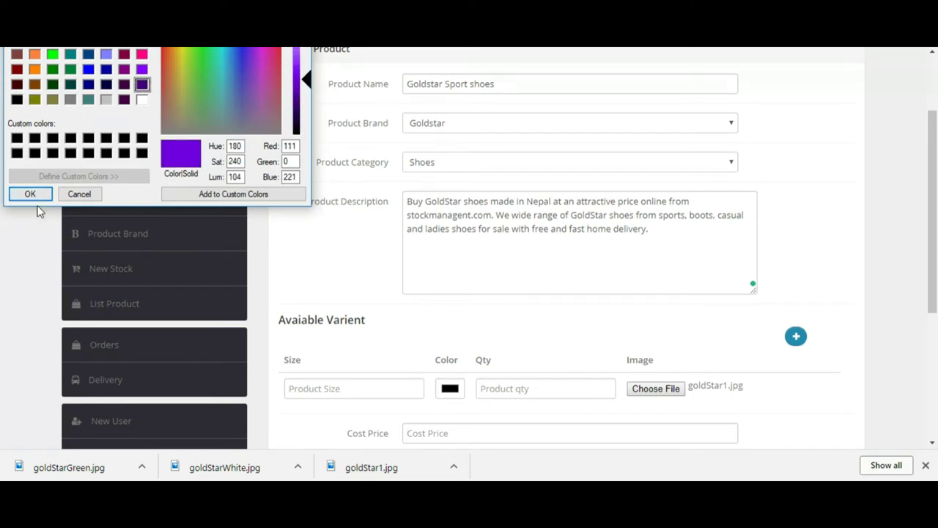
pyautogui.click(31, 195)
pyautogui.click(503, 390)
pyautogui.write('25')
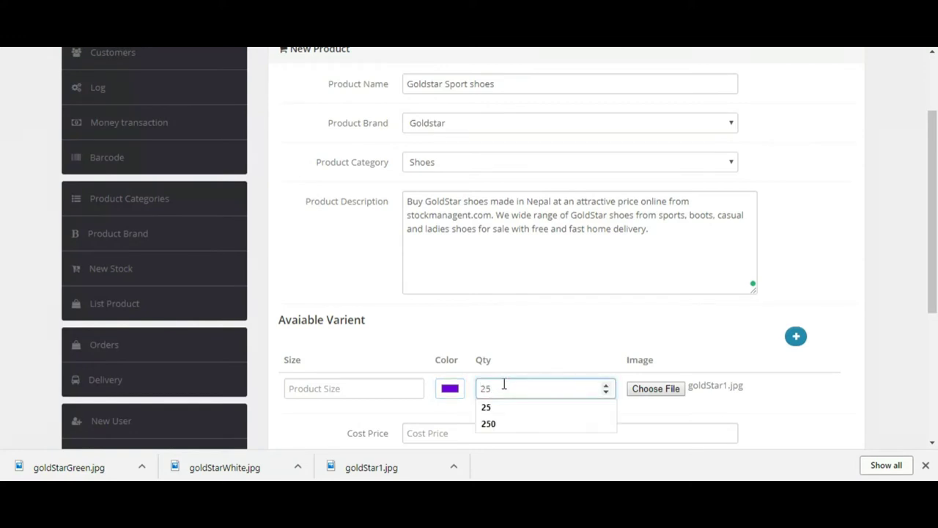
pyautogui.click(491, 408)
pyautogui.click(396, 388)
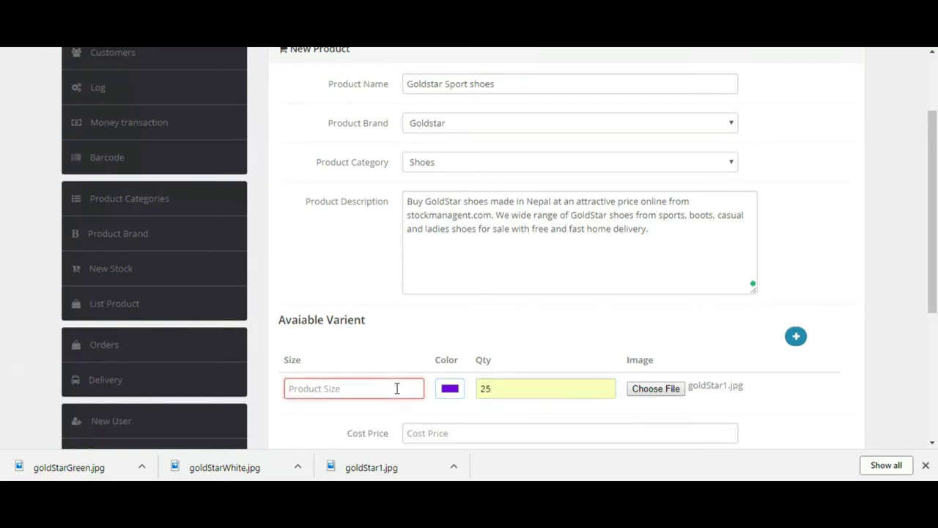
pyautogui.write('Small')
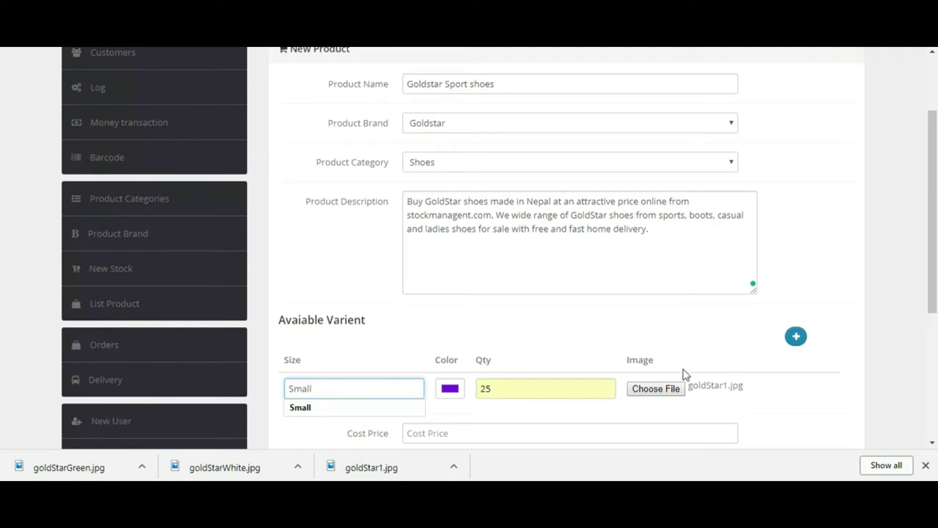
# Step: Add a second variant row with goldStarGreen.jpg as its image
pyautogui.click(796, 336)
pyautogui.moveTo(933, 290); pyautogui.dragTo(933, 343)
pyautogui.click(842, 306)
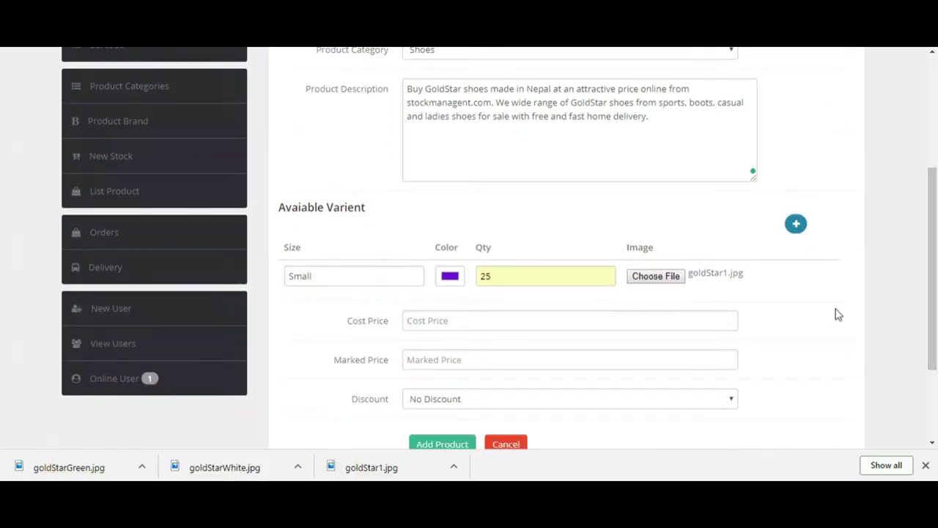
pyautogui.click(797, 234)
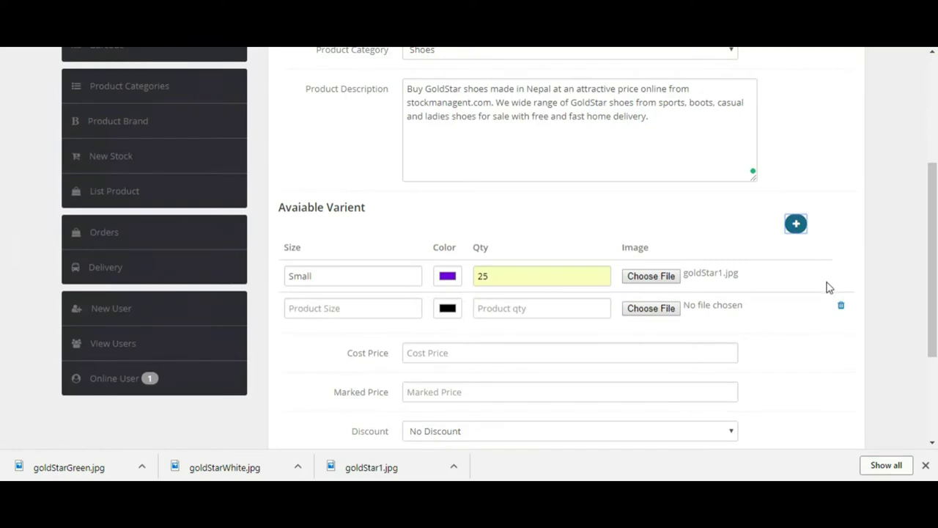
pyautogui.click(655, 310)
pyautogui.click(233, 88)
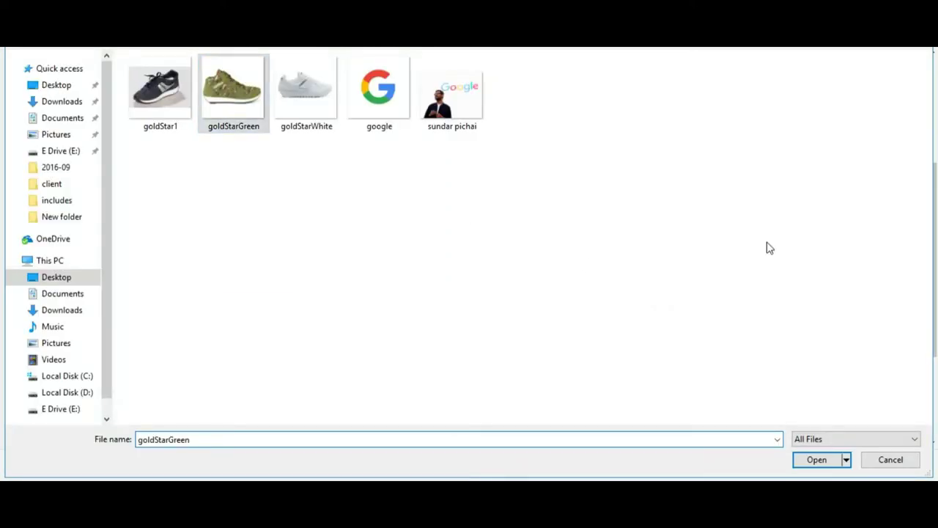
pyautogui.click(818, 460)
# Step: Set the second variant to quantity 25 and size Medium, and add a third row
pyautogui.click(530, 308)
pyautogui.write('25')
pyautogui.click(504, 327)
pyautogui.click(344, 306)
pyautogui.write('Med')
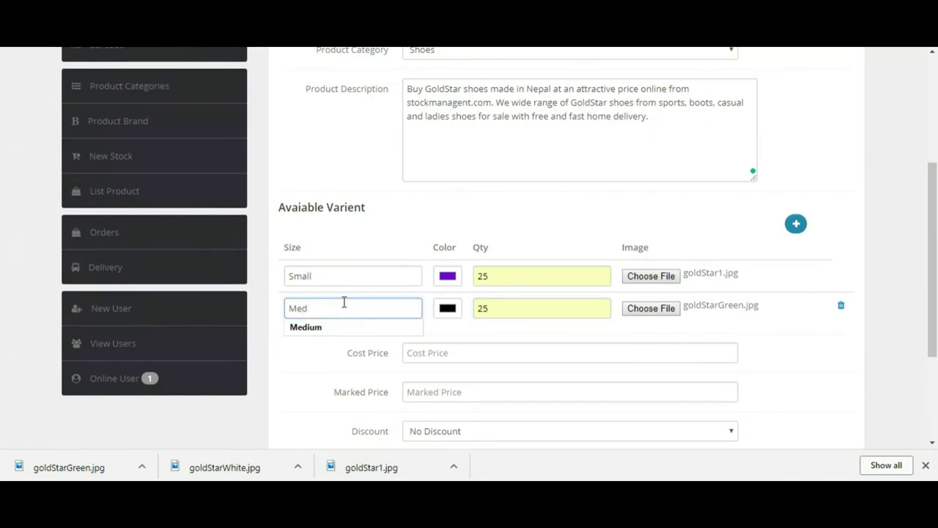
pyautogui.press('Down')
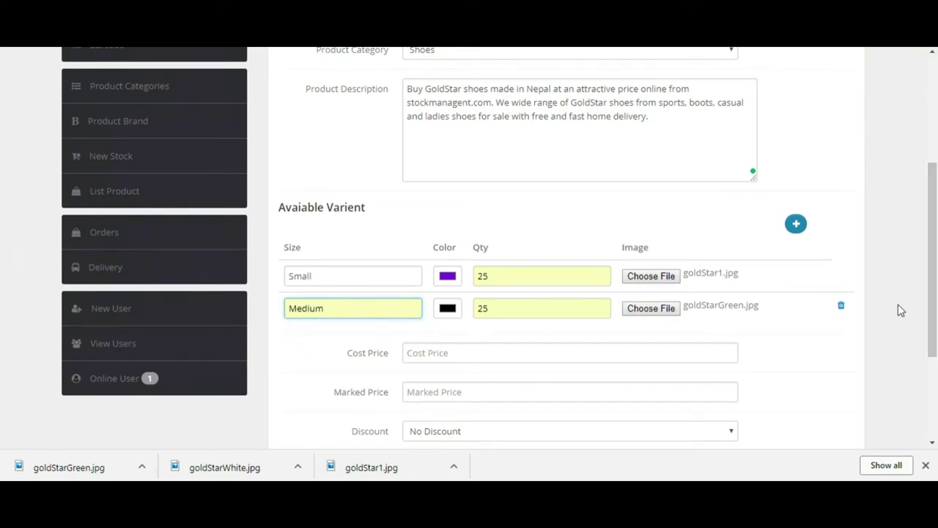
pyautogui.click(796, 225)
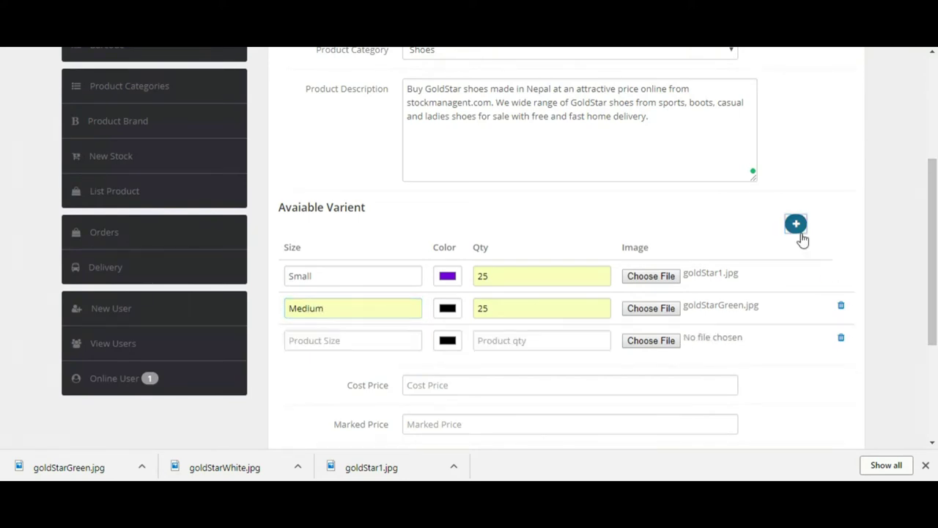
# Step: Give the third variant image goldStarWhite.jpg and quantity 25
pyautogui.click(661, 341)
pyautogui.click(301, 110)
pyautogui.click(829, 461)
pyautogui.click(536, 336)
pyautogui.write('25')
pyautogui.click(496, 358)
# Step: Colour the Medium variant green and the third variant white
pyautogui.click(440, 308)
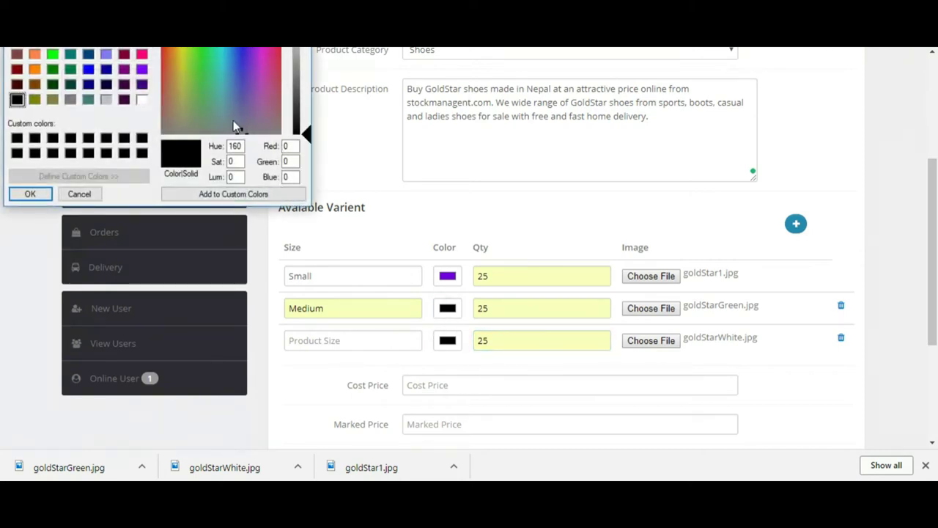
pyautogui.click(195, 64)
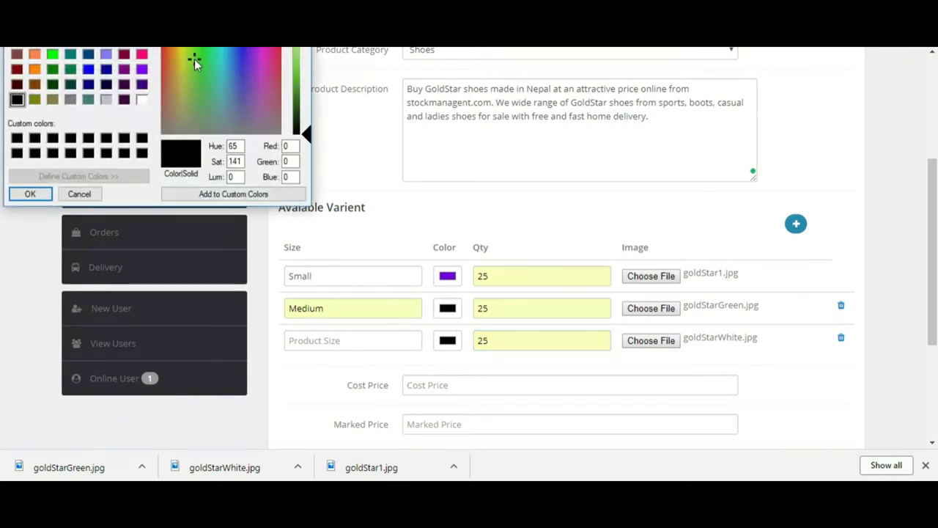
pyautogui.click(200, 52)
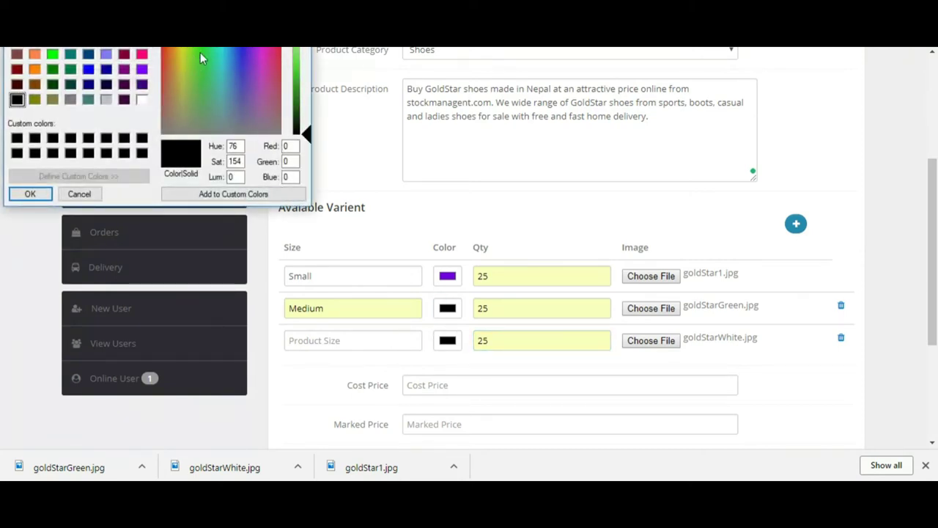
pyautogui.click(71, 70)
pyautogui.moveTo(308, 104); pyautogui.dragTo(307, 84)
pyautogui.click(30, 194)
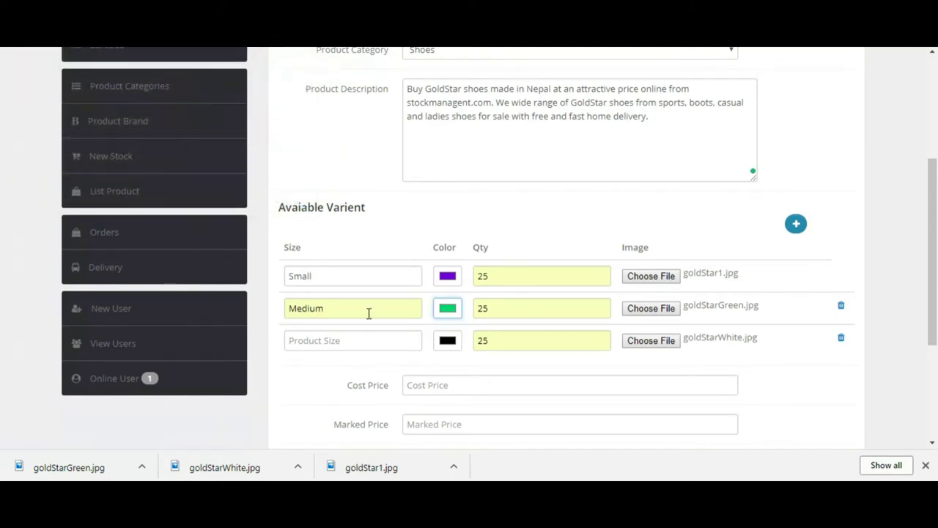
pyautogui.click(447, 341)
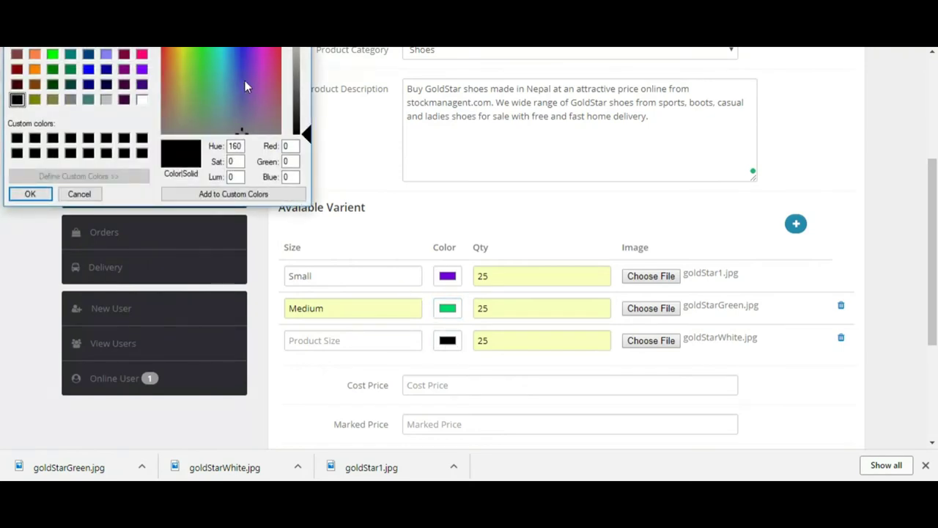
pyautogui.click(141, 100)
pyautogui.click(30, 194)
# Step: Set the third variant's size to Large and discard a stray blank row
pyautogui.click(337, 340)
pyautogui.write('Large')
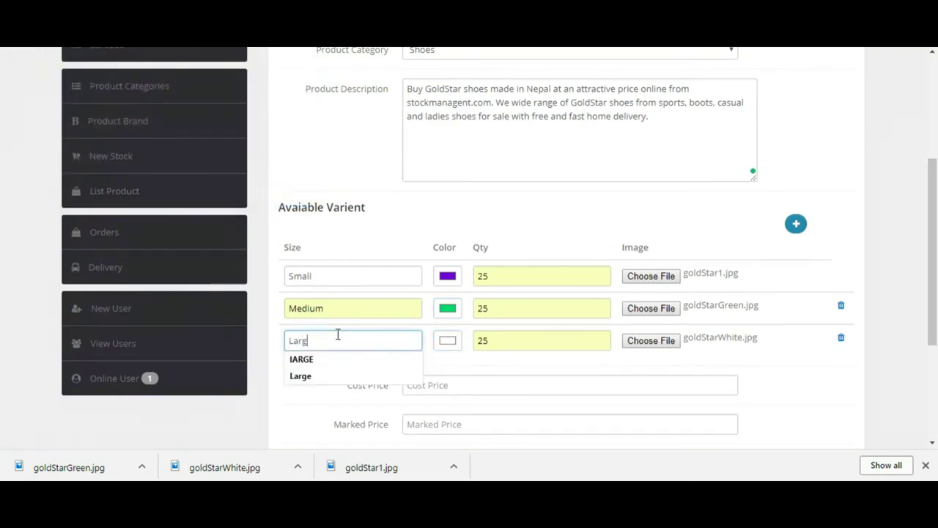
pyautogui.click(302, 377)
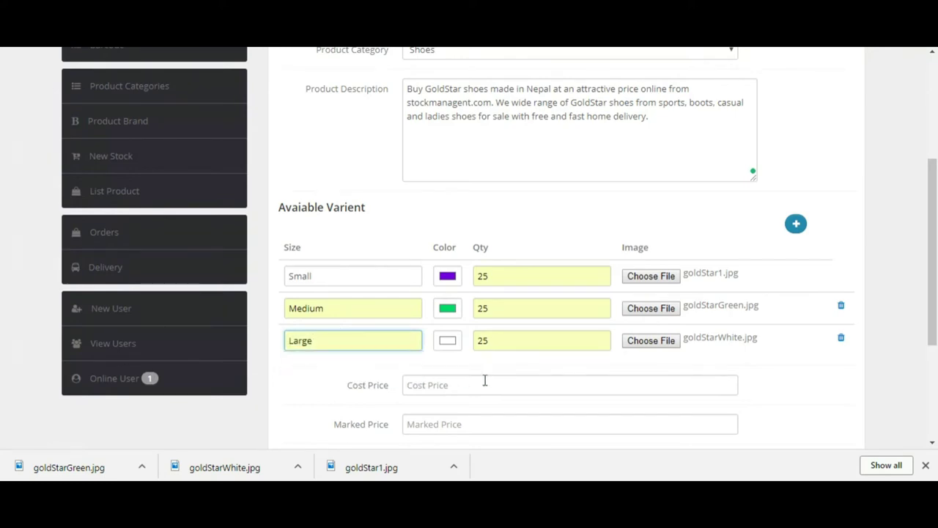
pyautogui.click(797, 227)
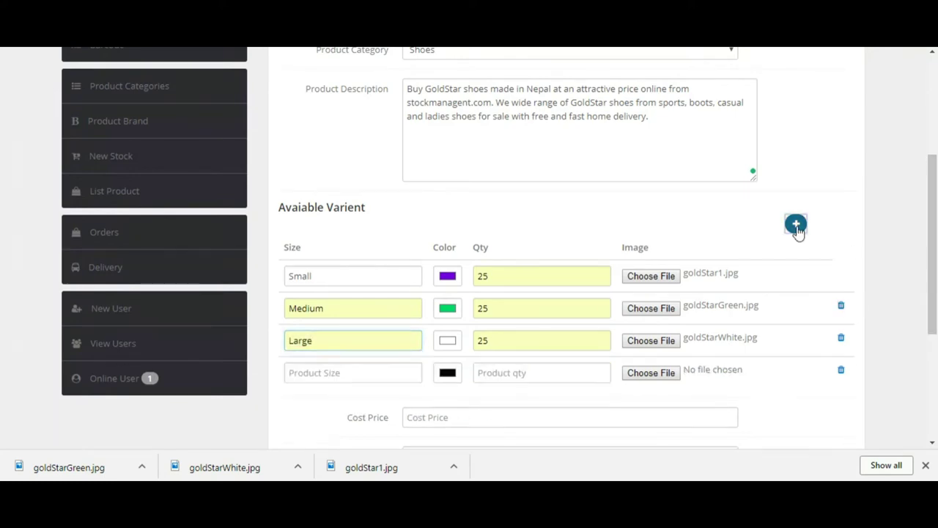
pyautogui.click(842, 371)
pyautogui.moveTo(933, 311); pyautogui.dragTo(932, 374)
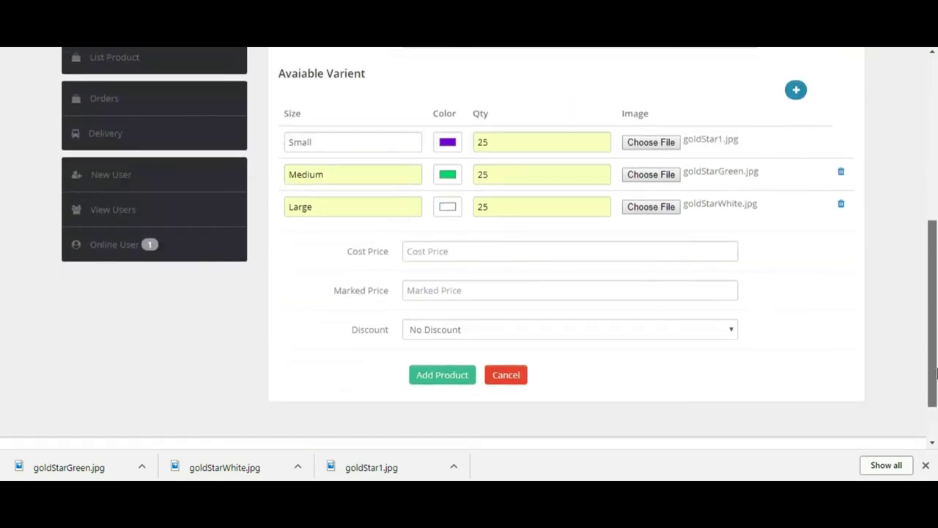
# Step: Remove the blank variant row and enter cost price 1000 and marked price 1150
pyautogui.click(797, 91)
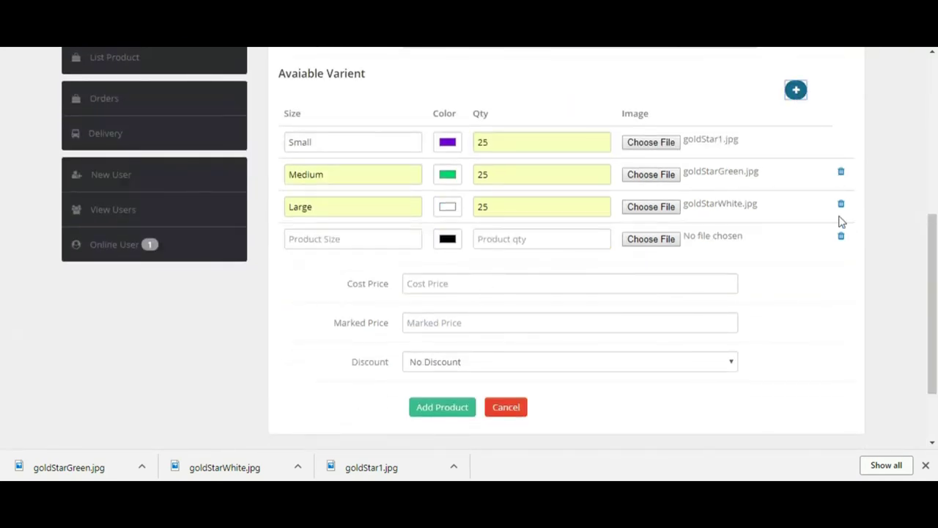
pyautogui.click(842, 236)
pyautogui.click(438, 251)
pyautogui.write('1000')
pyautogui.press('Tab')
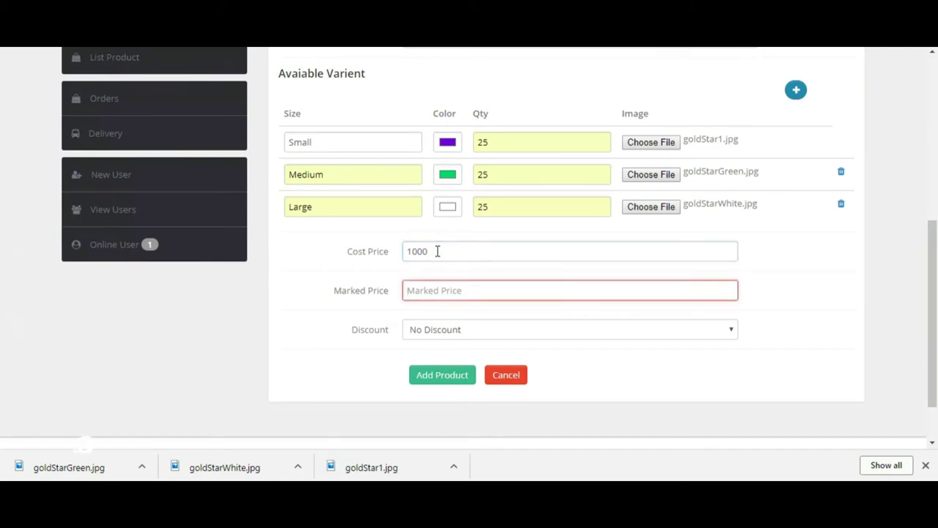
pyautogui.write('1150')
# Step: Choose a 2.5% discount and close the downloads bar
pyautogui.click(442, 331)
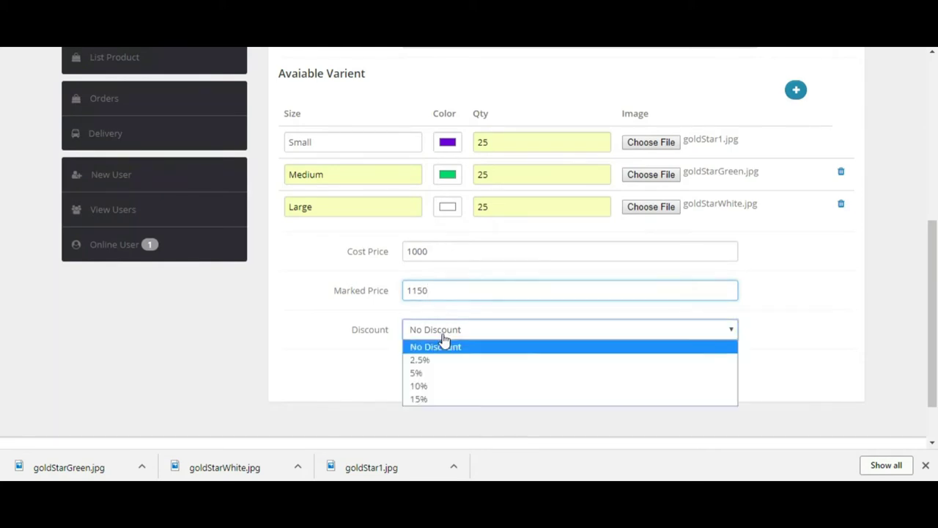
pyautogui.click(434, 361)
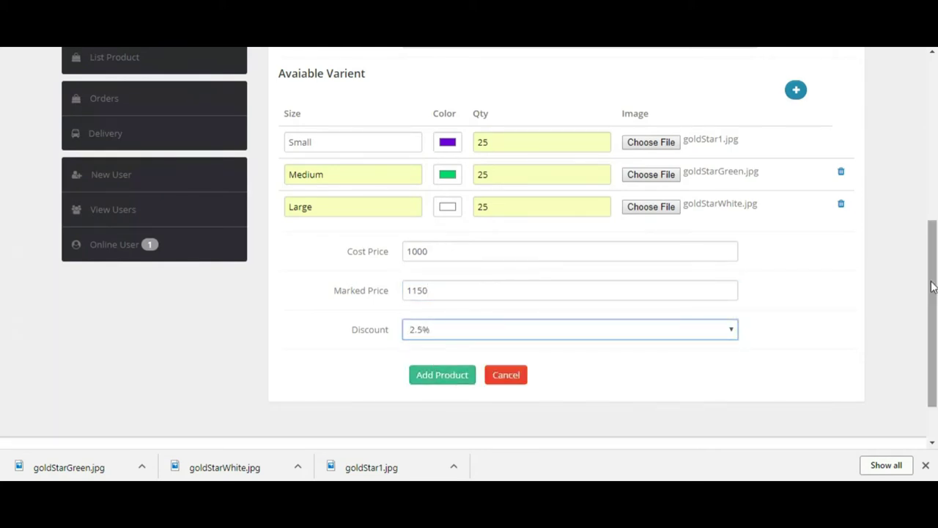
pyautogui.scroll(-1, 932, 315)
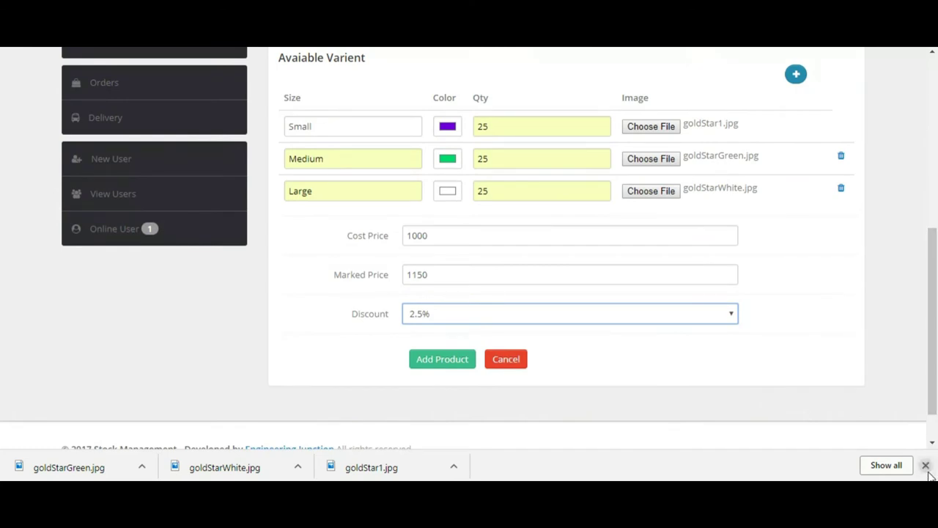
pyautogui.click(925, 464)
# Step: Add the Goldstar Sport shoes product and check its quantity 75 and available sizes in the list
pyautogui.click(450, 365)
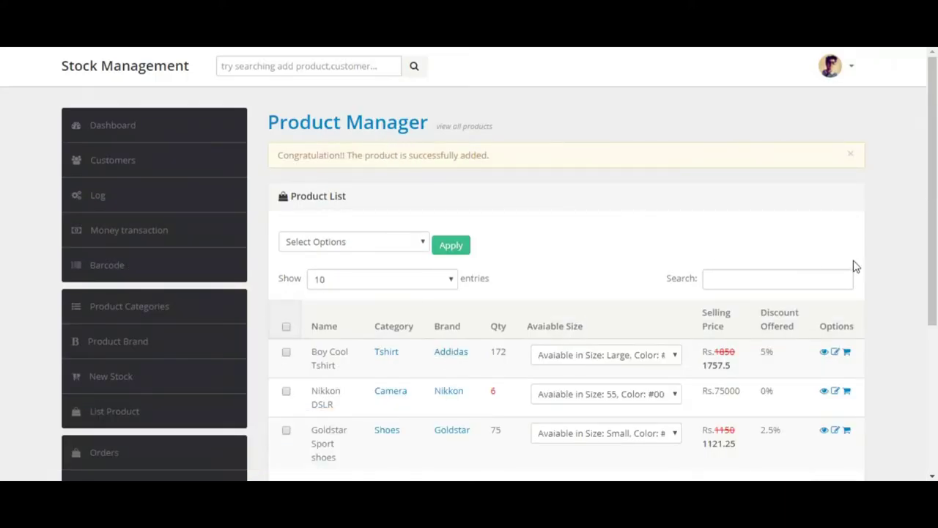
pyautogui.scroll(-2, 923, 251)
pyautogui.doubleClick(496, 337)
pyautogui.click(622, 341)
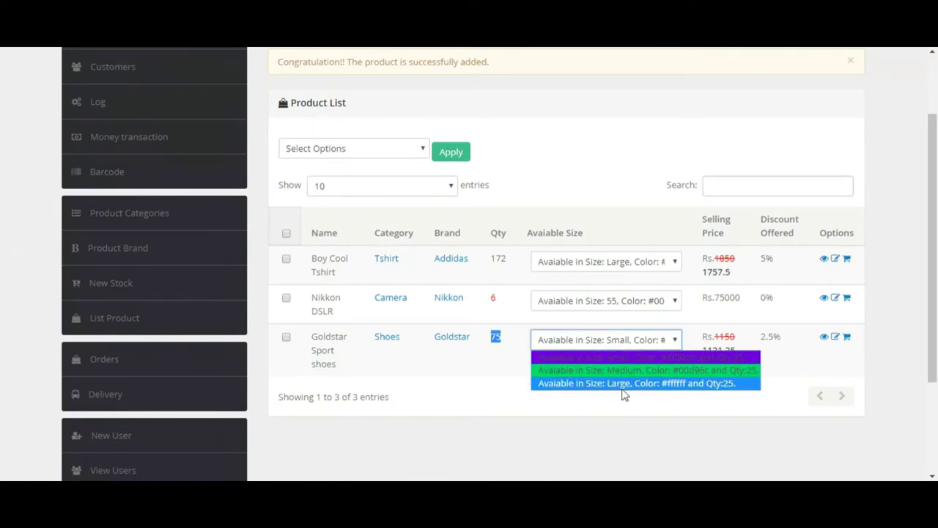
pyautogui.click(579, 357)
pyautogui.click(710, 350)
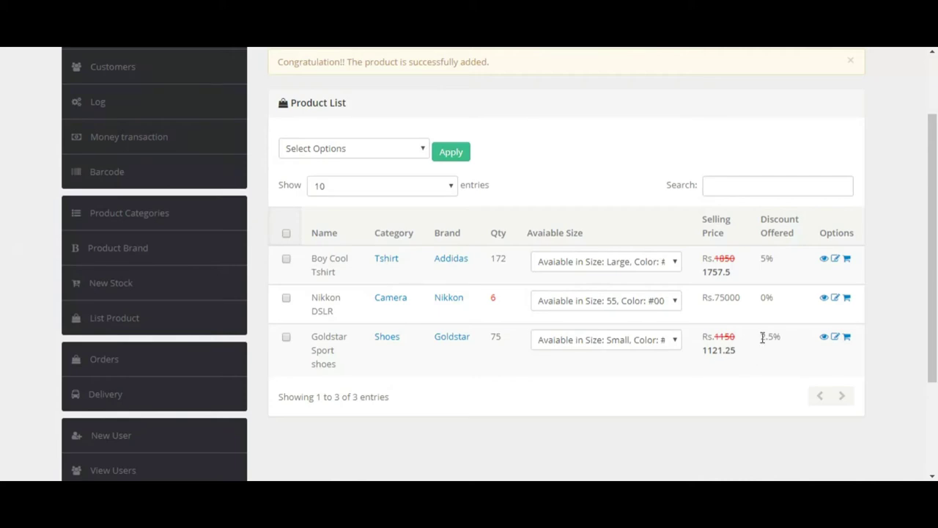
# Step: Open the Goldstar Sport shoes details and switch between the variant photos
pyautogui.click(825, 340)
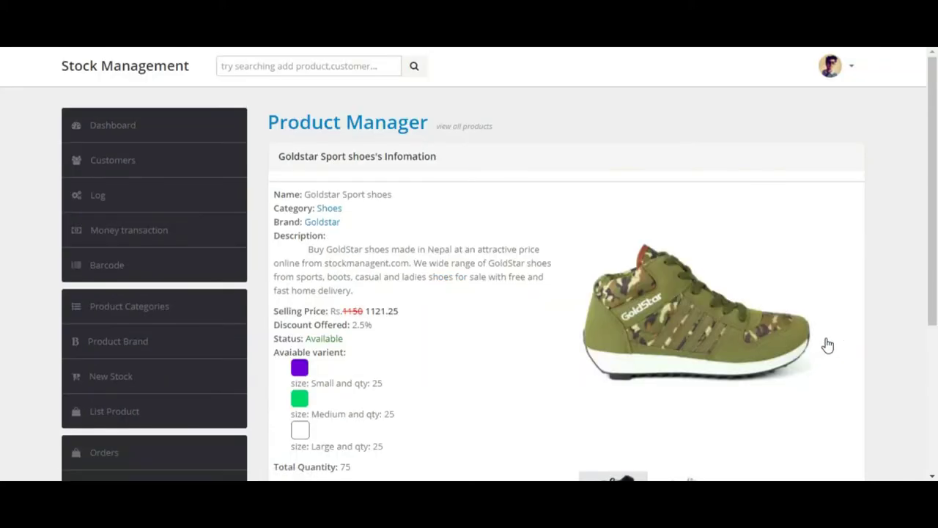
pyautogui.scroll(-2, 937, 238)
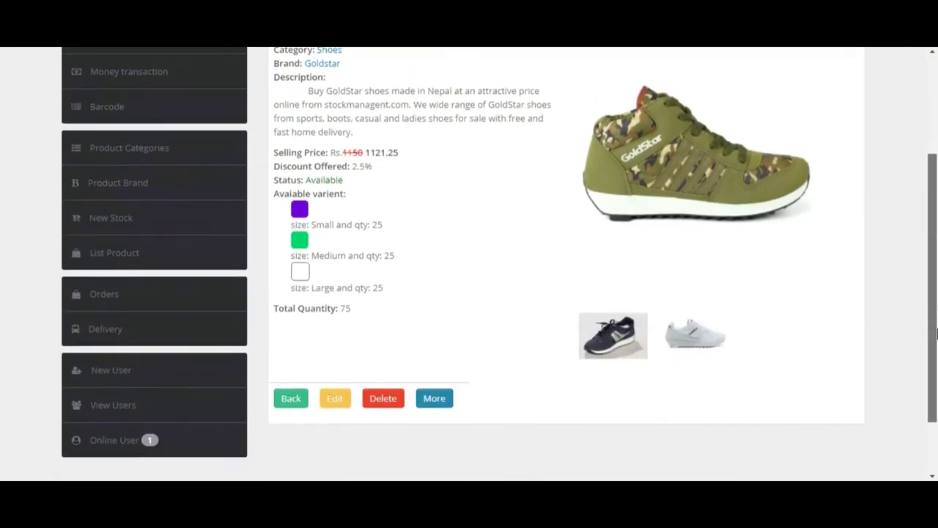
pyautogui.click(695, 339)
pyautogui.click(613, 339)
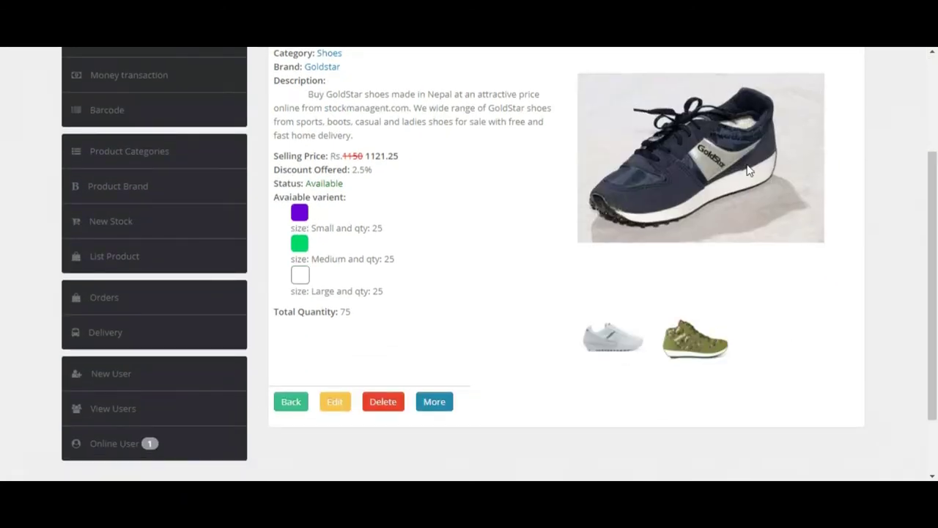
pyautogui.click(696, 337)
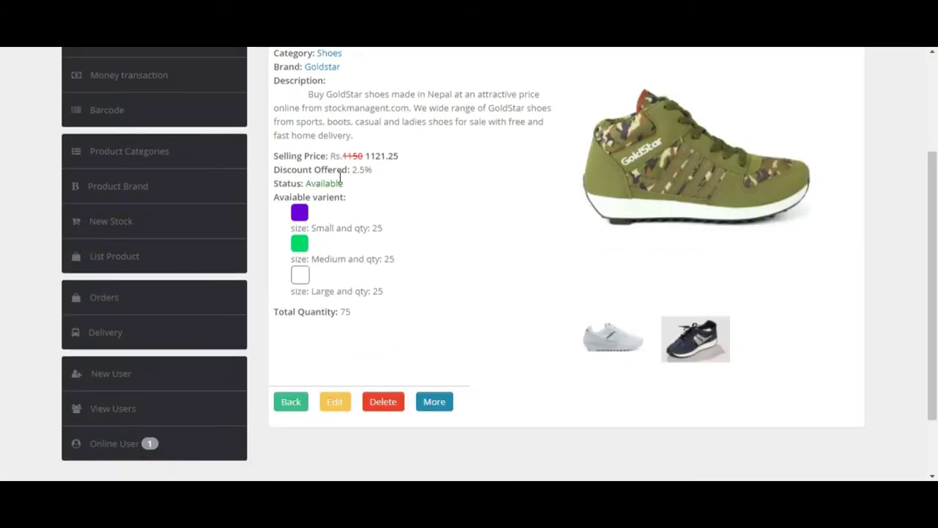
# Step: Enter the admin password to reveal cost price Rs. 1000 and profit Rs.121.25
pyautogui.click(435, 402)
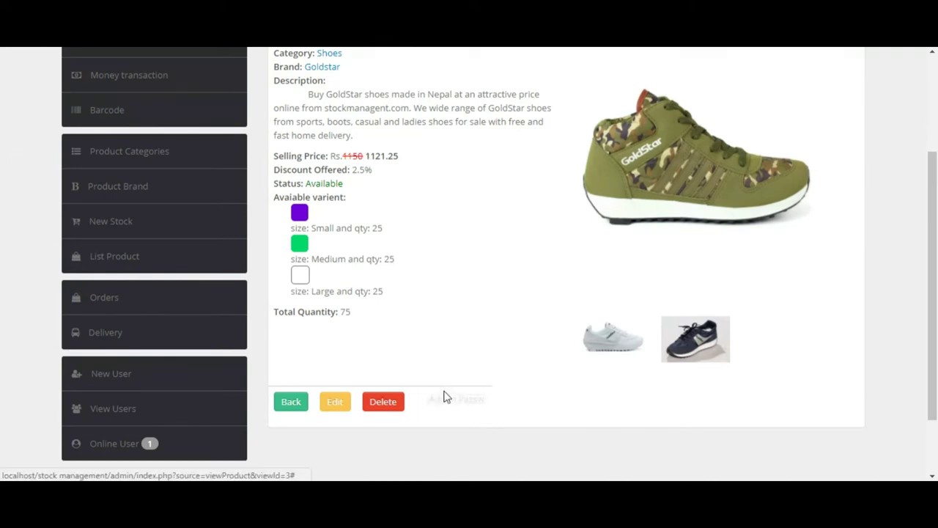
pyautogui.click(440, 398)
pyautogui.write('•')
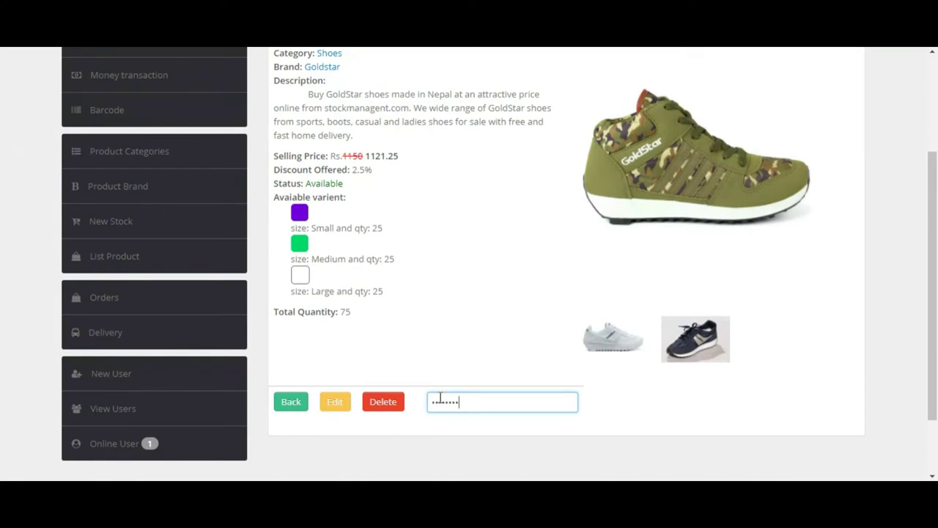
pyautogui.write('•••••••')
pyautogui.press('Return')
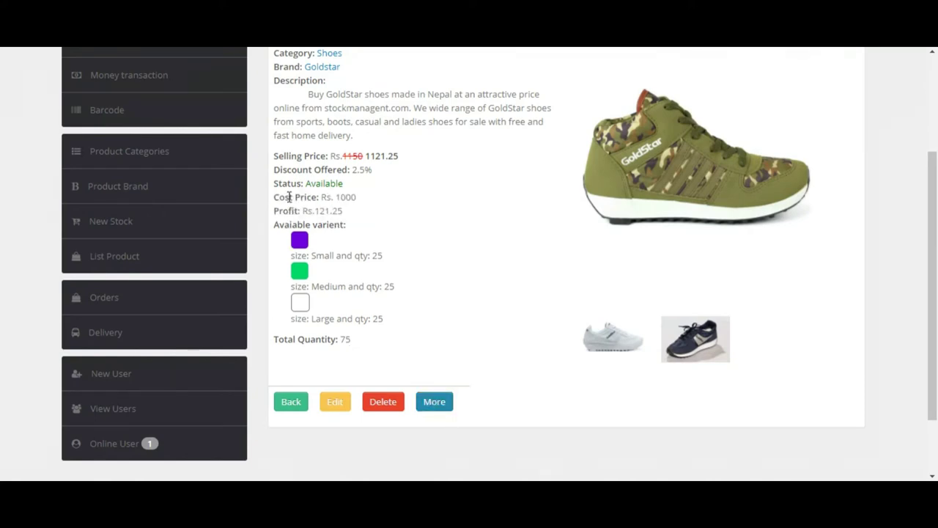
pyautogui.tripleClick(327, 211)
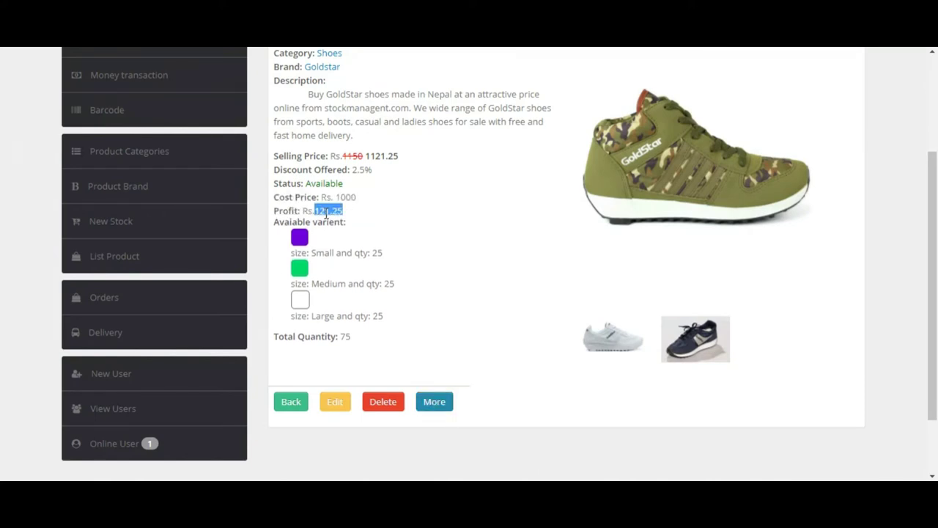
# Step: Try More again with a wrong password and dismiss the rejection alert
pyautogui.click(432, 405)
pyautogui.write('•••••')
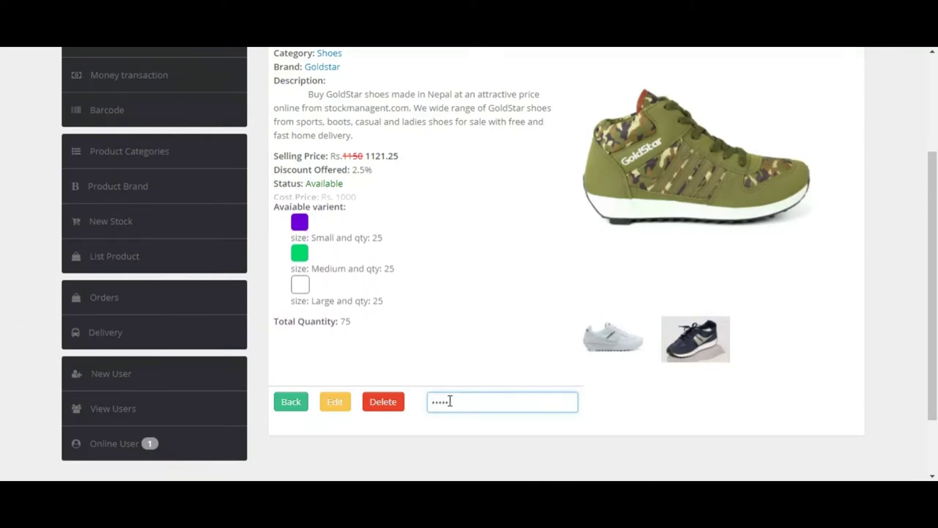
pyautogui.press('Return')
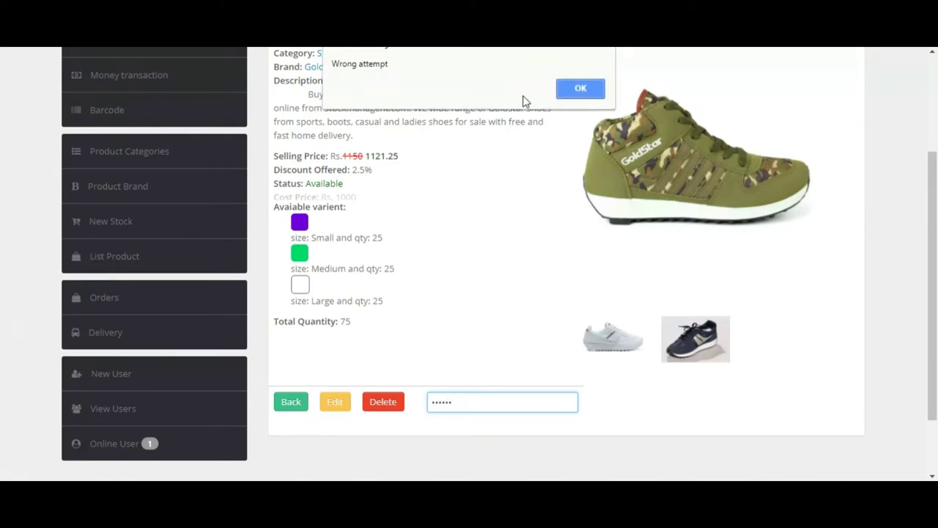
pyautogui.click(579, 88)
pyautogui.moveTo(932, 189); pyautogui.dragTo(882, 89)
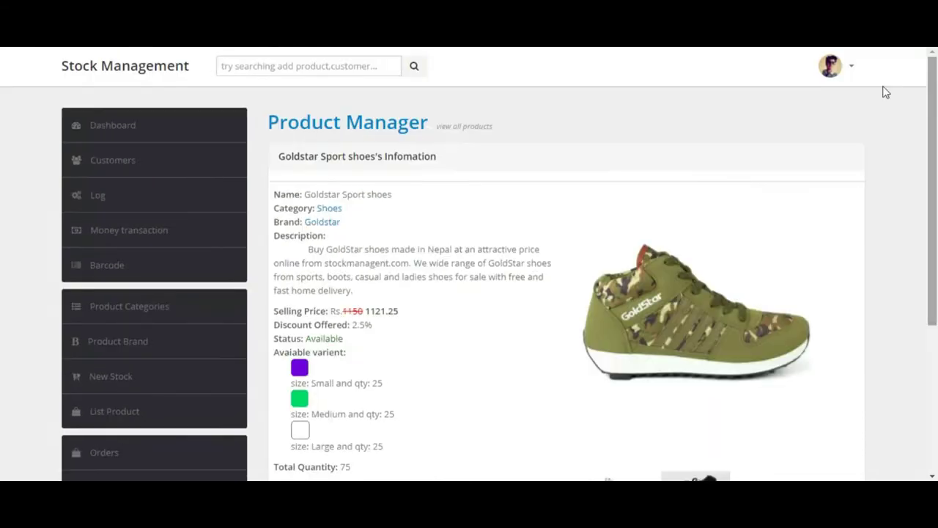
# Step: Review the Log table, headed by the wrong password attempt, then go to Money transaction
pyautogui.click(76, 194)
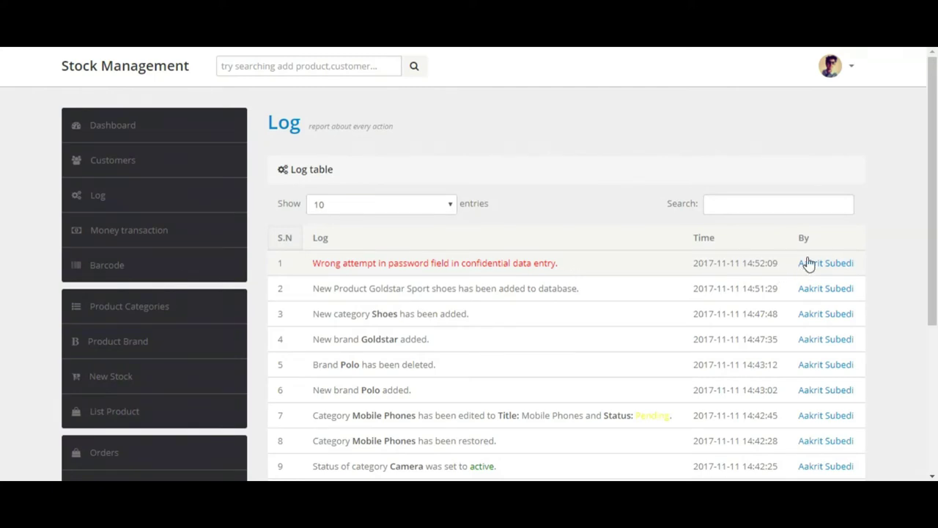
pyautogui.scroll(-2, 254, 262)
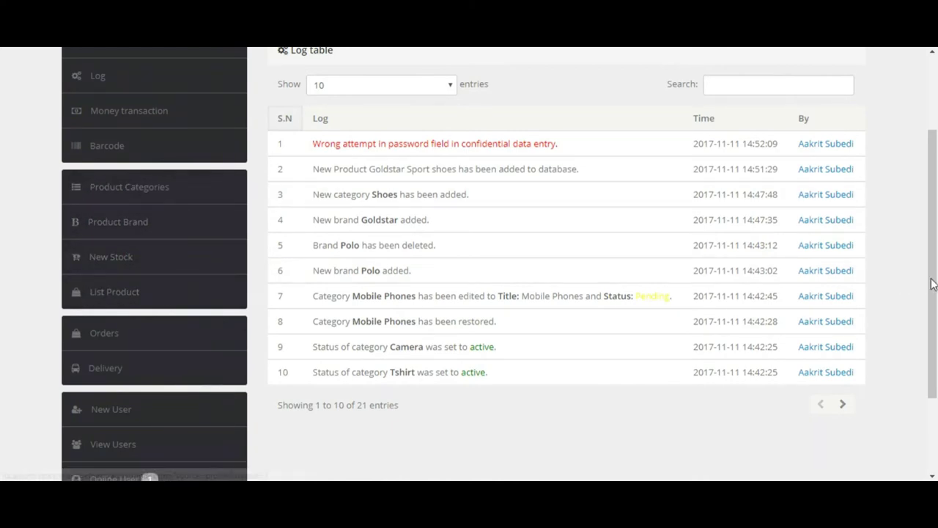
pyautogui.moveTo(933, 282); pyautogui.dragTo(924, 207)
pyautogui.click(115, 233)
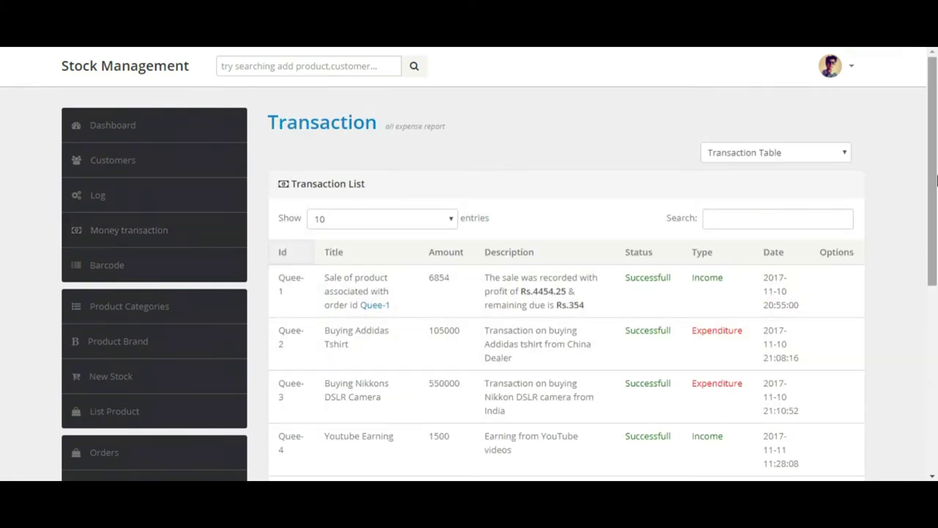
# Step: Highlight the Gross Profit, Due Amount, Total Expenditure, Net Loss Rs.585045.75 and Cash Receipt totals
pyautogui.moveTo(936, 192); pyautogui.dragTo(936, 288)
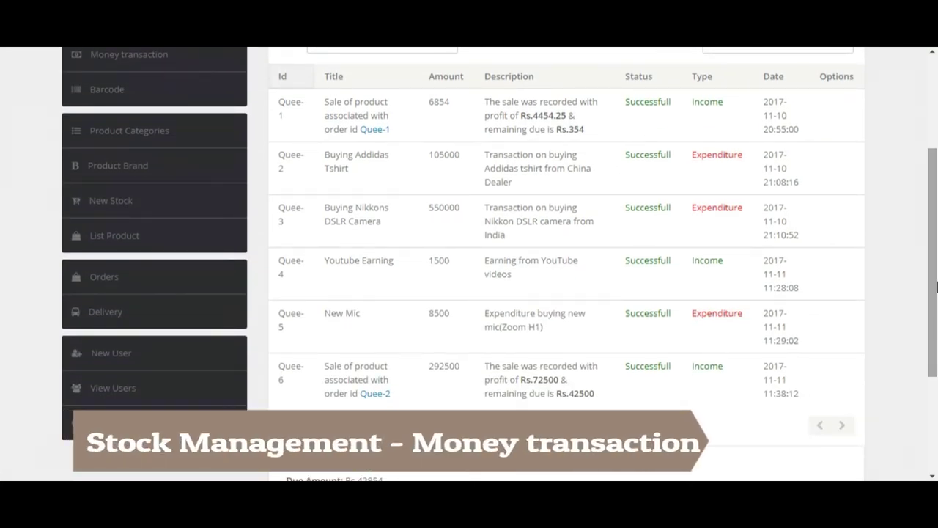
pyautogui.moveTo(936, 288); pyautogui.dragTo(914, 377)
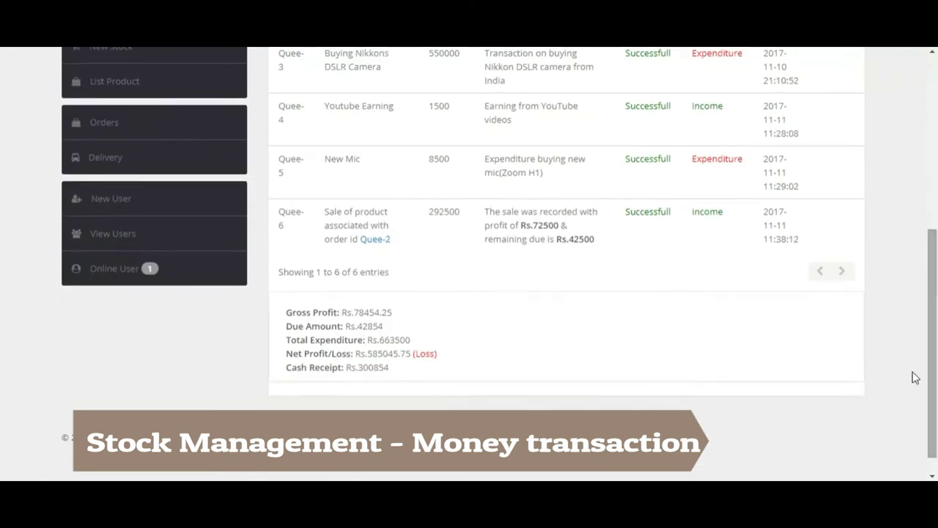
pyautogui.doubleClick(374, 312)
pyautogui.doubleClick(371, 327)
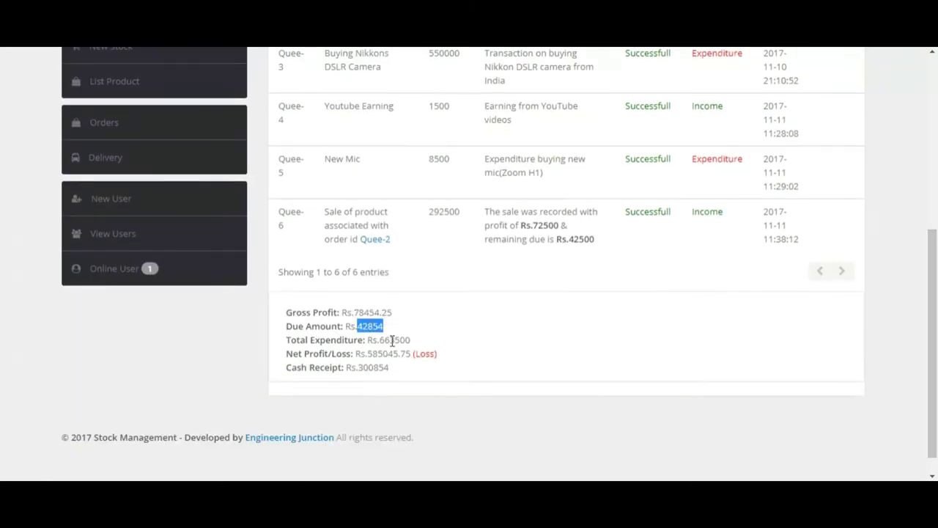
pyautogui.doubleClick(392, 340)
pyautogui.doubleClick(394, 355)
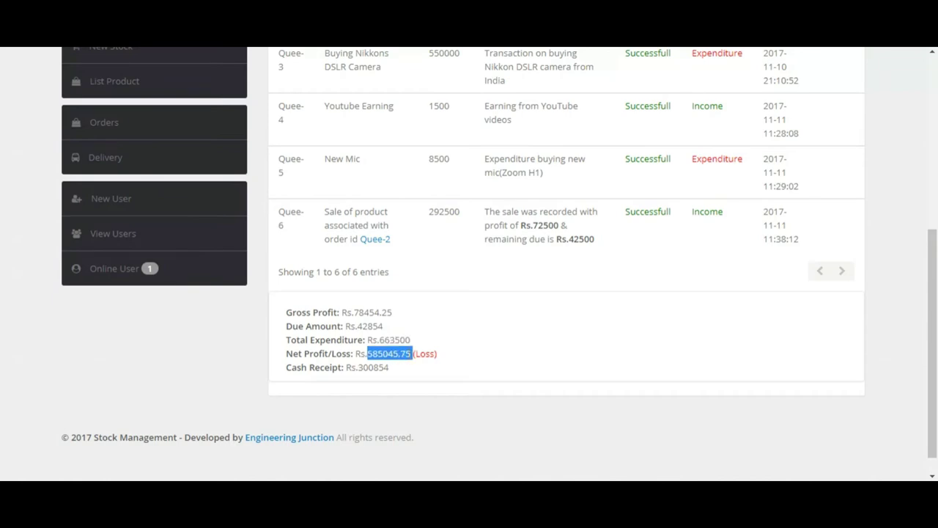
pyautogui.doubleClick(378, 367)
pyautogui.moveTo(933, 339); pyautogui.dragTo(877, 195)
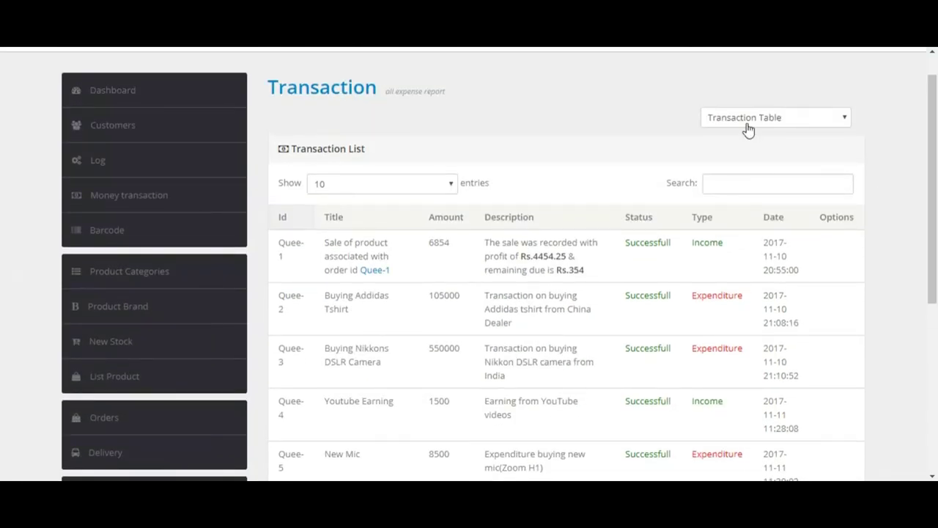
# Step: Search 'Exp' then 'Inc' to filter transactions, clear the search, and open the Transaction Table dropdown
pyautogui.click(739, 184)
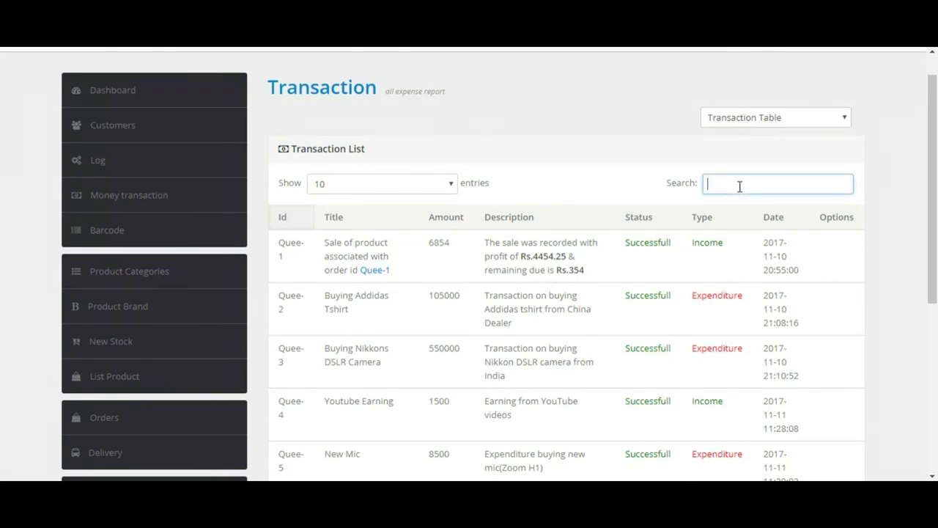
pyautogui.write('Exp')
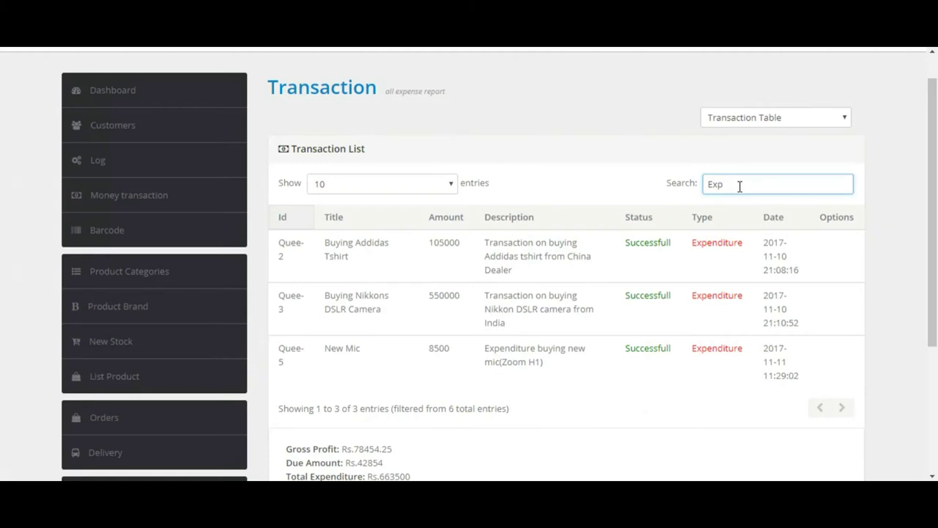
pyautogui.press('BackSpace')
pyautogui.press('BackSpace')
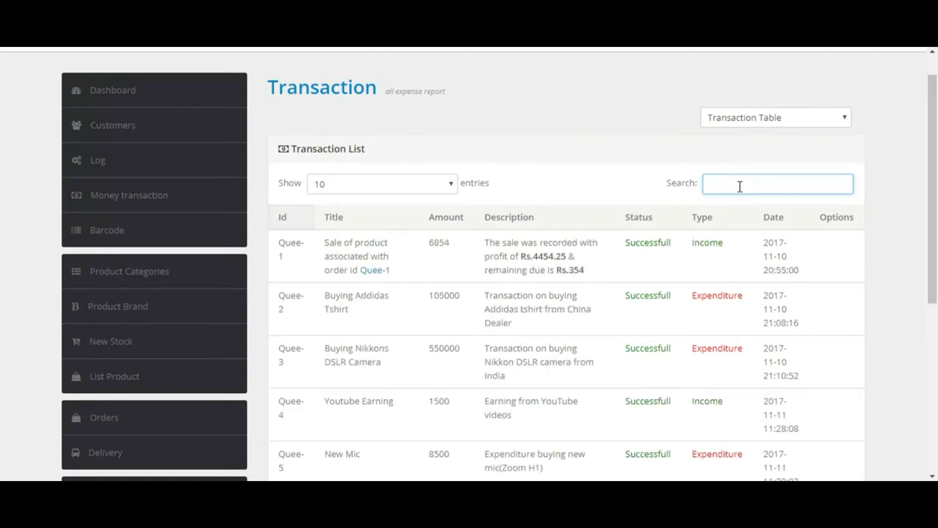
pyautogui.write('Inc')
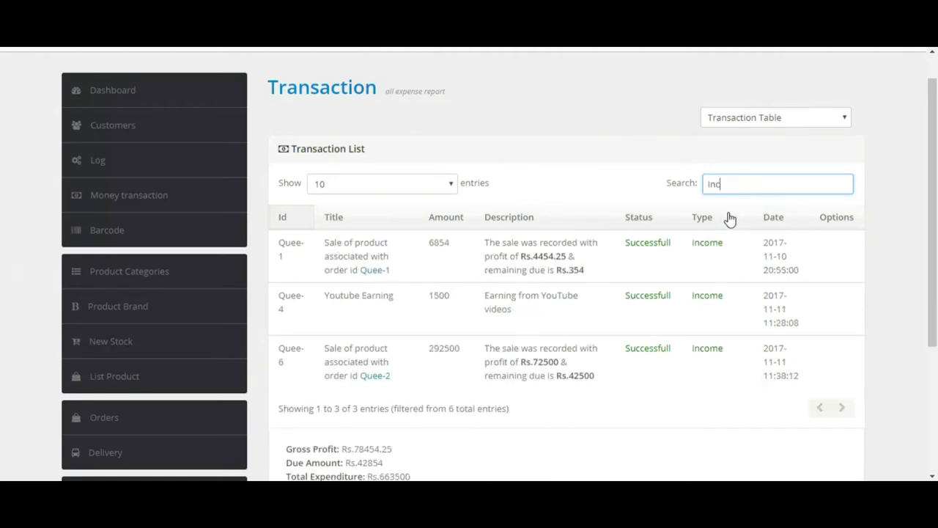
pyautogui.press('BackSpace')
pyautogui.press('BackSpace')
pyautogui.press('BackSpace')
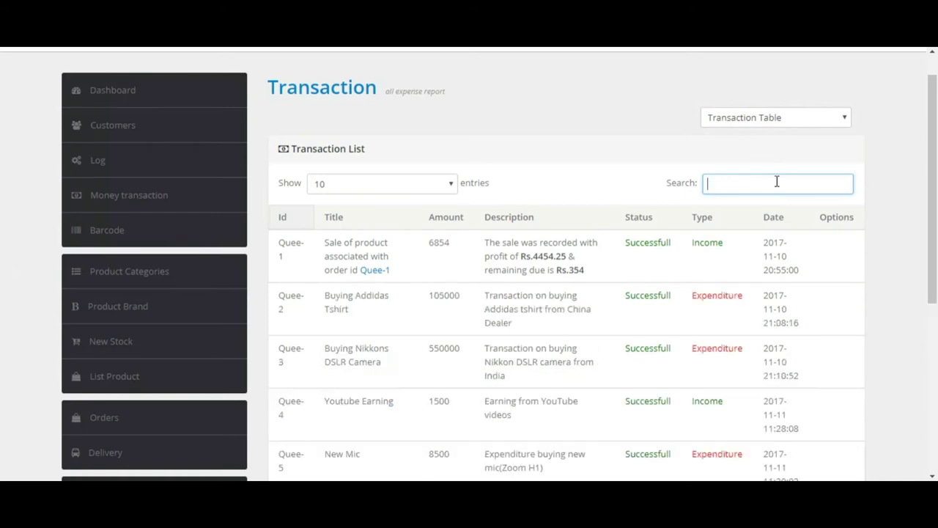
pyautogui.click(765, 119)
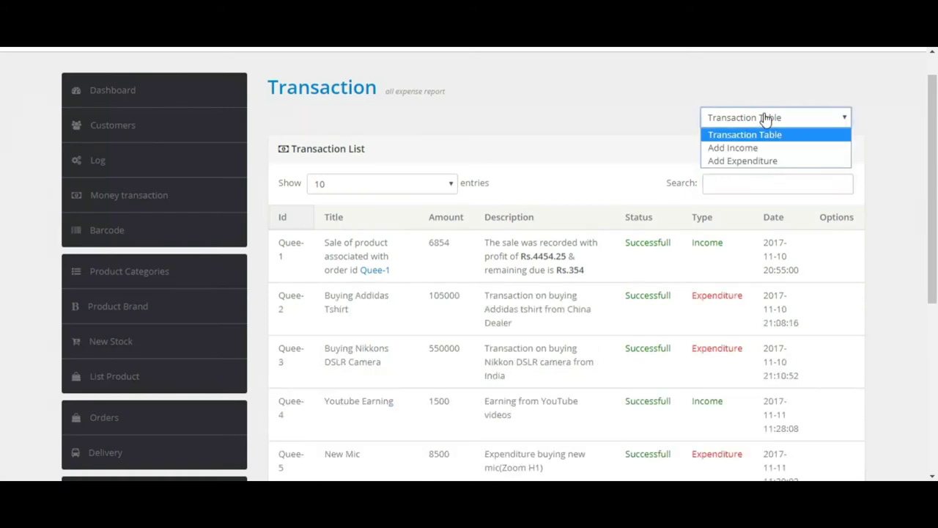
# Step: Enter expenditure title GoldStar Shoe, amount 75000, description 'Expenditure buying Goldstar sport shoes'
pyautogui.click(752, 163)
pyautogui.click(487, 178)
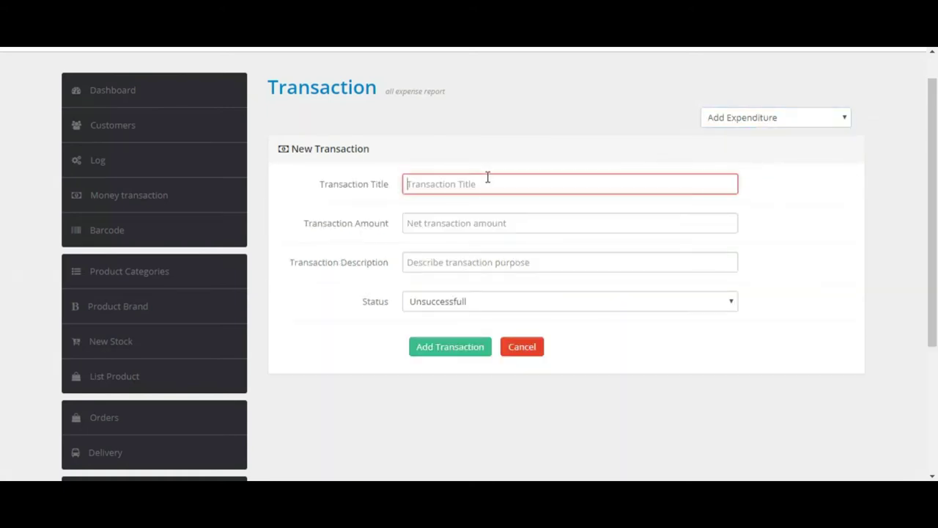
pyautogui.write('GoldStar Shoe')
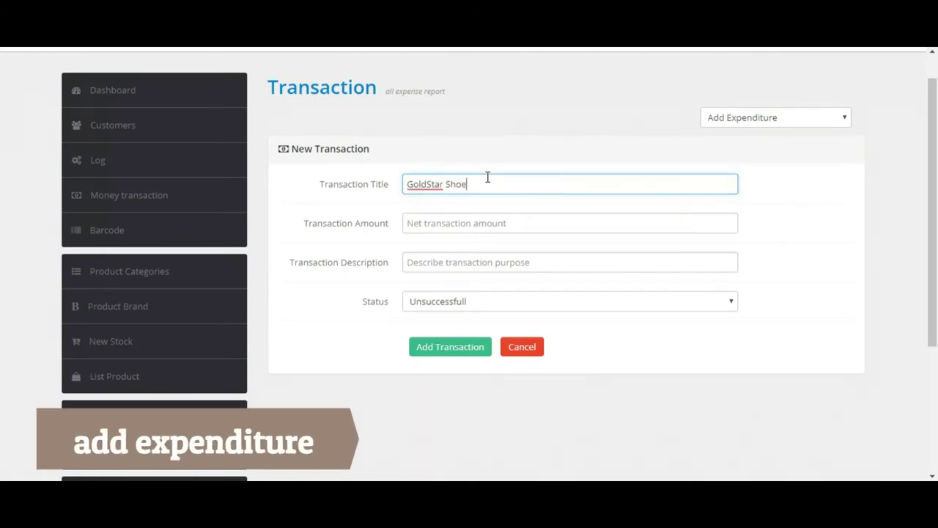
pyautogui.press('Tab')
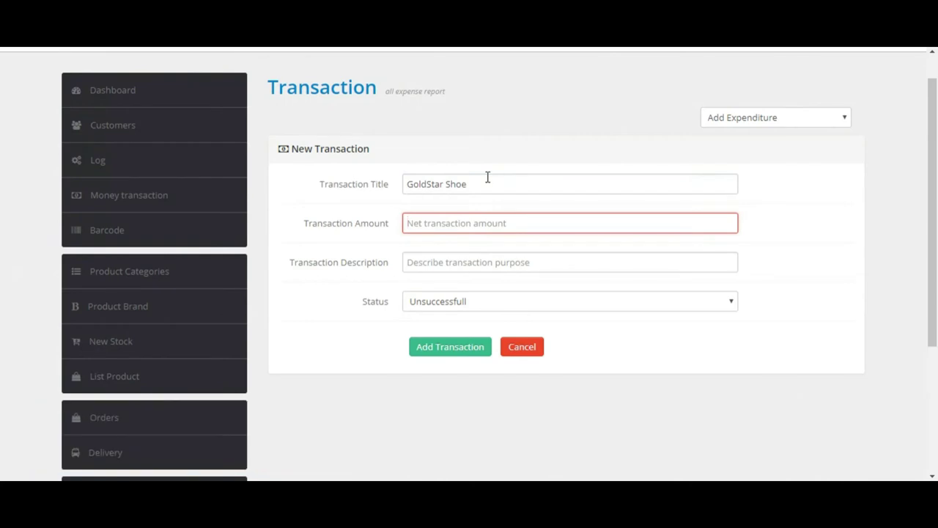
pyautogui.write('75000')
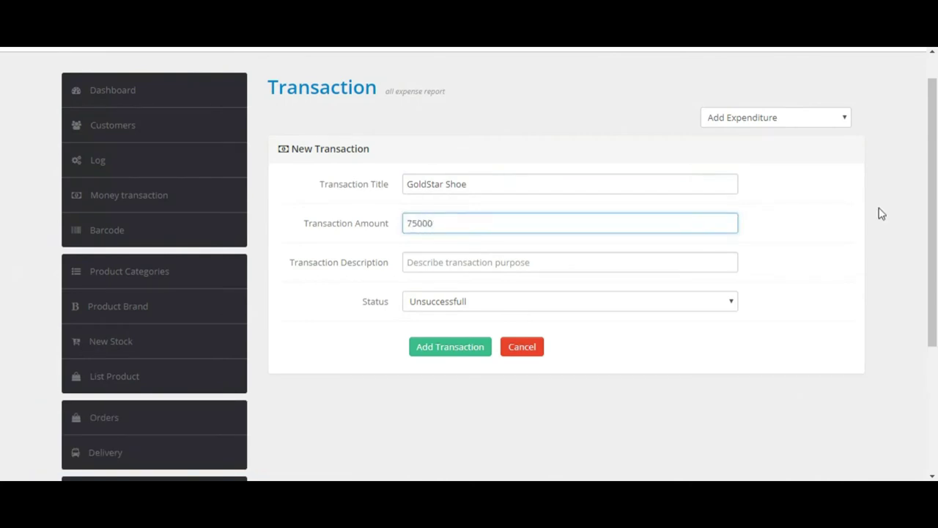
pyautogui.click(570, 268)
pyautogui.write('Bo')
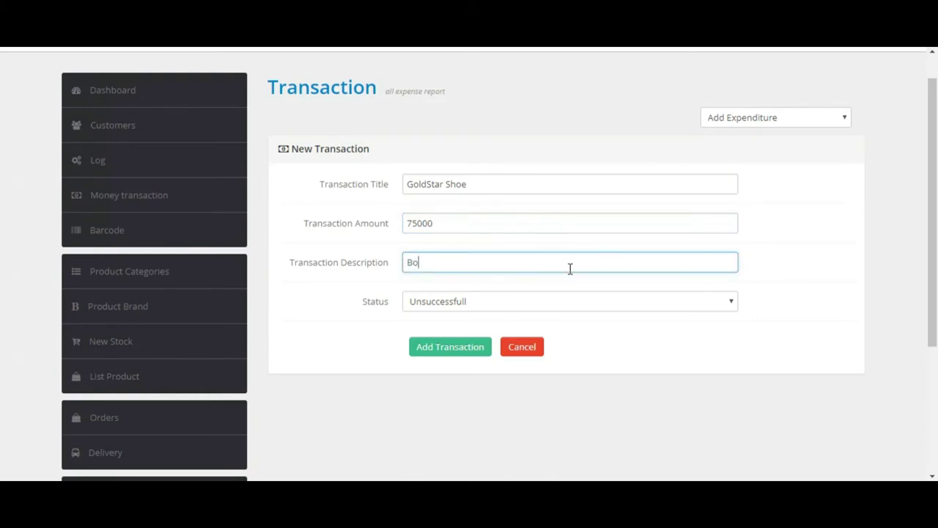
pyautogui.press('BackSpace')
pyautogui.press('BackSpace')
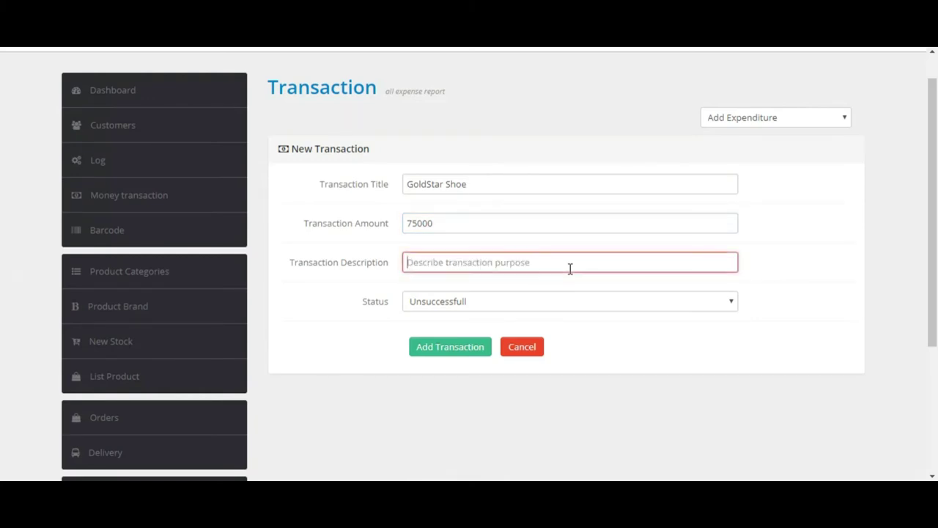
pyautogui.write('Expenditure buying')
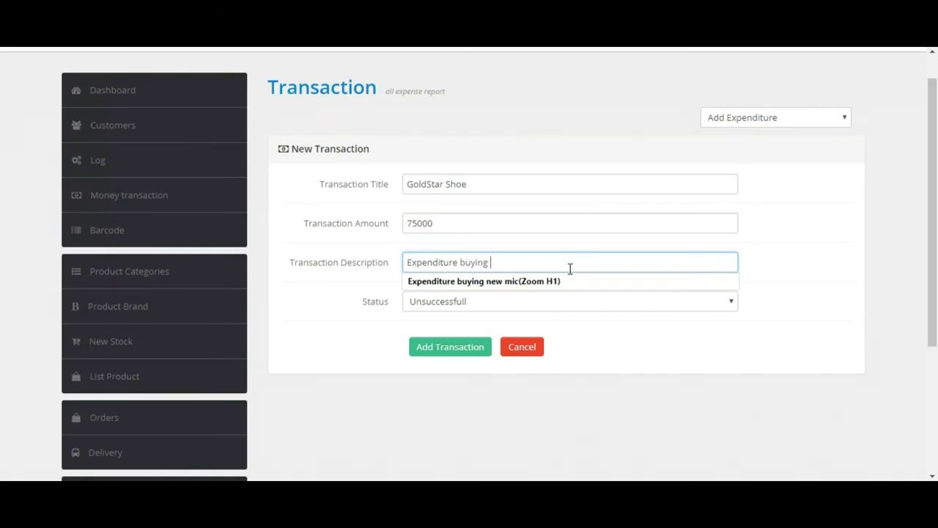
pyautogui.write('Goldstar sport shoes')
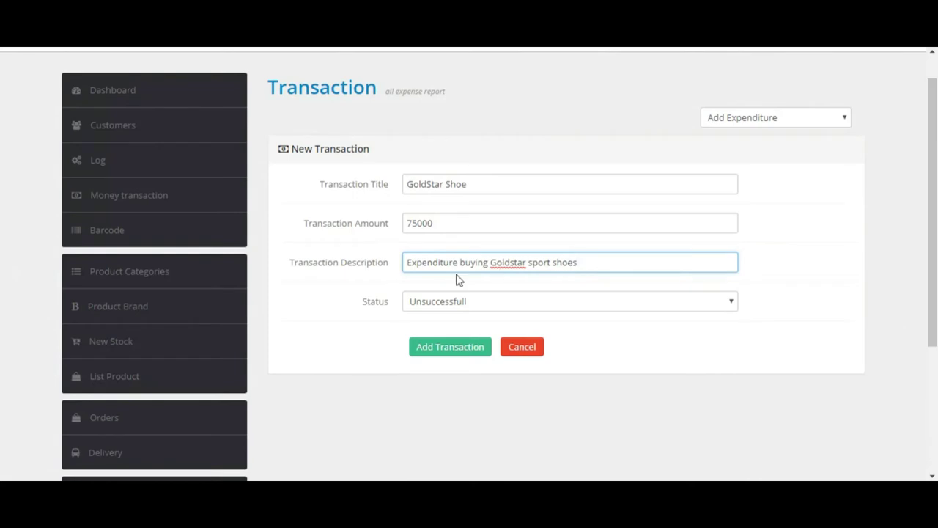
# Step: Set the status to Successfull and add the transaction
pyautogui.click(440, 301)
pyautogui.click(433, 344)
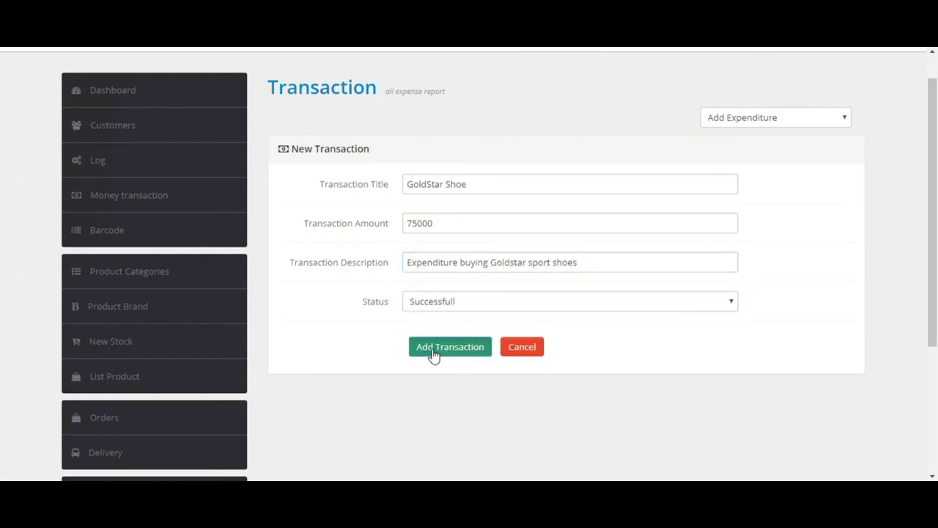
pyautogui.click(433, 353)
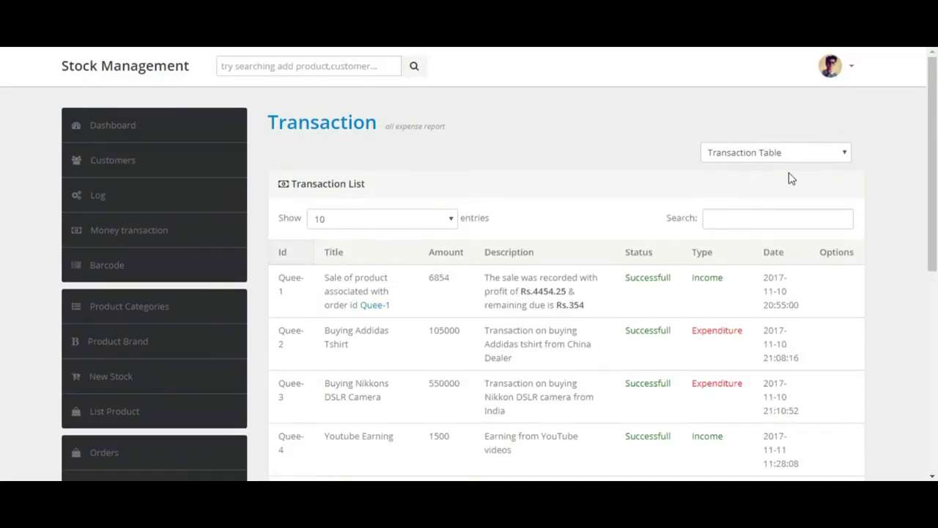
pyautogui.moveTo(927, 184); pyautogui.dragTo(930, 342)
pyautogui.scroll(-3, 922, 299)
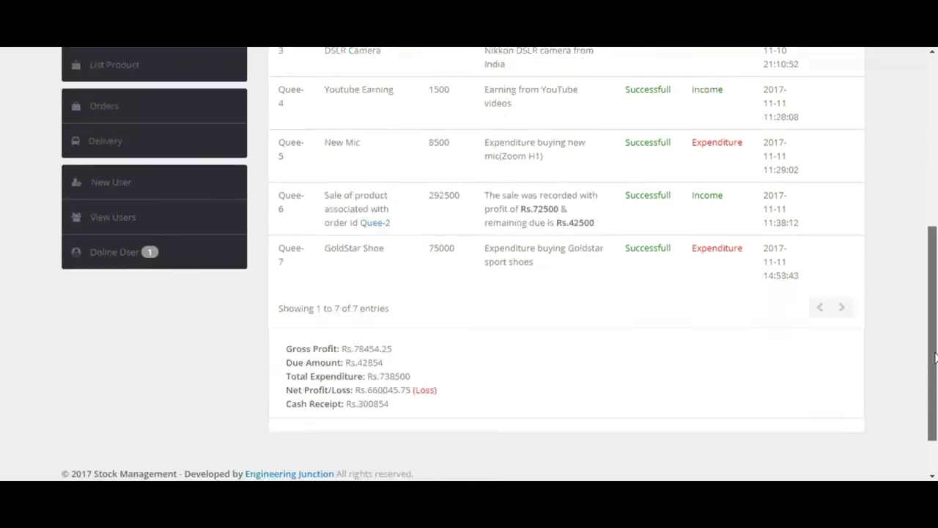
pyautogui.doubleClick(383, 358)
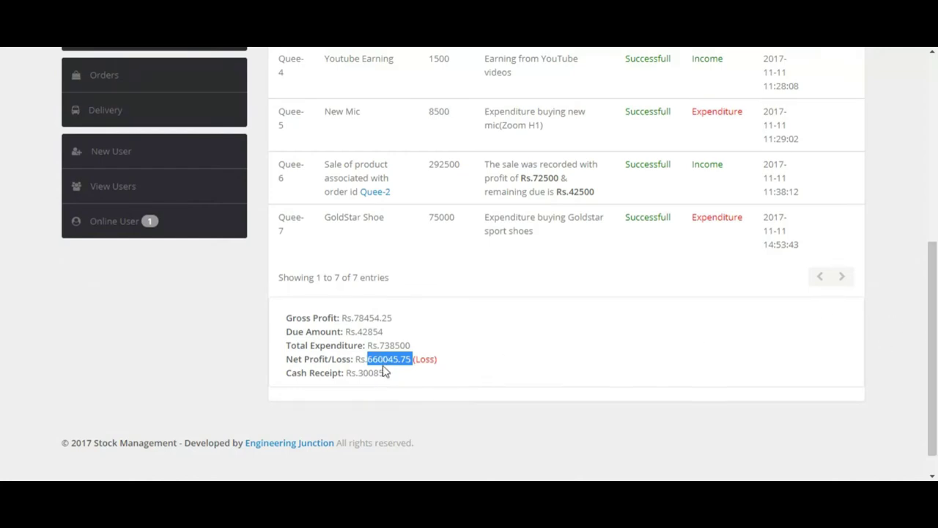
pyautogui.rightClick(383, 364)
pyautogui.moveTo(928, 335); pyautogui.dragTo(924, 278)
pyautogui.moveTo(933, 322); pyautogui.dragTo(927, 118)
pyautogui.click(758, 152)
# Step: Start an income entry titled Huge Bonus with amount 1660045
pyautogui.click(743, 183)
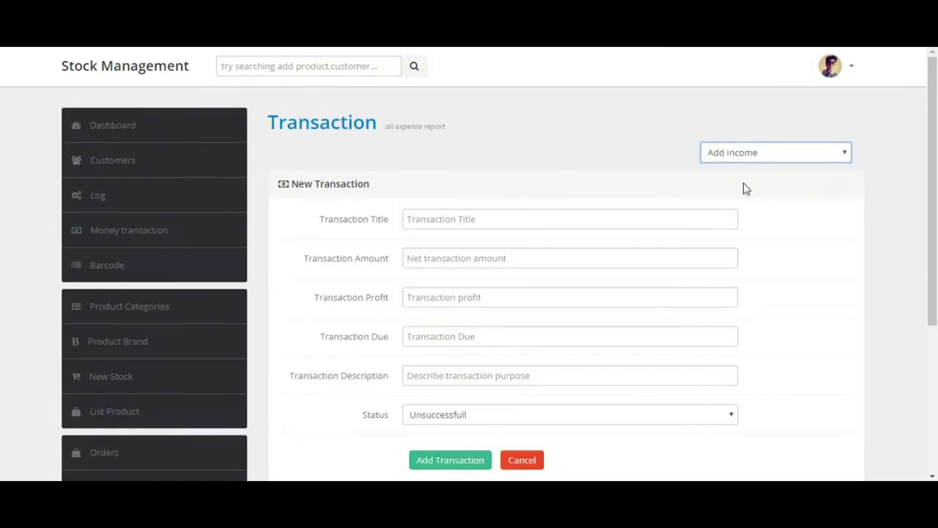
pyautogui.click(488, 224)
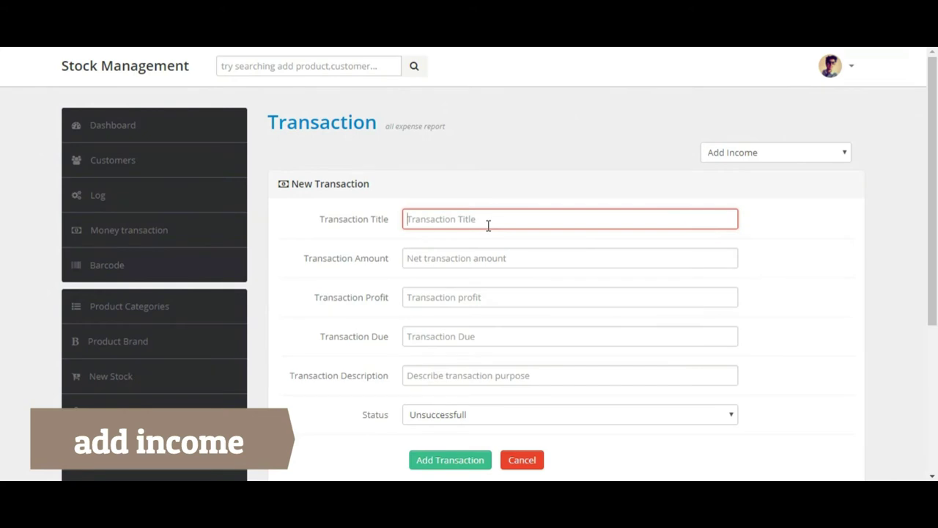
pyautogui.write('Hu')
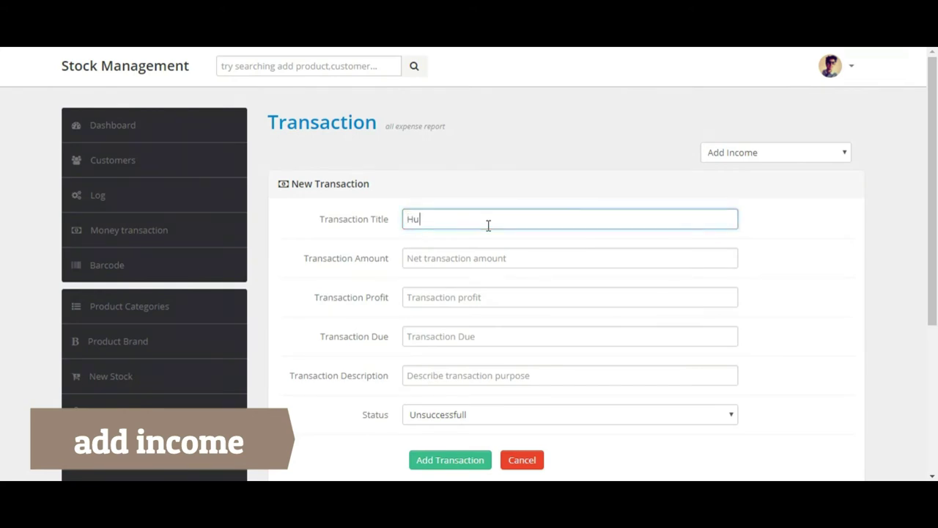
pyautogui.write('ge Bonus')
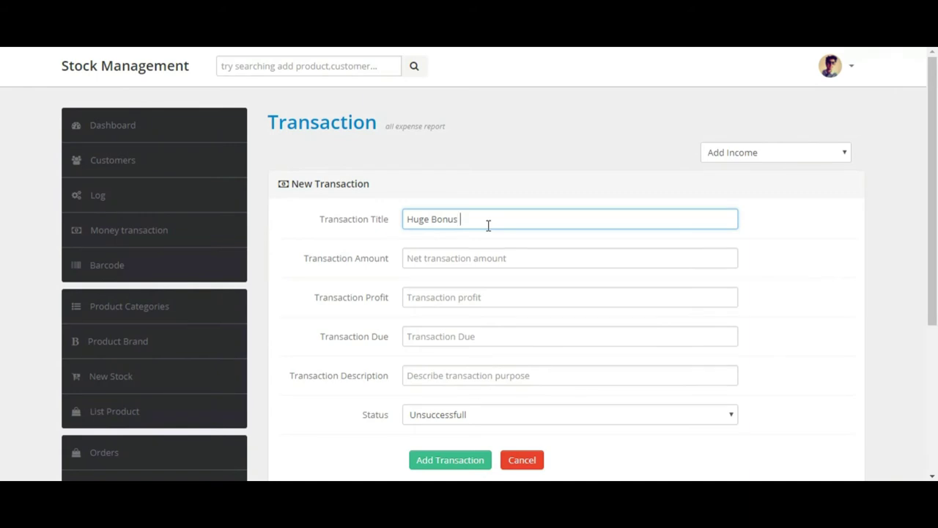
pyautogui.press('Tab')
pyautogui.write('660045.75')
pyautogui.moveTo(439, 258); pyautogui.dragTo(451, 258)
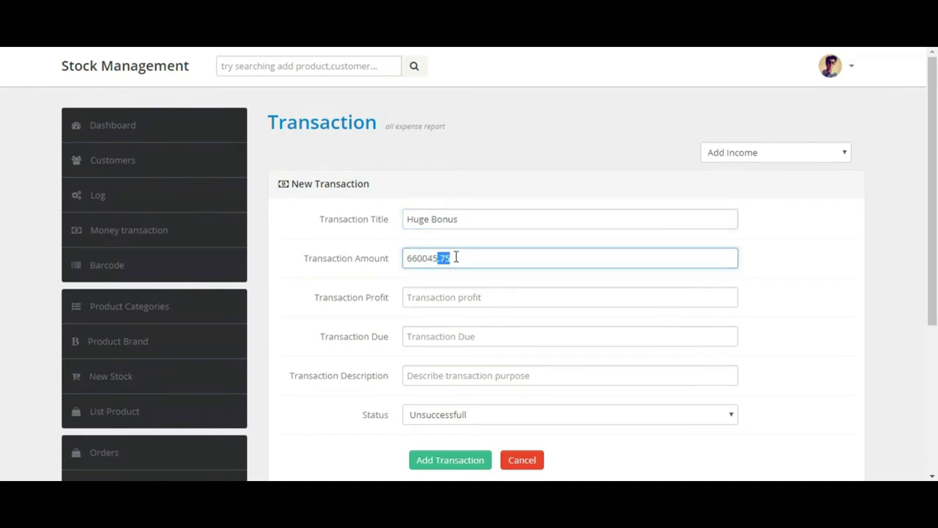
pyautogui.press('BackSpace')
# Step: Enter profit 1660045 and due amount 0
pyautogui.click(421, 293)
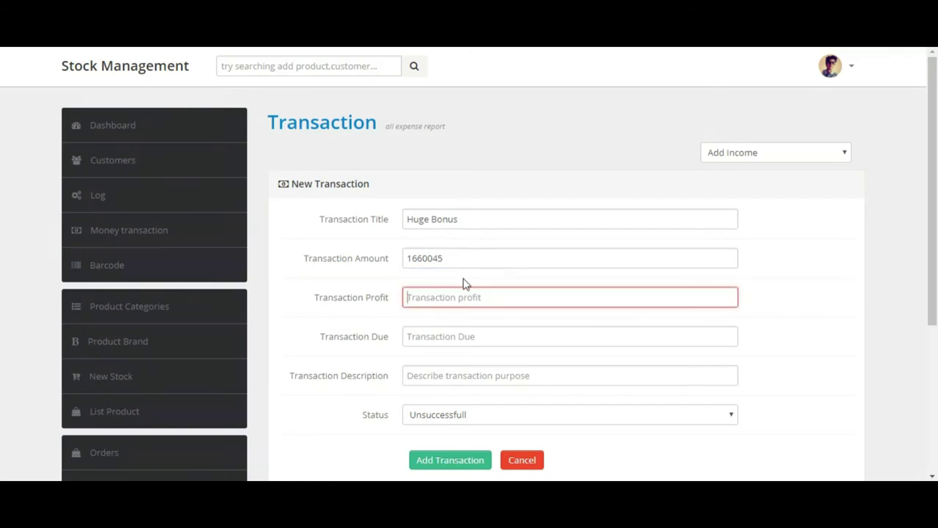
pyautogui.write('660045.75')
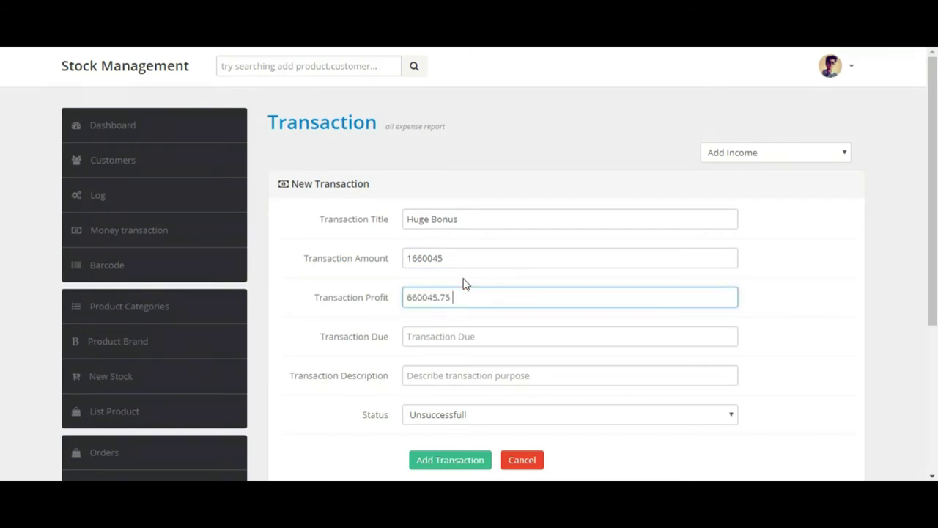
pyautogui.write('1')
pyautogui.click(462, 336)
pyautogui.write('0')
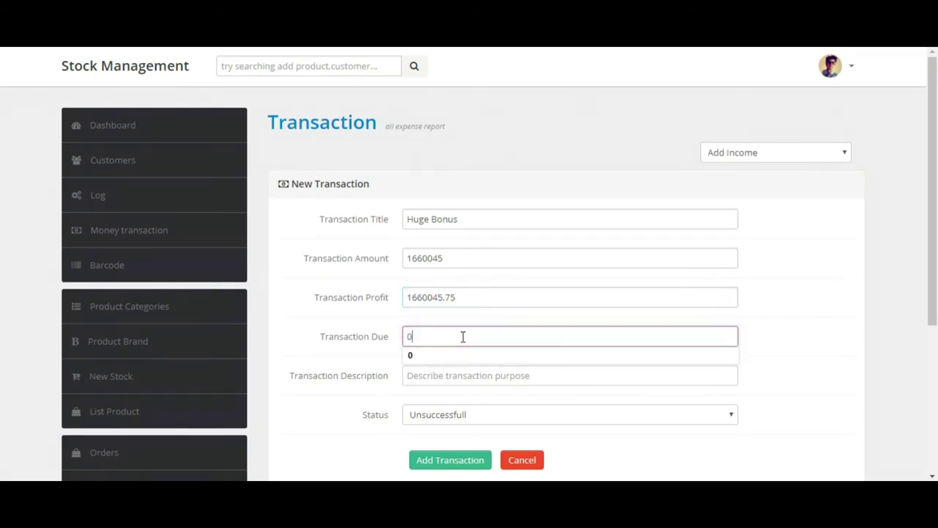
pyautogui.moveTo(461, 297); pyautogui.dragTo(437, 297)
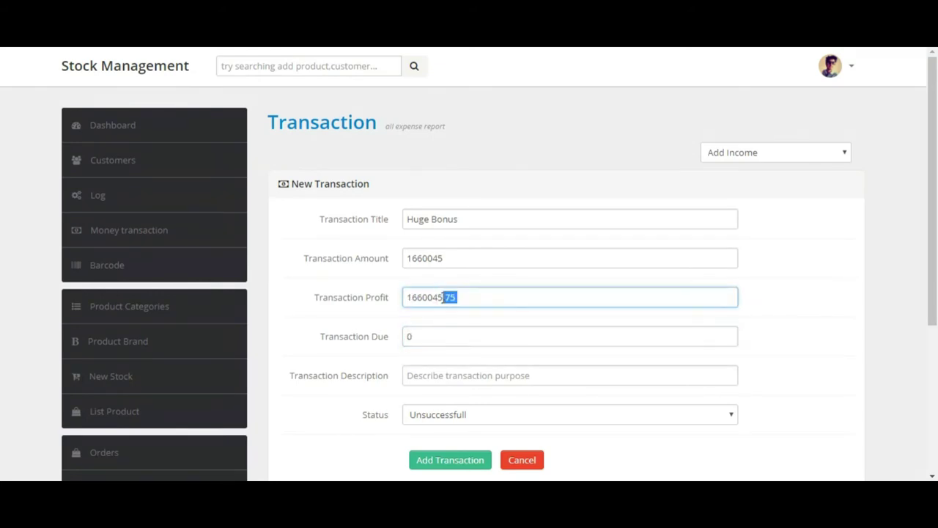
pyautogui.press('BackSpace')
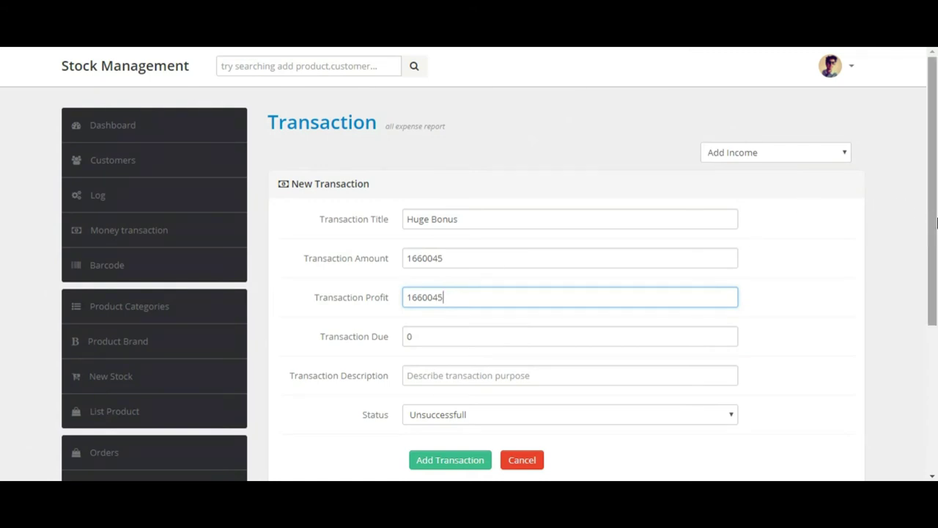
pyautogui.scroll(-1, 876, 207)
# Step: Describe it as 'Won Lottery Offer', set status Successfull, and add the transaction
pyautogui.click(550, 288)
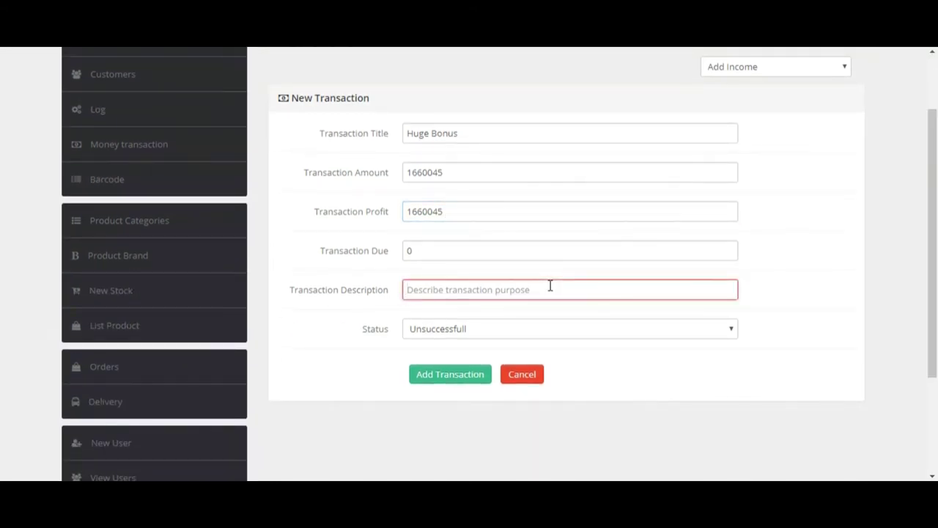
pyautogui.write('Lottery Offer')
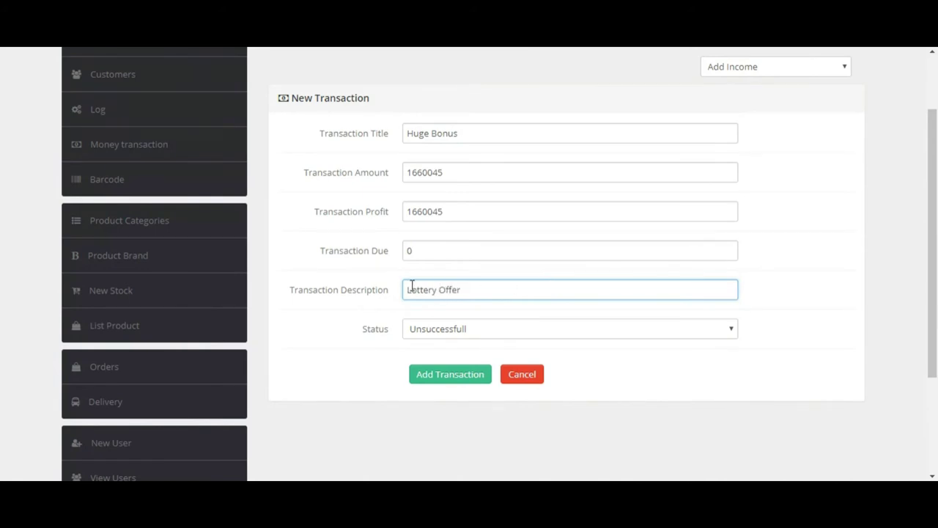
pyautogui.write('Won')
pyautogui.click(435, 327)
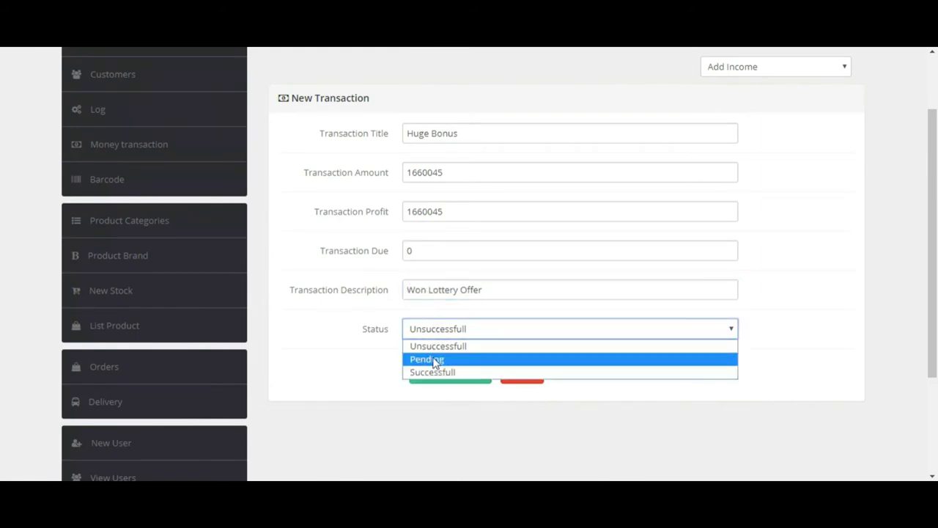
pyautogui.click(431, 370)
pyautogui.click(433, 380)
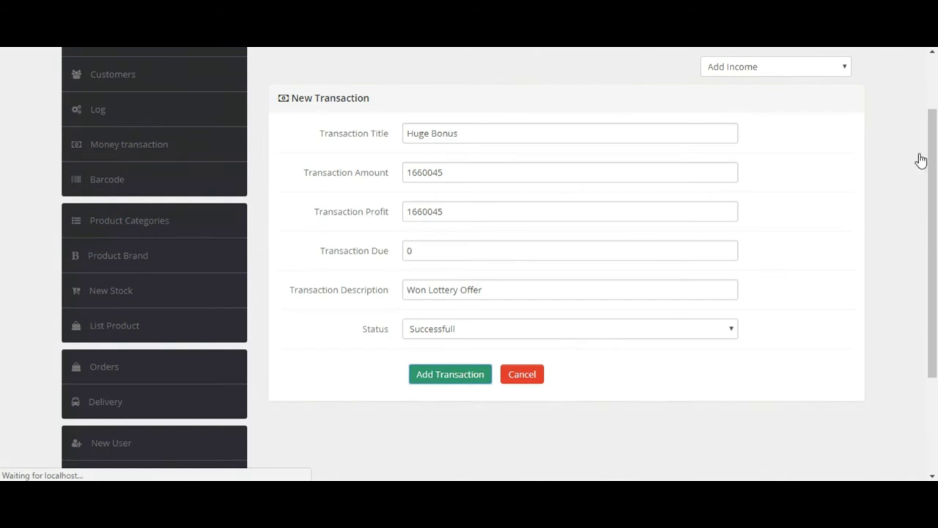
# Step: Confirm the Net Profit of Rs.999994.25 and the Total Expenditure figure, then go to the Customers page
pyautogui.scroll(-6, 926, 146)
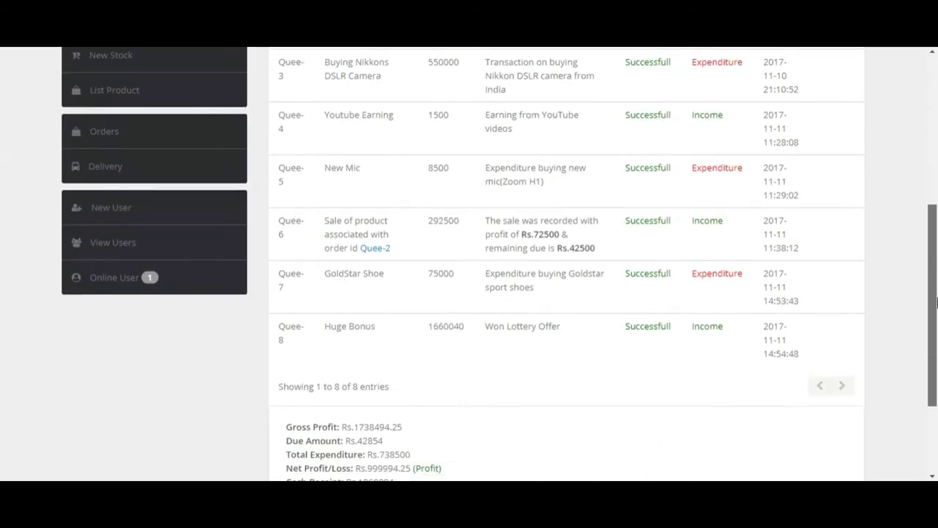
pyautogui.doubleClick(385, 379)
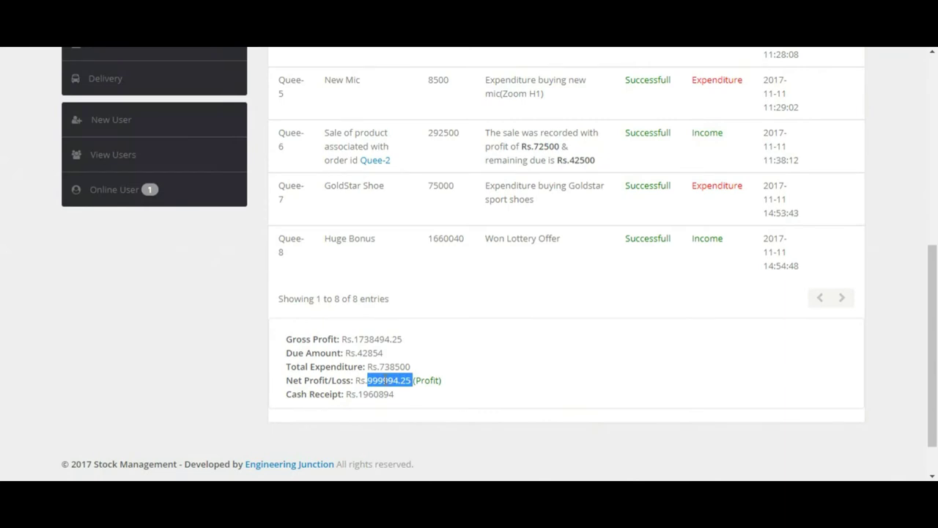
pyautogui.doubleClick(387, 365)
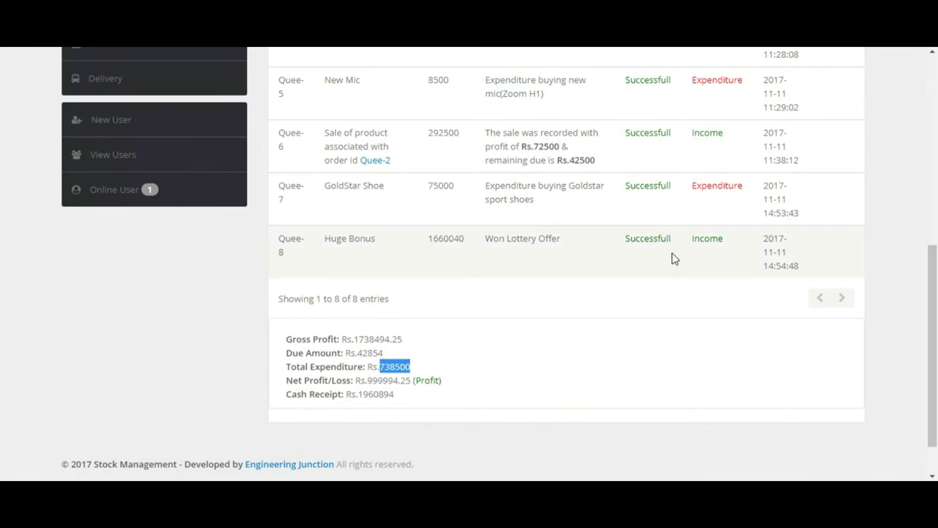
pyautogui.click(537, 255)
pyautogui.moveTo(929, 337); pyautogui.dragTo(930, 167)
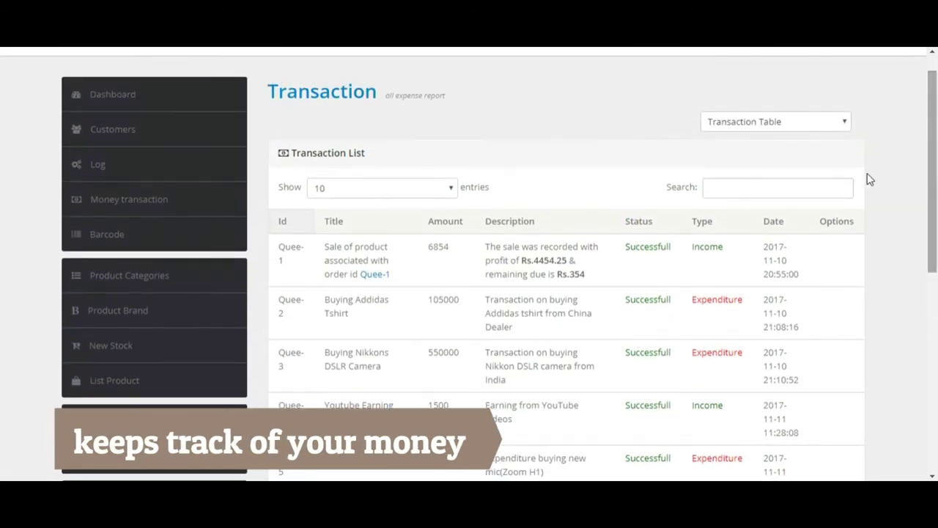
pyautogui.click(110, 136)
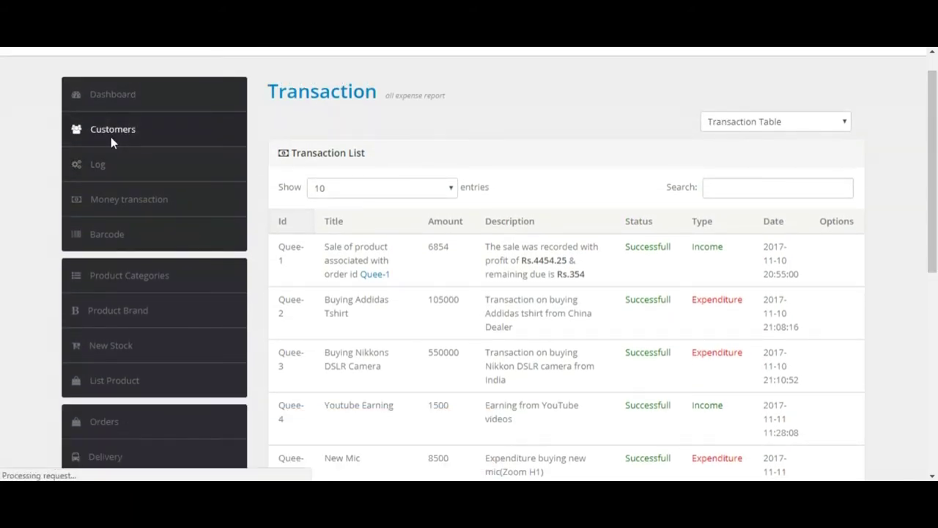
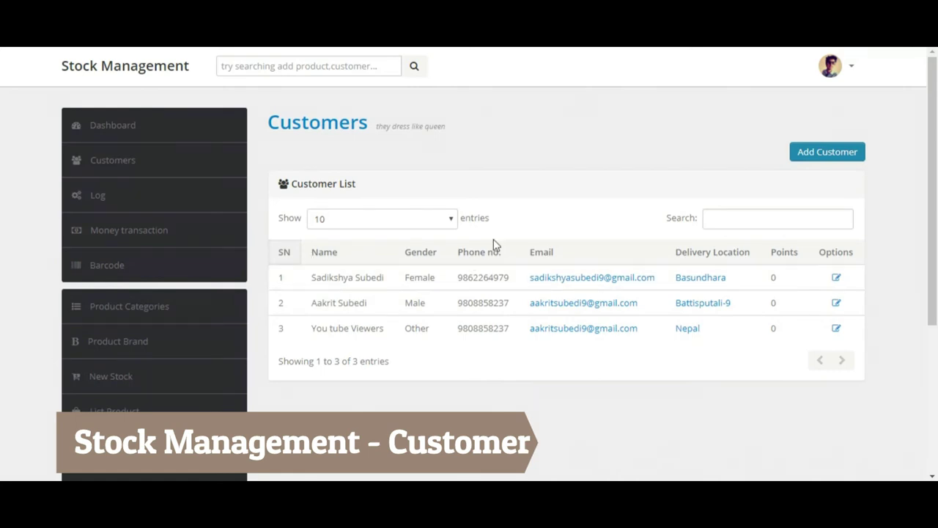
# Step: Preview the Add Customer form, then switch to the Order List showing two orders
pyautogui.click(844, 157)
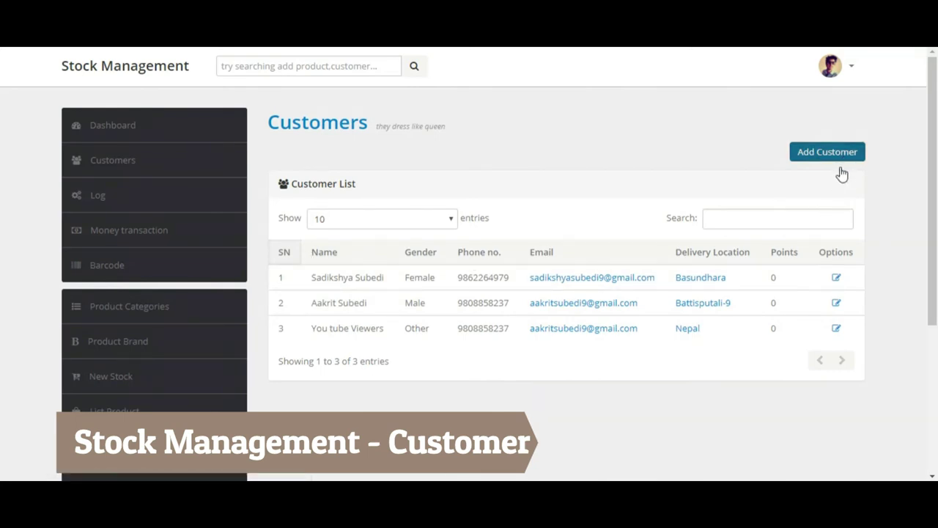
pyautogui.moveTo(932, 219); pyautogui.dragTo(935, 328)
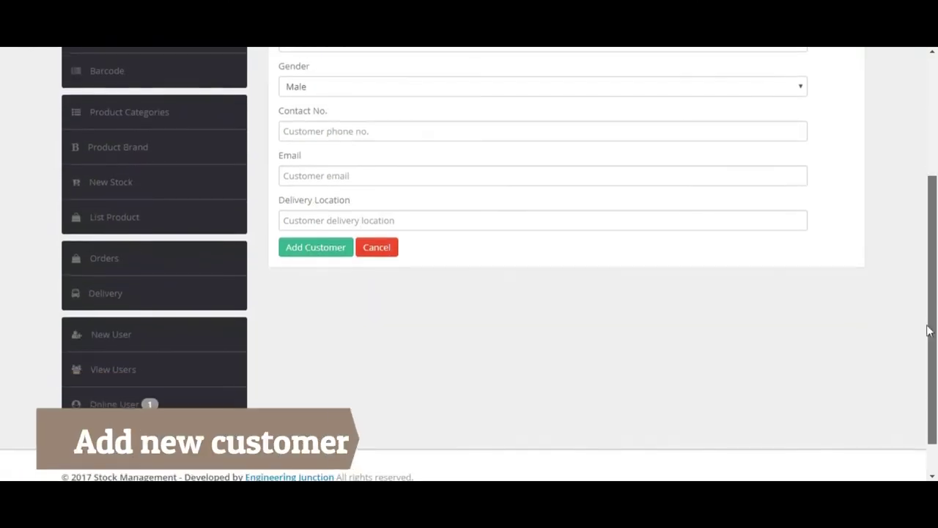
pyautogui.click(110, 264)
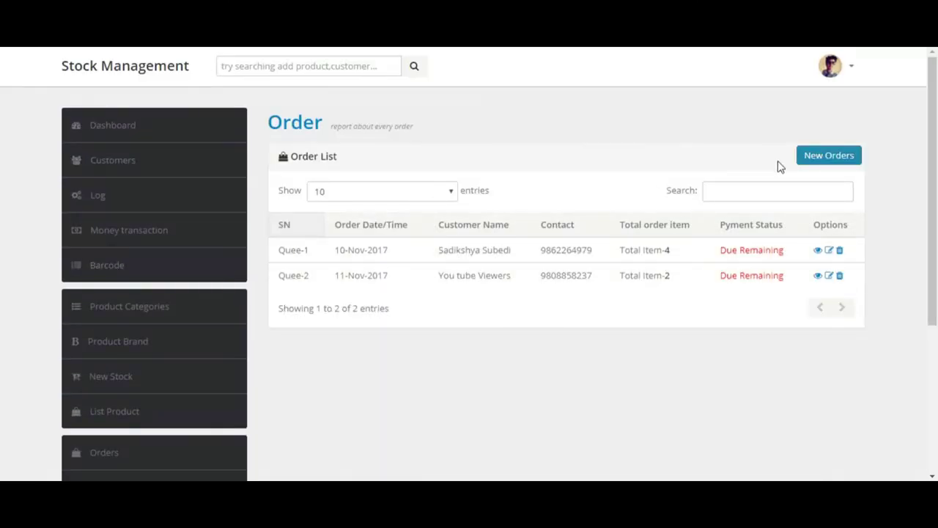
# Step: Start a new order and pick You tube Viewers from the customer name suggestions
pyautogui.click(819, 164)
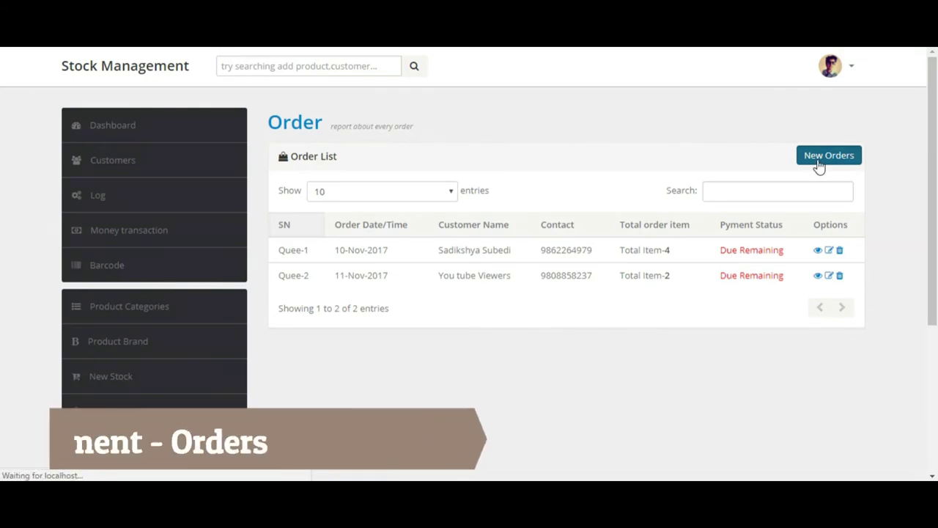
pyautogui.click(511, 264)
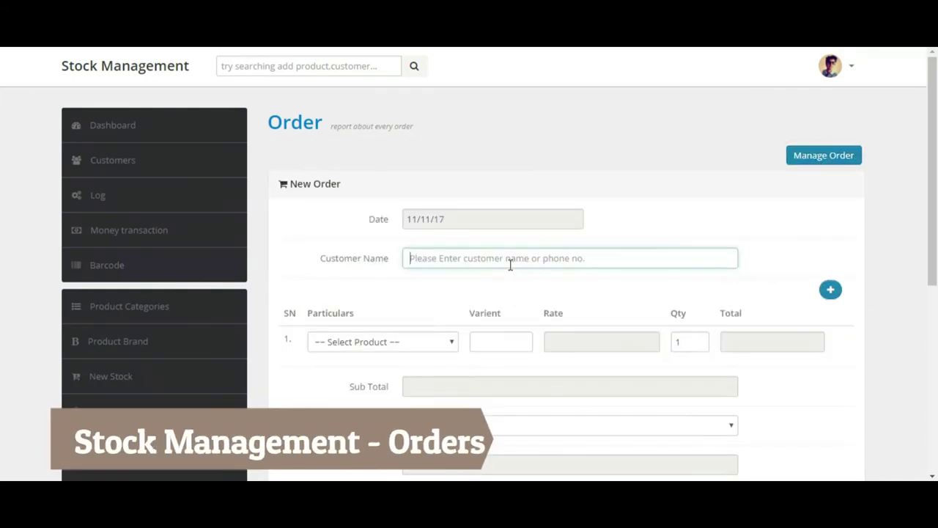
pyautogui.write('A')
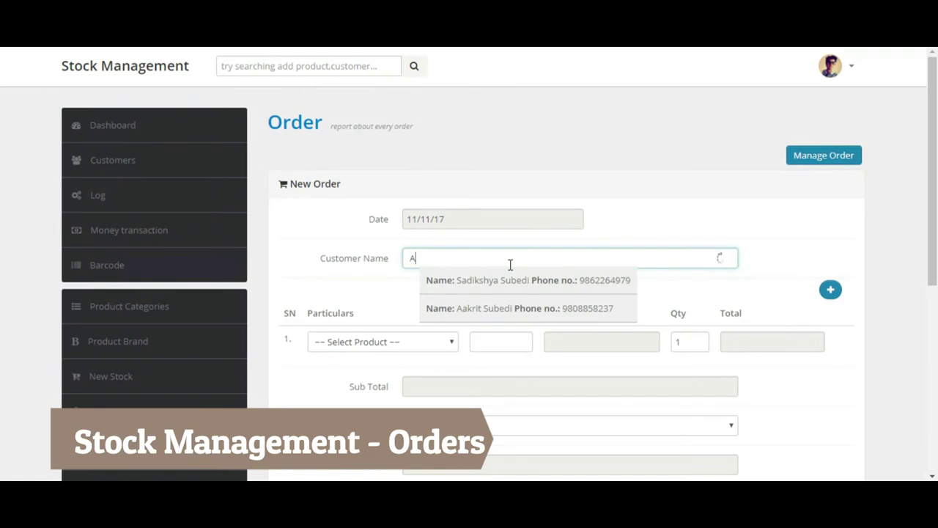
pyautogui.press('BackSpace')
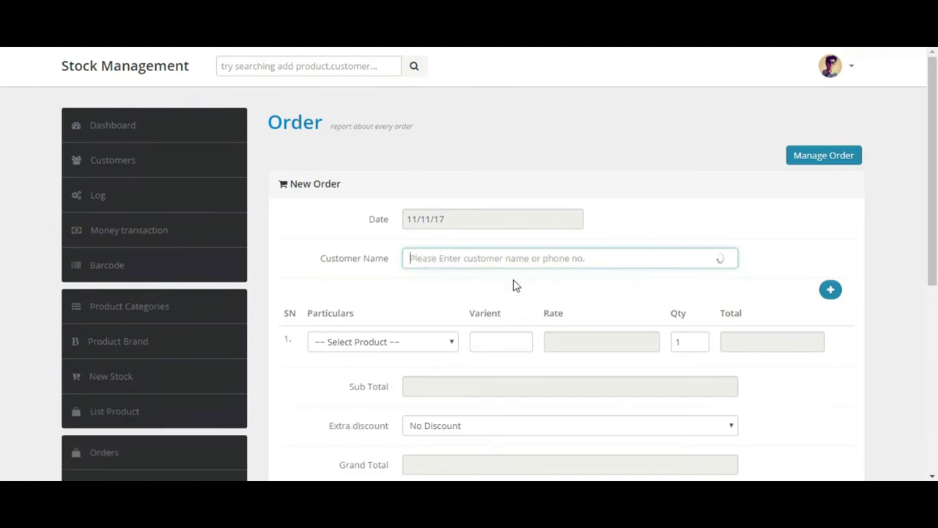
pyautogui.write('Z')
pyautogui.scroll(-2, 935, 240)
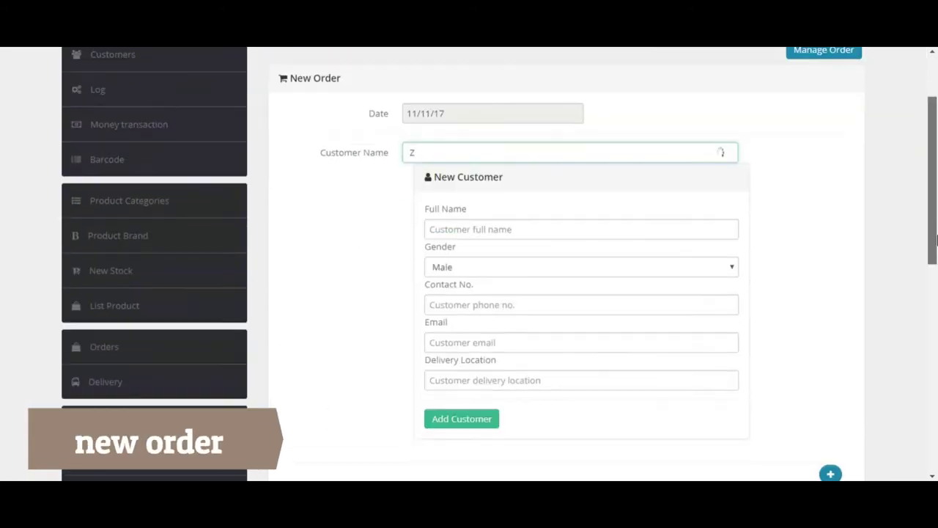
pyautogui.scroll(-1, 936, 240)
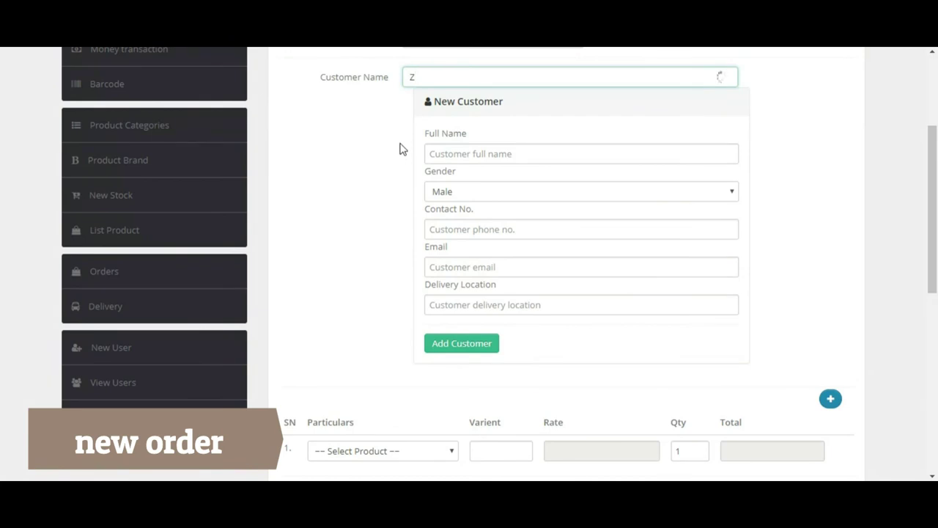
pyautogui.press('BackSpace')
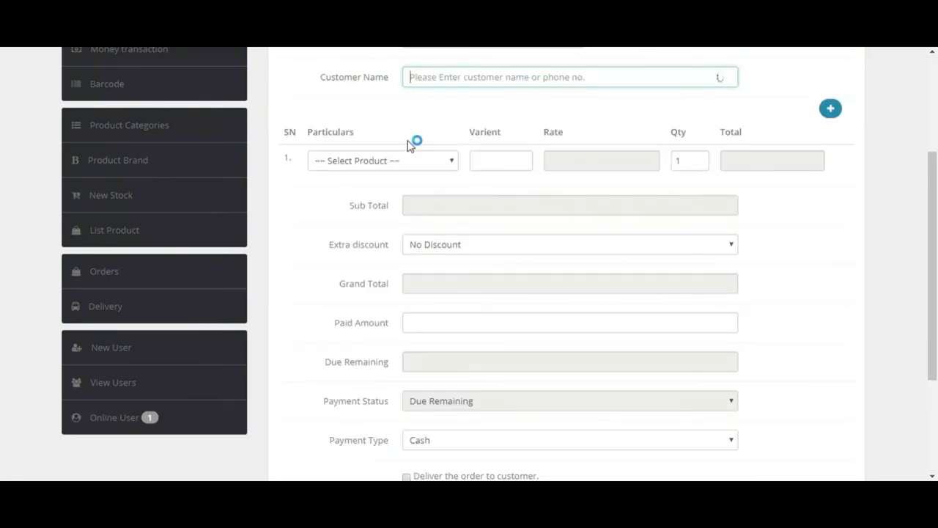
pyautogui.write('Y')
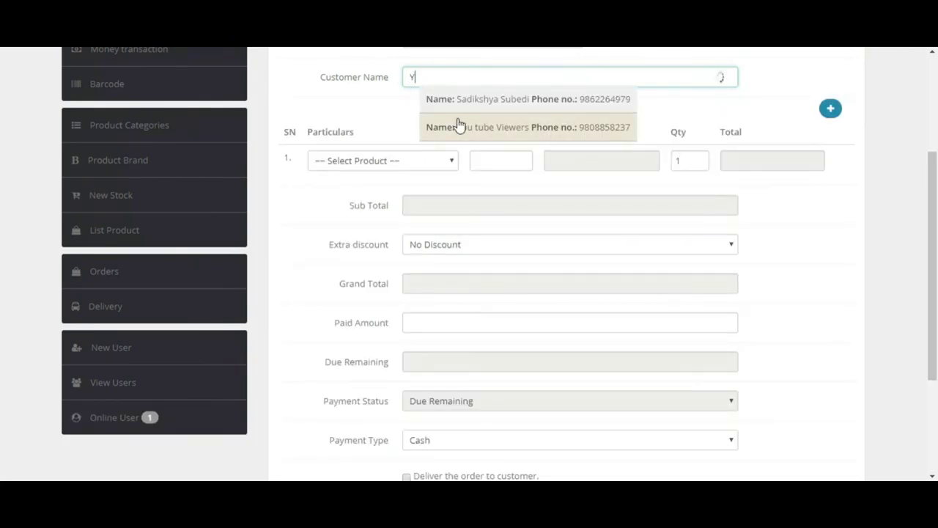
pyautogui.click(462, 126)
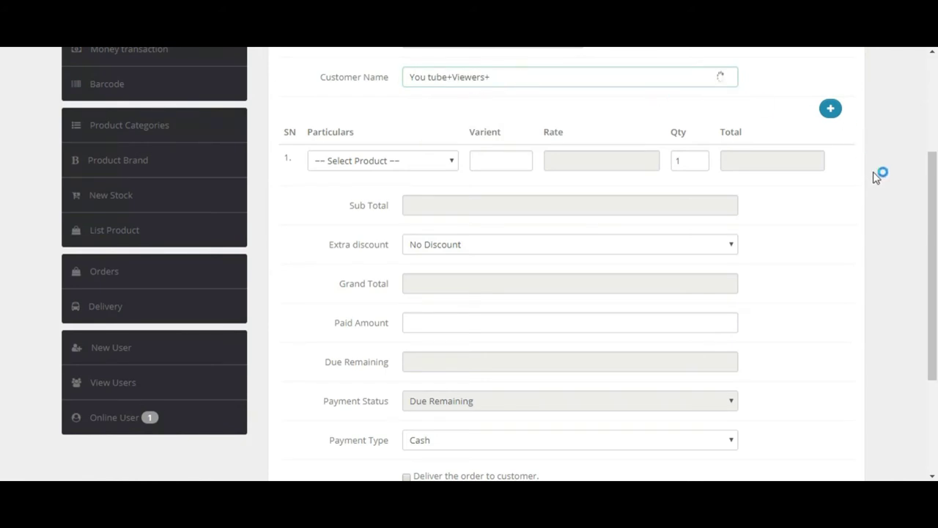
# Step: Add a second line and set line 1 to Goldstar Sport shoes, Medium, quantity 2
pyautogui.click(830, 109)
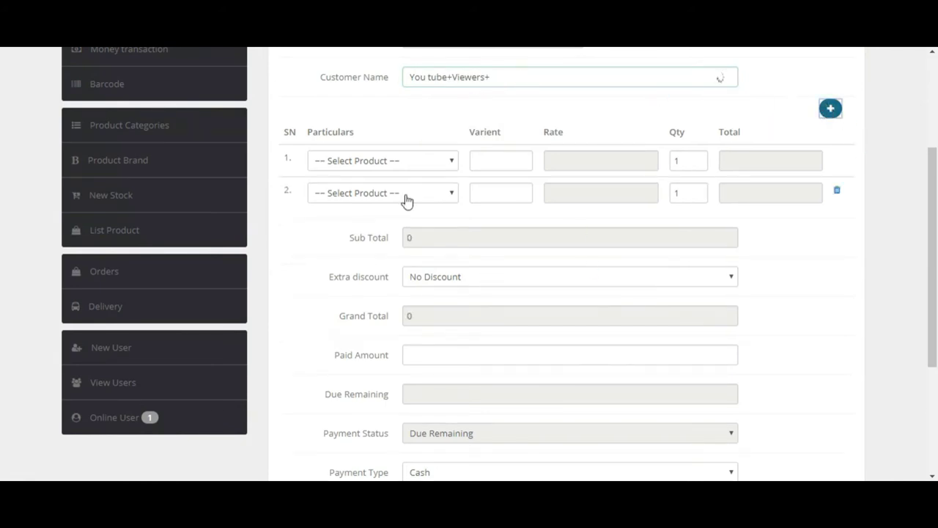
pyautogui.click(389, 161)
pyautogui.click(363, 217)
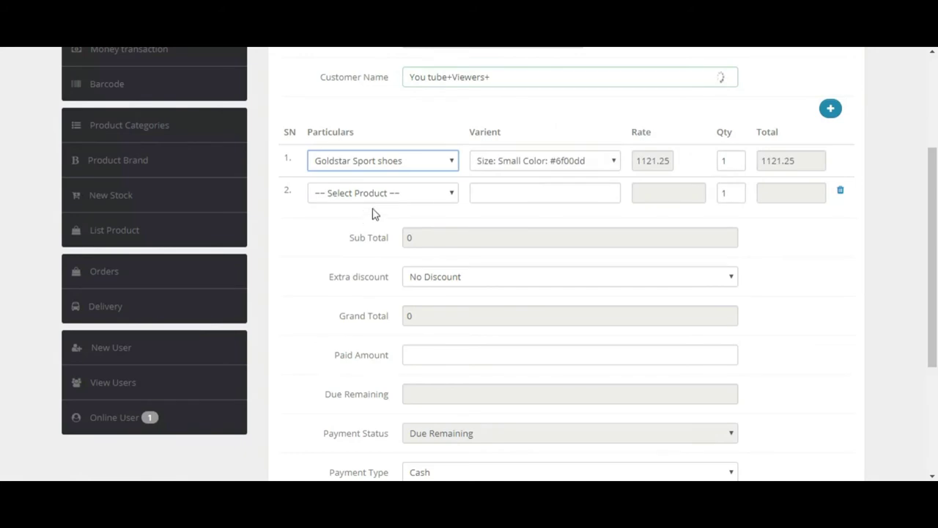
pyautogui.click(594, 165)
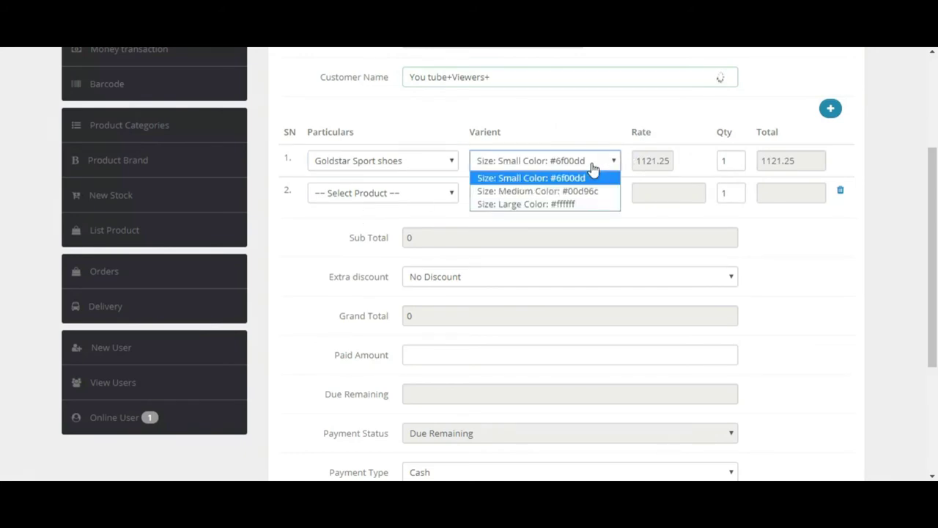
pyautogui.click(551, 192)
pyautogui.click(736, 157)
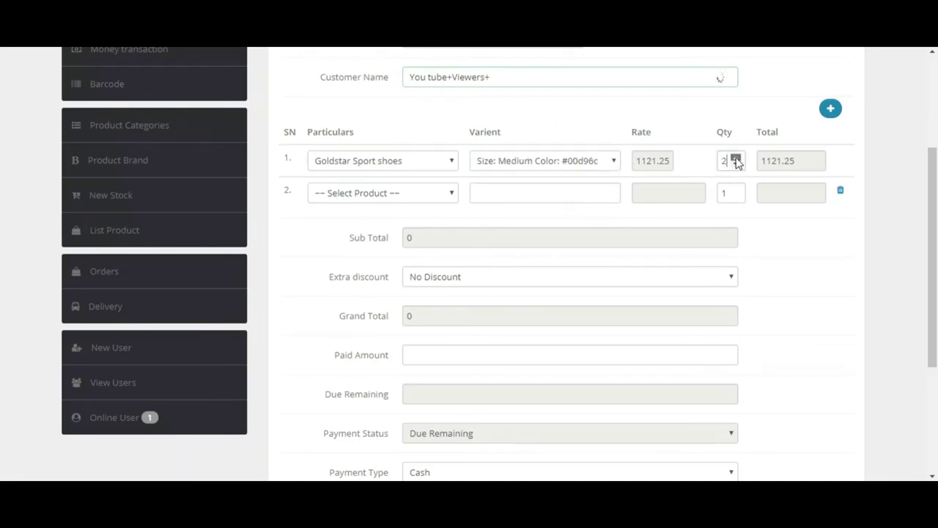
# Step: Set line 2 to Goldstar Sport shoes, Large variant, quantity 2
pyautogui.click(414, 200)
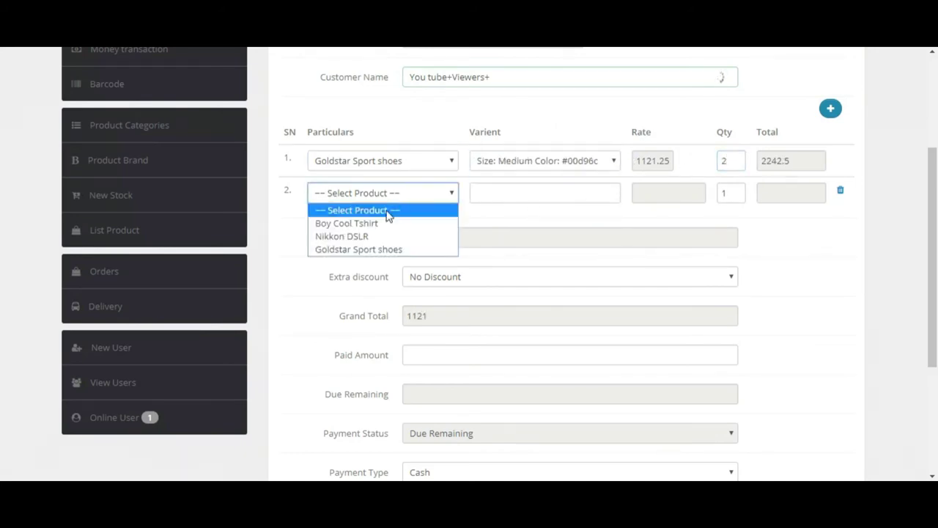
pyautogui.click(370, 250)
pyautogui.click(542, 201)
pyautogui.click(533, 224)
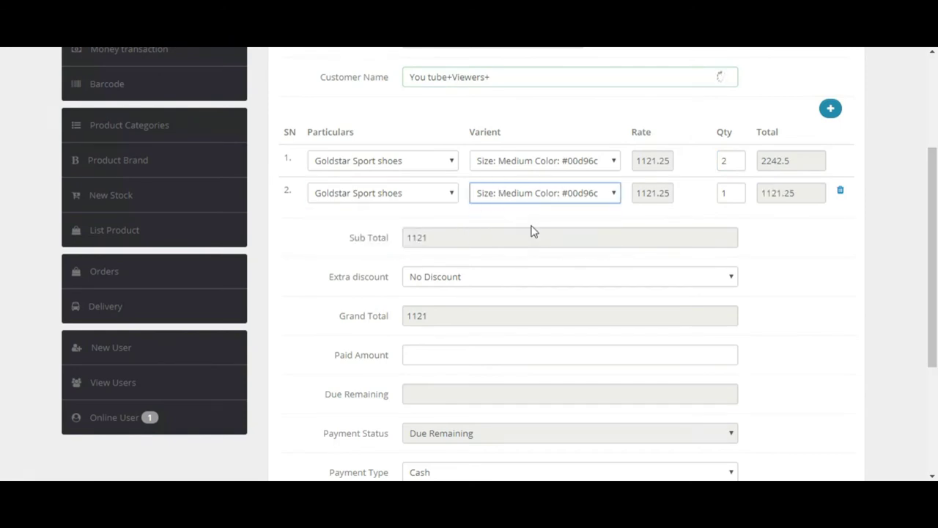
pyautogui.click(548, 205)
pyautogui.click(514, 234)
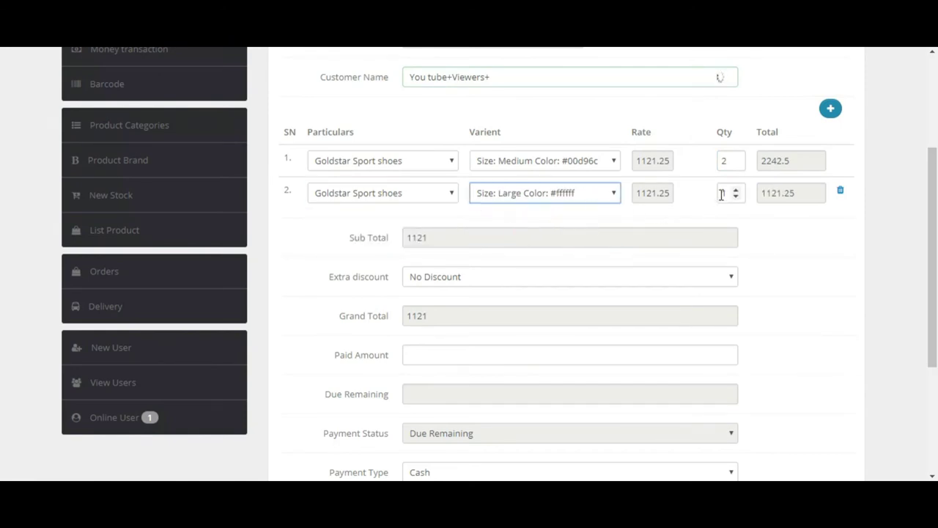
pyautogui.click(735, 190)
# Step: Apply a 10% extra discount, bringing the grand total to 4037
pyautogui.click(506, 277)
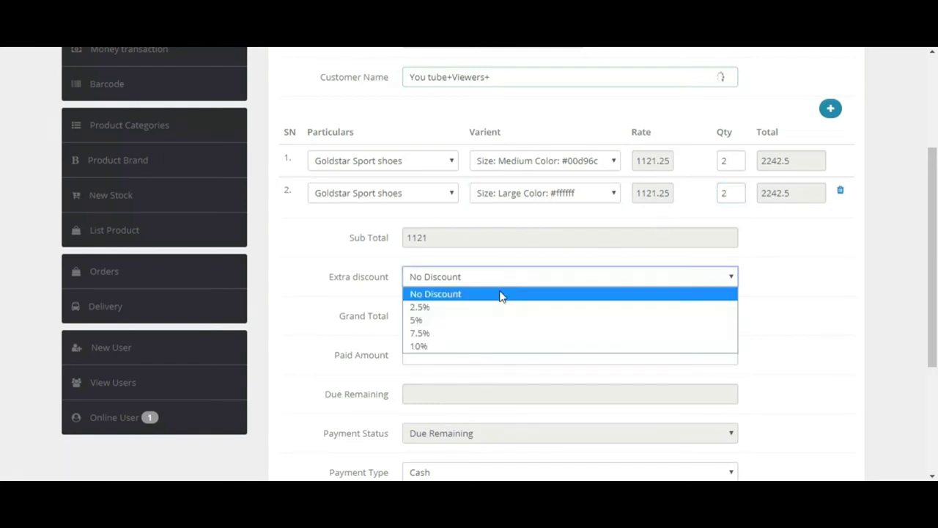
pyautogui.click(480, 345)
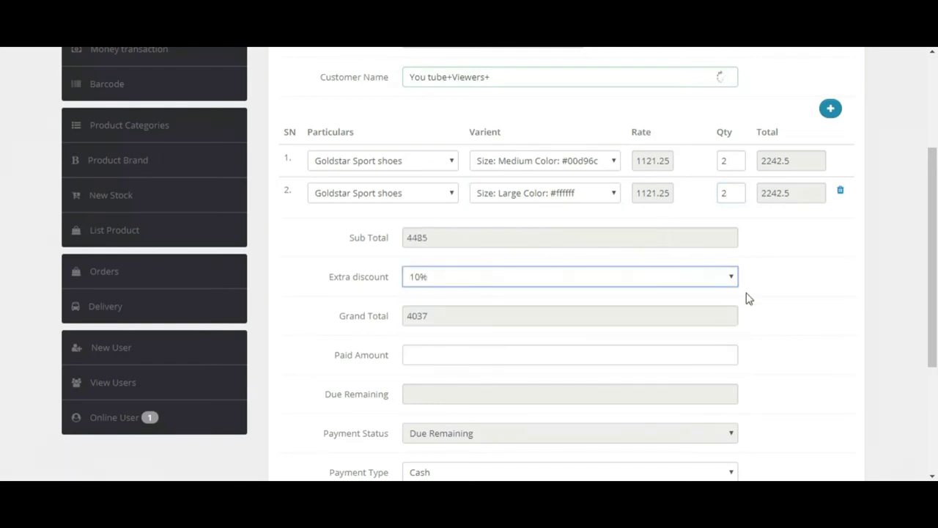
pyautogui.moveTo(934, 266); pyautogui.dragTo(935, 311)
# Step: Enter 3500 paid (537 due), tick delivery to customer, and submit the order as Quee-3
pyautogui.click(421, 264)
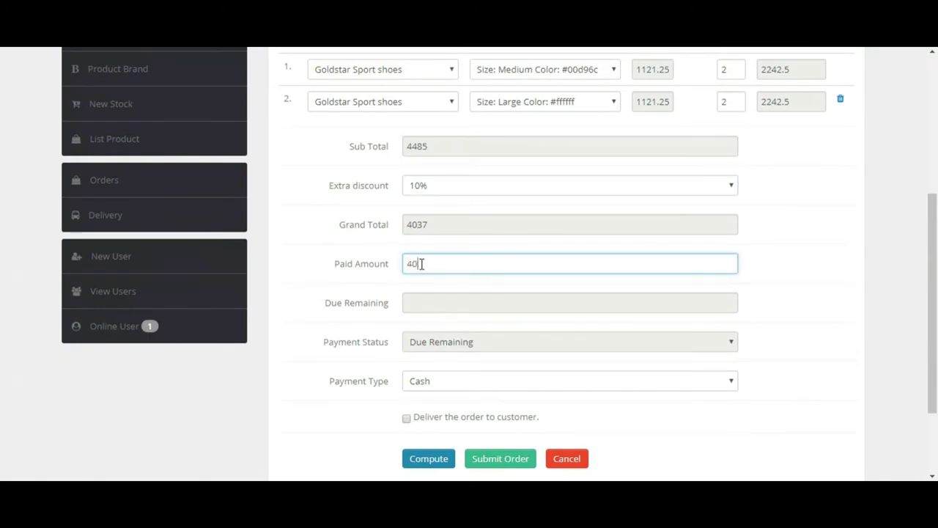
pyautogui.write('3500')
pyautogui.press('Tab')
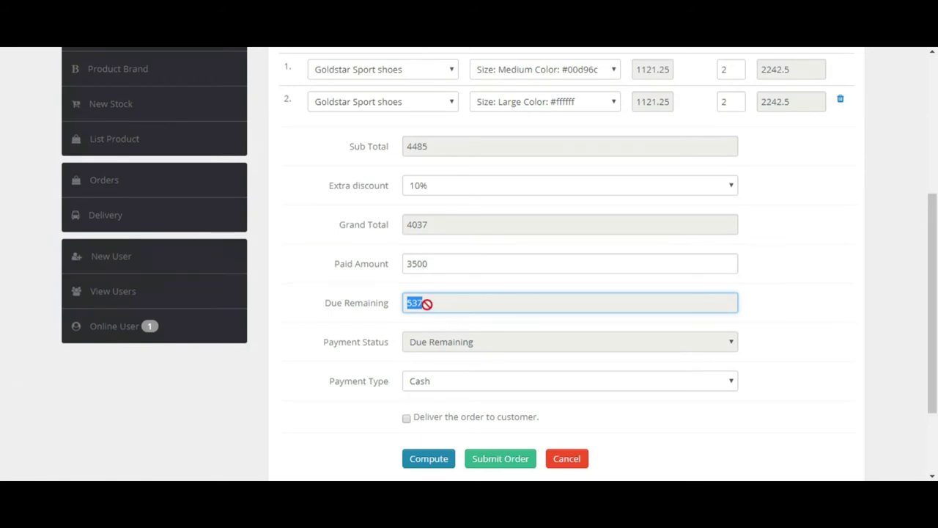
pyautogui.click(405, 419)
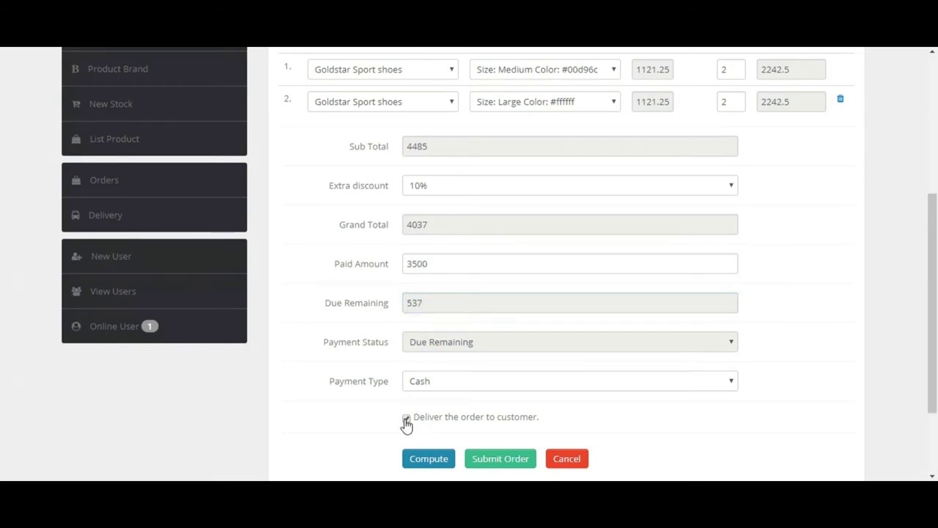
pyautogui.click(502, 462)
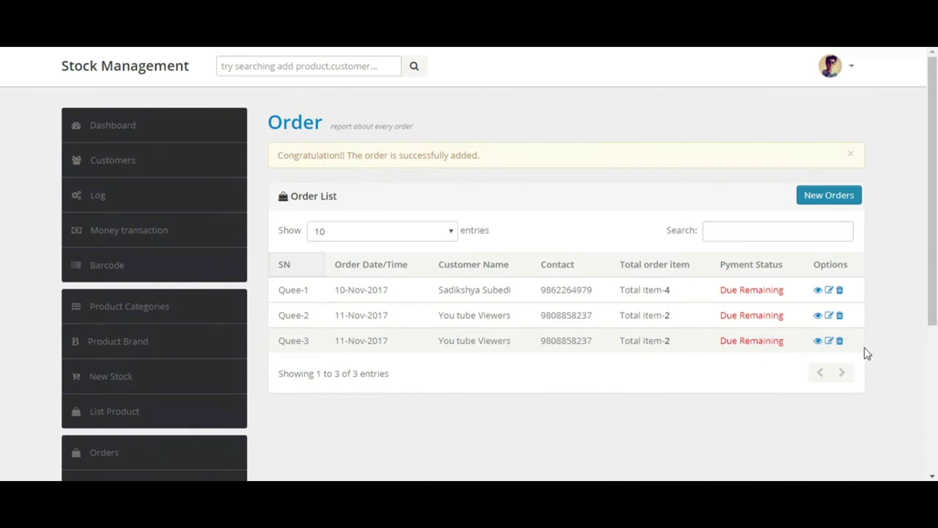
pyautogui.click(815, 342)
pyautogui.moveTo(934, 231); pyautogui.dragTo(936, 268)
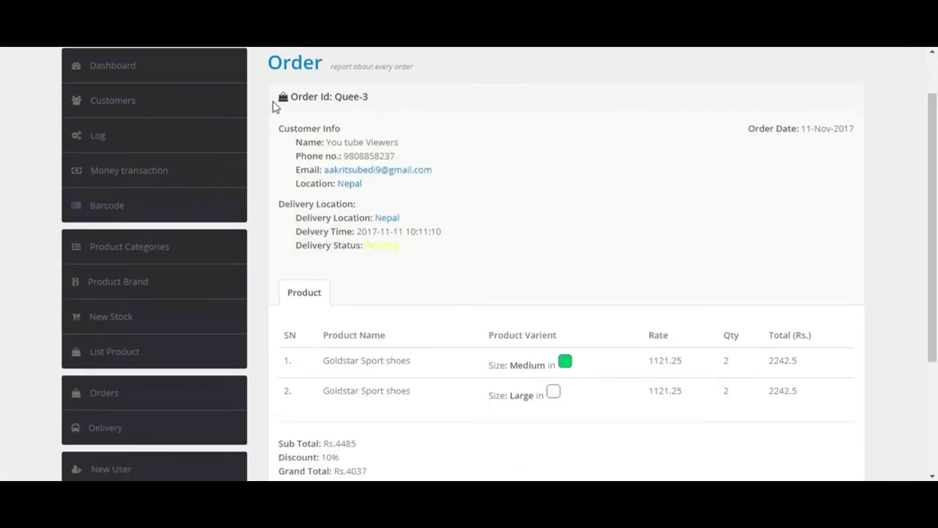
pyautogui.moveTo(285, 126); pyautogui.dragTo(400, 183)
pyautogui.click(442, 197)
pyautogui.moveTo(274, 208); pyautogui.dragTo(452, 266)
pyautogui.click(420, 292)
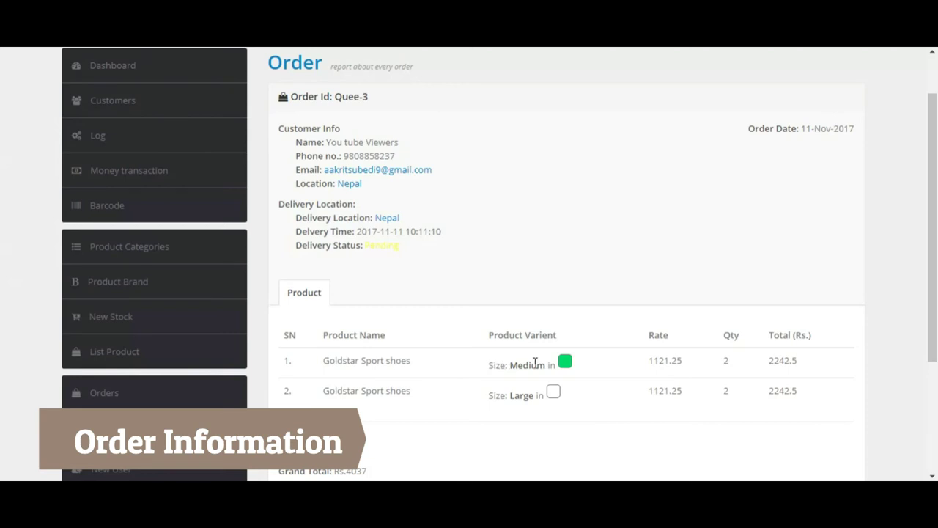
pyautogui.moveTo(933, 336); pyautogui.dragTo(933, 417)
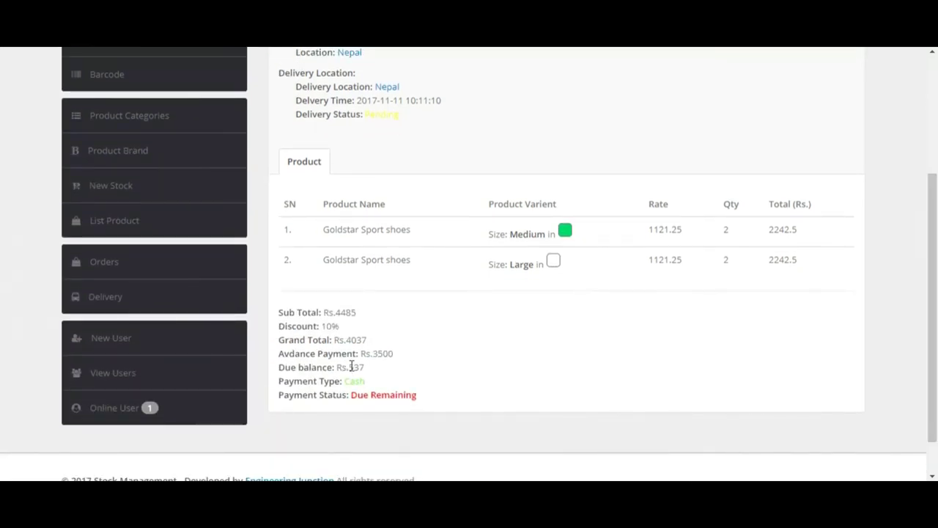
pyautogui.doubleClick(363, 394)
pyautogui.click(360, 385)
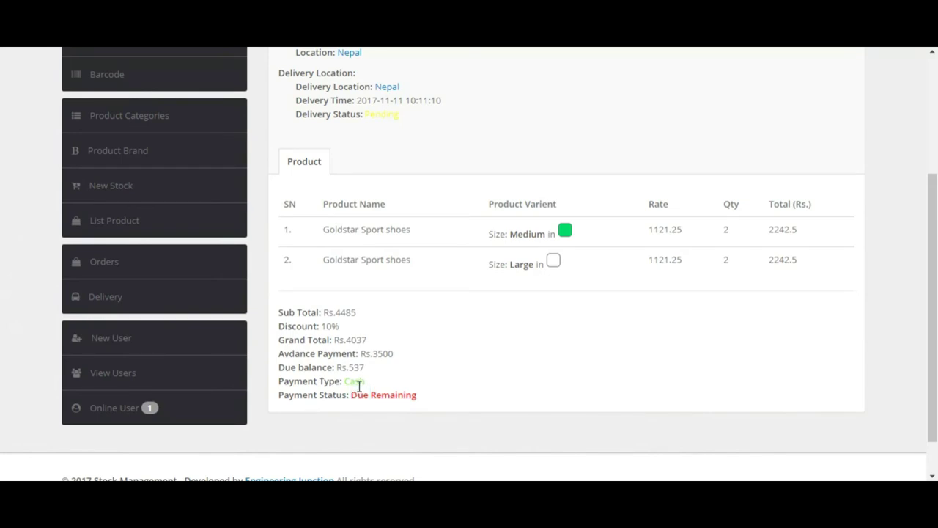
pyautogui.doubleClick(359, 382)
pyautogui.click(380, 367)
pyautogui.doubleClick(381, 356)
pyautogui.scroll(3, 928, 345)
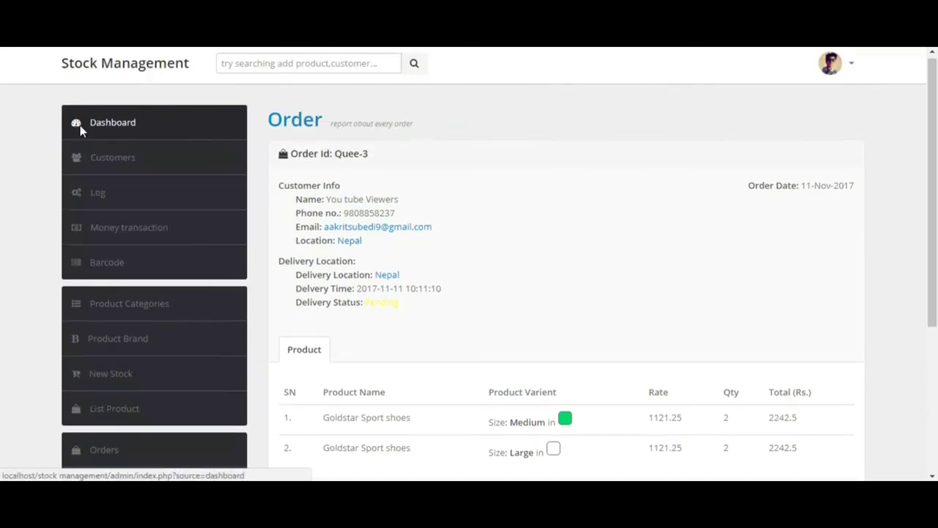
# Step: Open the Dashboard's sale summary and inspect the items of order Quee-3
pyautogui.click(81, 131)
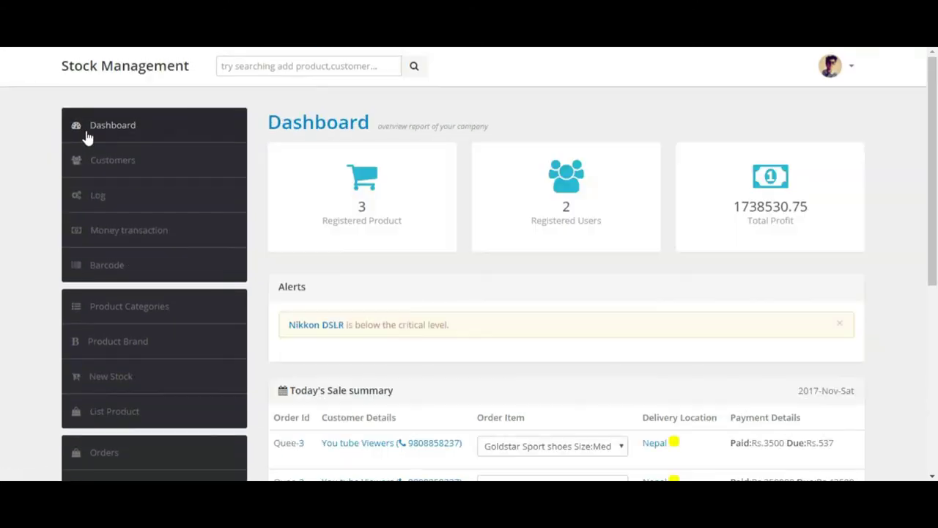
pyautogui.scroll(-2, 803, 113)
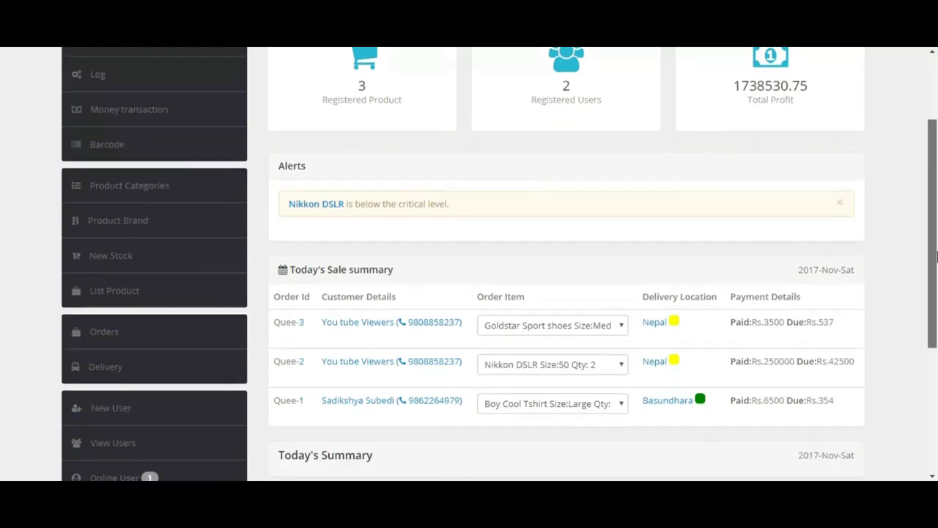
pyautogui.scroll(2, 826, 70)
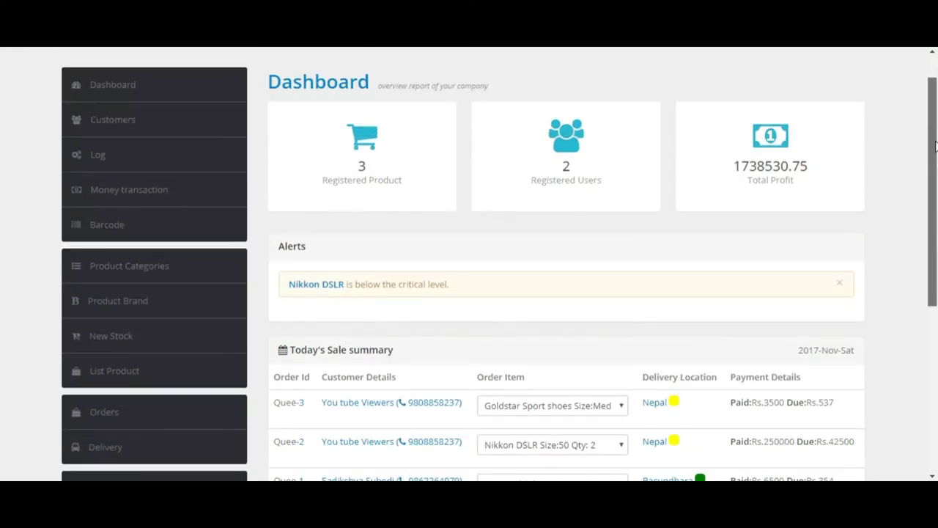
pyautogui.scroll(-4, 280, 245)
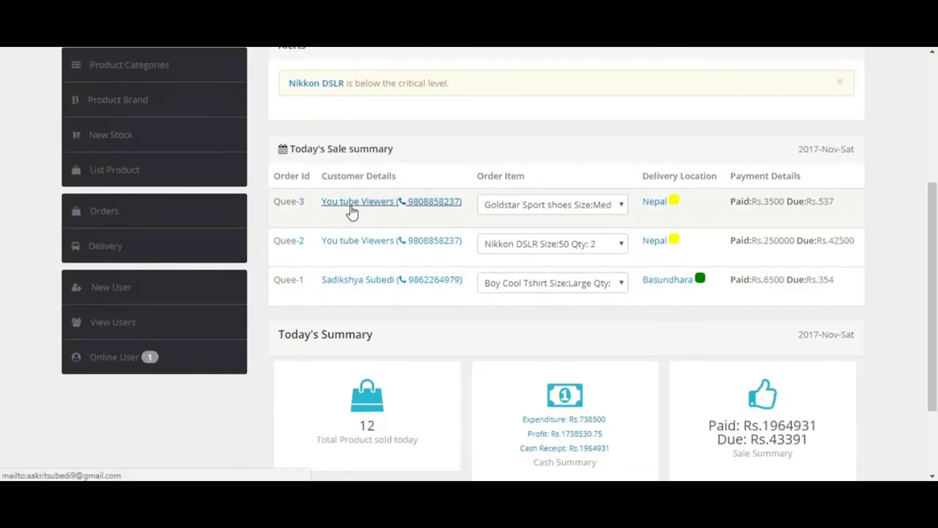
pyautogui.click(494, 216)
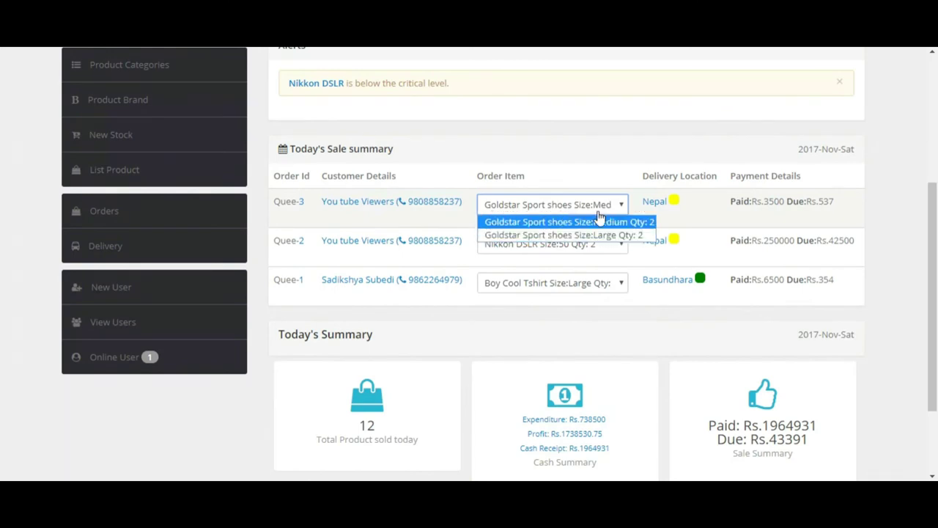
pyautogui.click(678, 208)
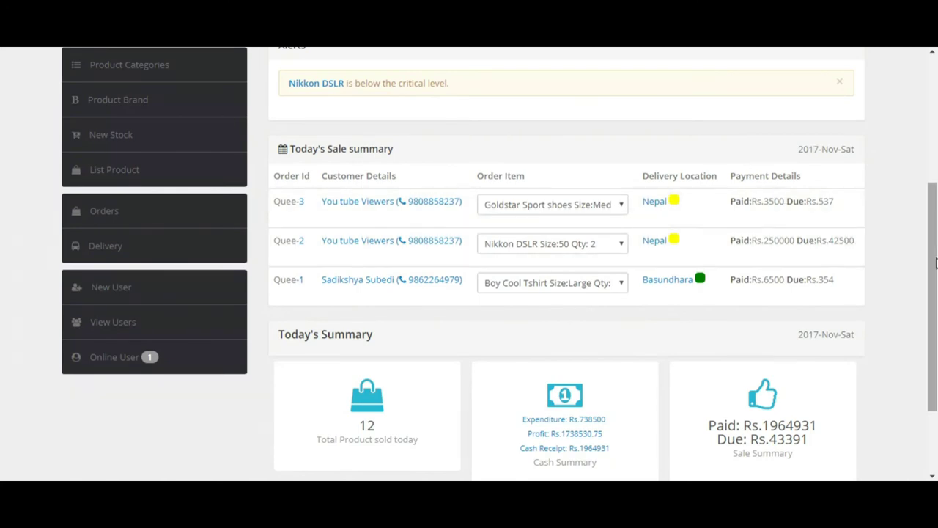
# Step: Inspect order Quee-1's items, then return to the Order List of Quee-1 to Quee-3
pyautogui.scroll(-3, 762, 301)
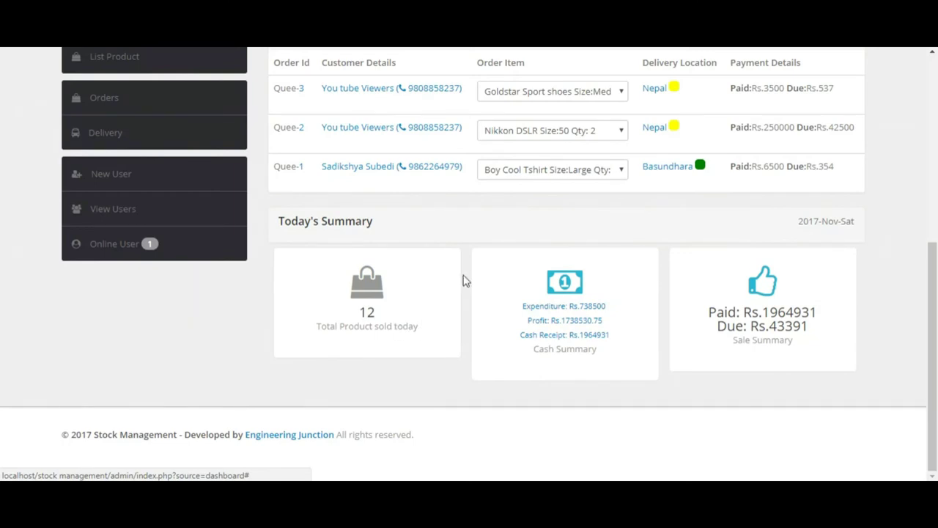
pyautogui.click(597, 172)
pyautogui.click(935, 345)
pyautogui.moveTo(934, 344); pyautogui.dragTo(936, 162)
pyautogui.click(271, 66)
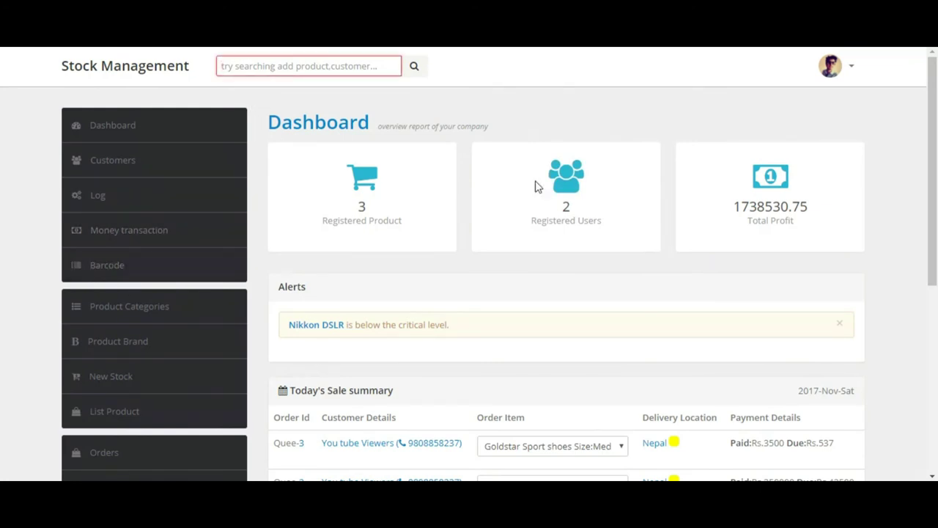
pyautogui.moveTo(929, 207); pyautogui.dragTo(936, 283)
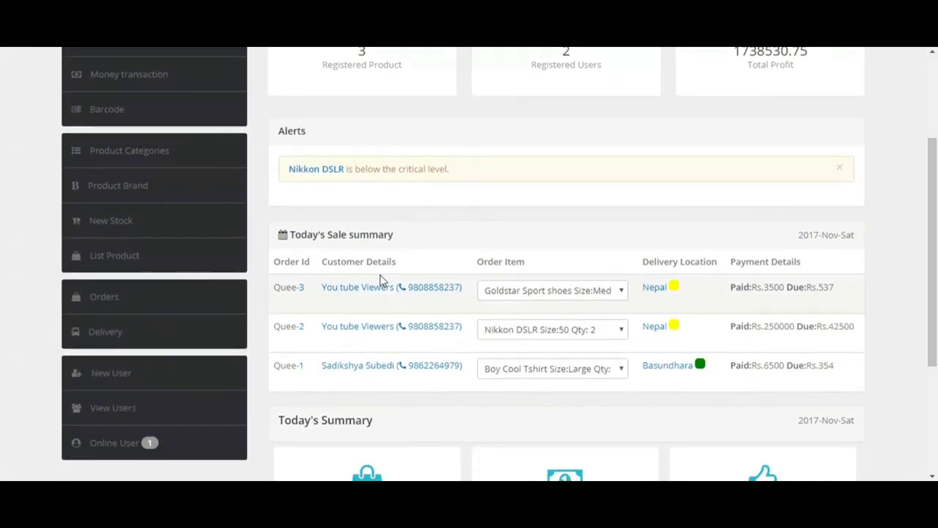
pyautogui.click(124, 305)
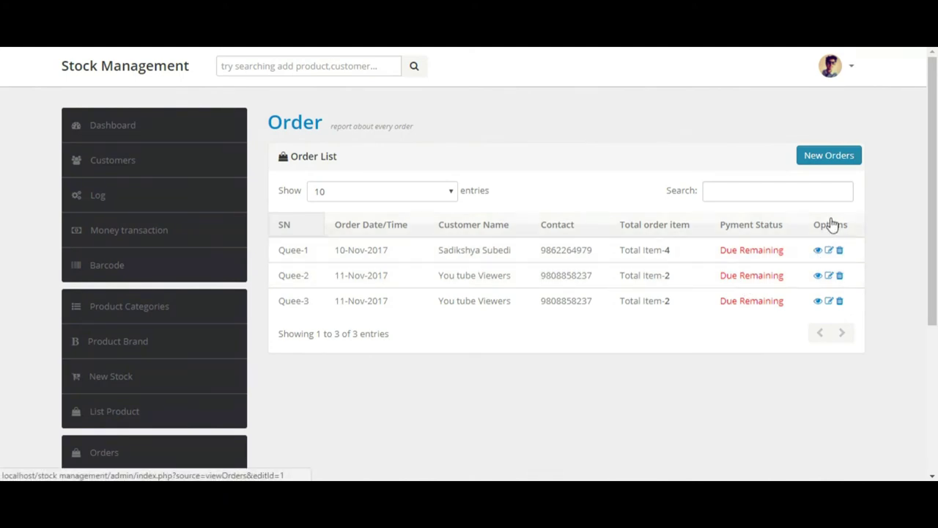
# Step: Open the delivery list and view order Quee-3's details
pyautogui.click(800, 192)
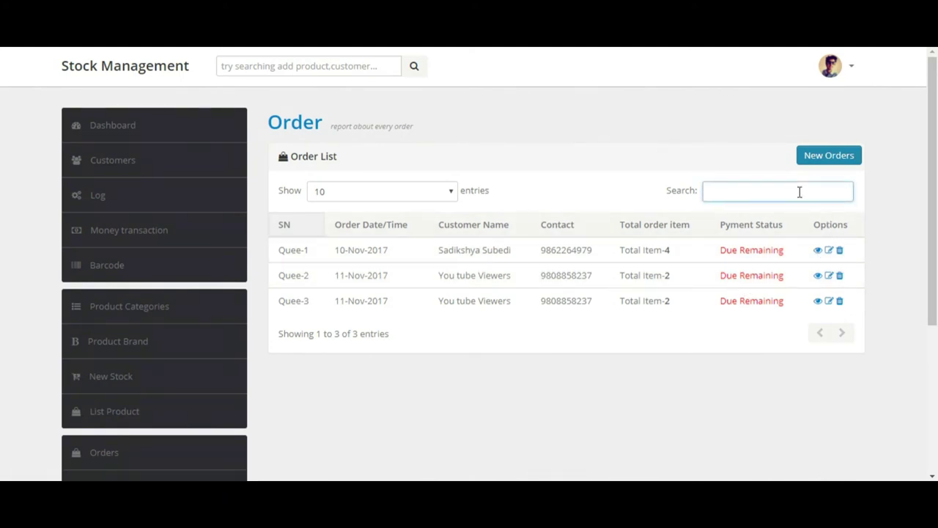
pyautogui.scroll(-3, 496, 356)
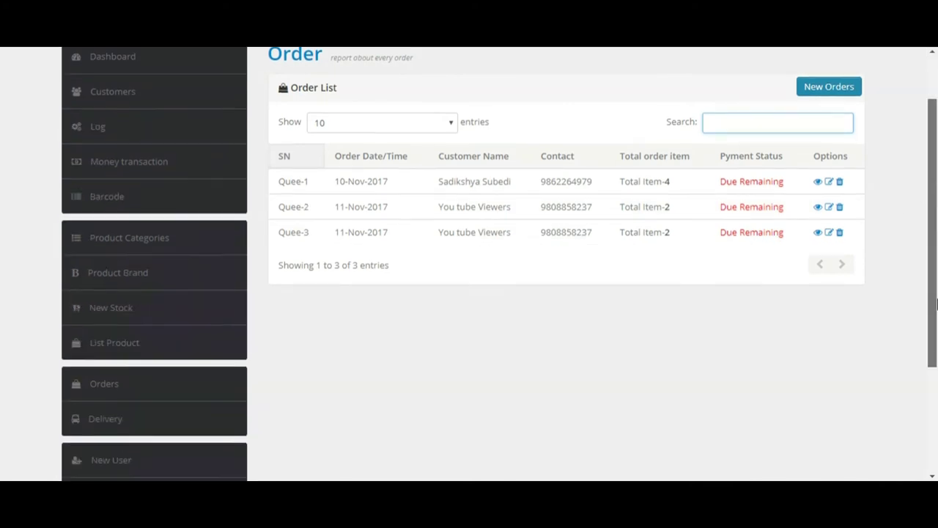
pyautogui.click(115, 335)
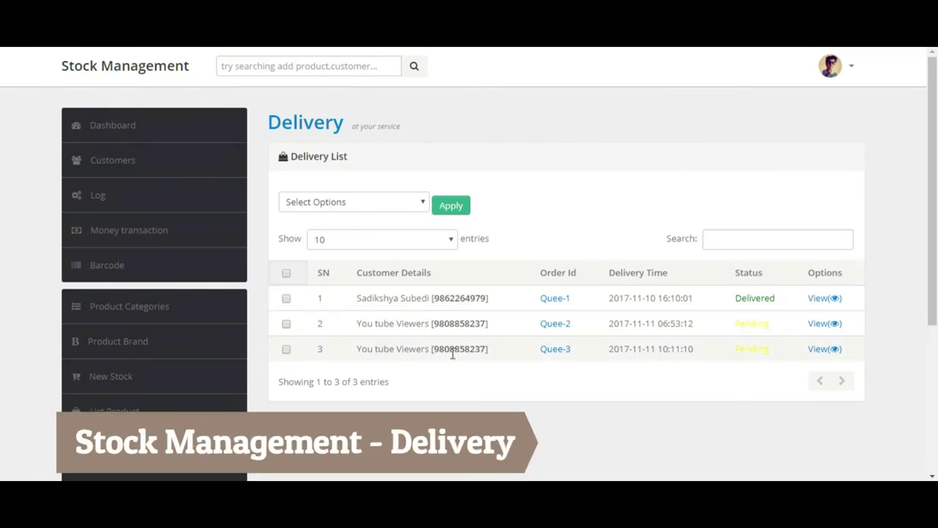
pyautogui.click(562, 354)
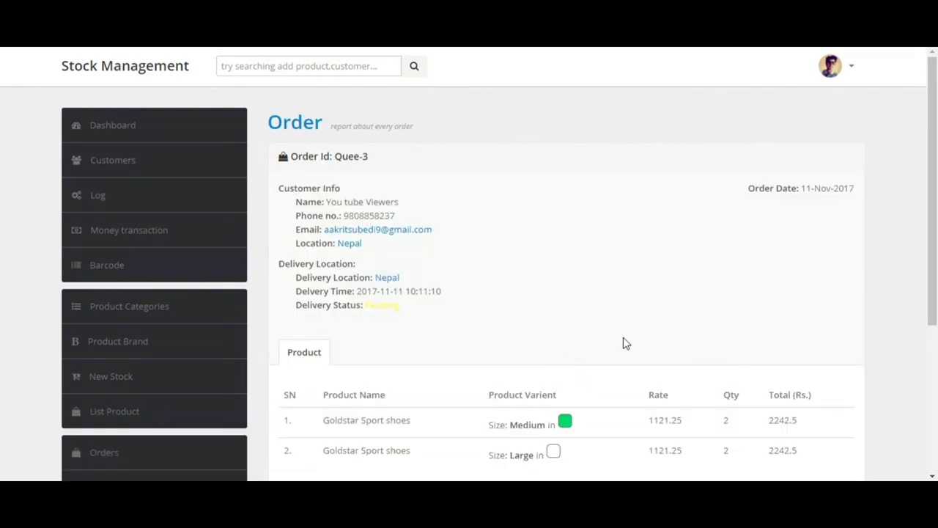
pyautogui.moveTo(936, 213)
pyautogui.mouseDown()
pyautogui.moveTo(936, 330)
pyautogui.moveTo(936, 212)
pyautogui.mouseUp()
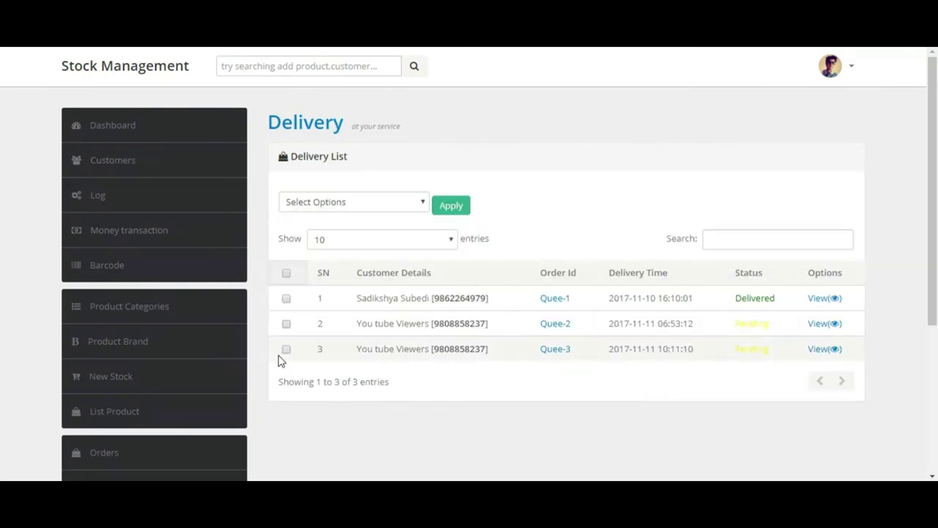
# Step: Set Quee-3's delivery status to Delivered, then open the Add User form
pyautogui.click(392, 202)
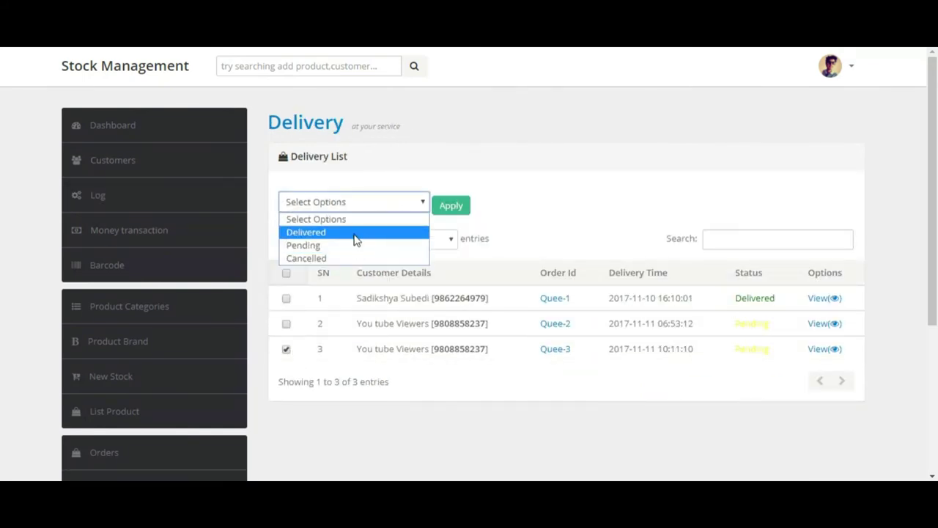
pyautogui.click(358, 232)
pyautogui.click(451, 211)
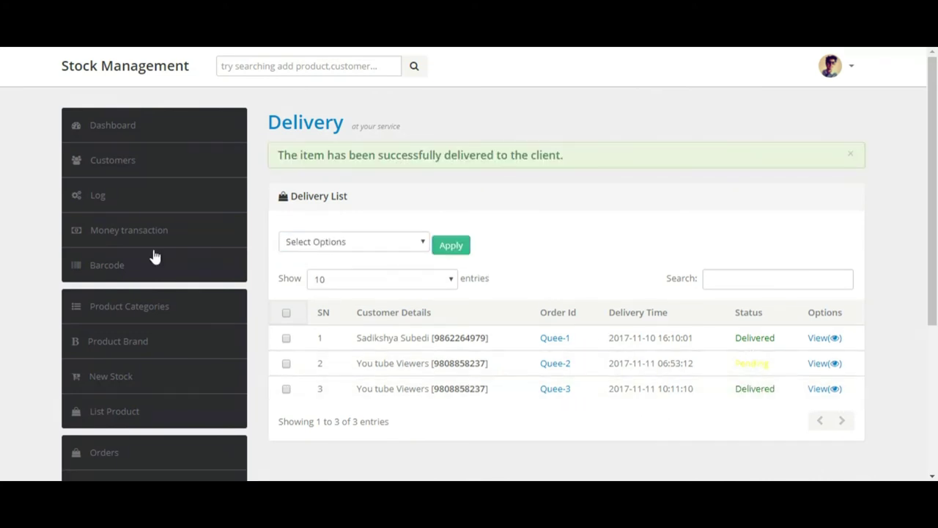
pyautogui.click(127, 128)
pyautogui.moveTo(934, 226); pyautogui.dragTo(935, 323)
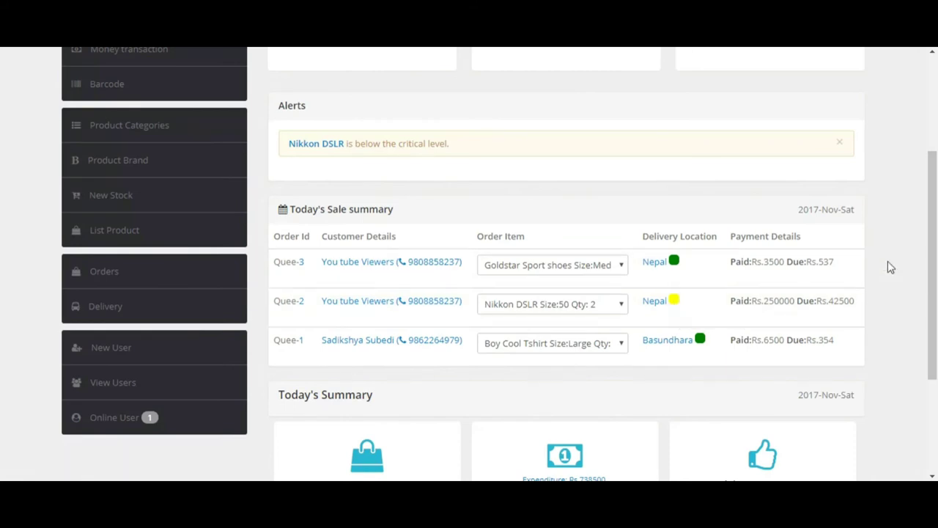
pyautogui.moveTo(934, 270); pyautogui.dragTo(934, 276)
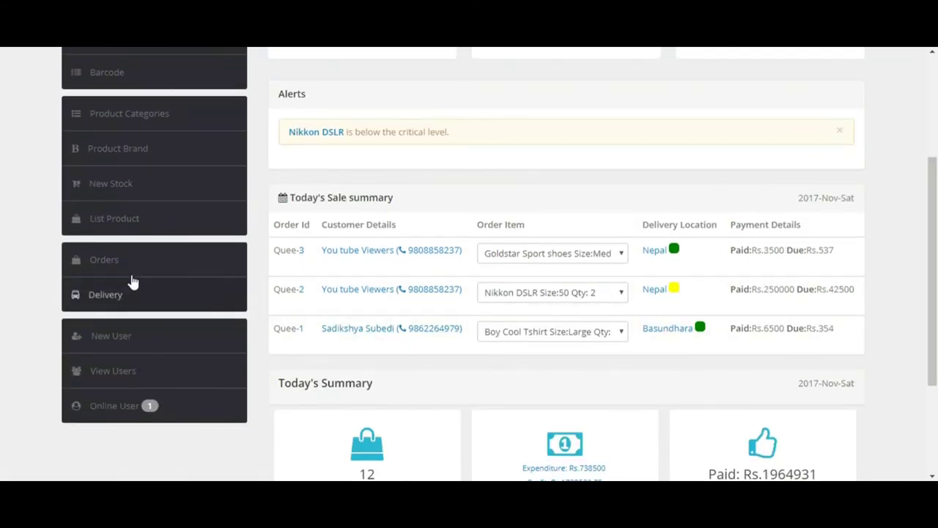
pyautogui.click(116, 336)
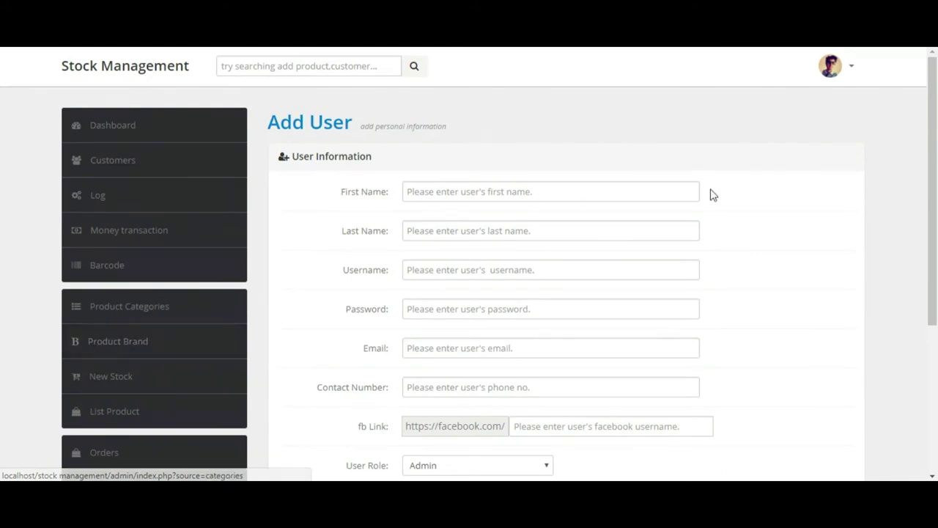
# Step: Scroll through the blank Add User form and check the roles, leaving Admin selected
pyautogui.scroll(-2, 914, 158)
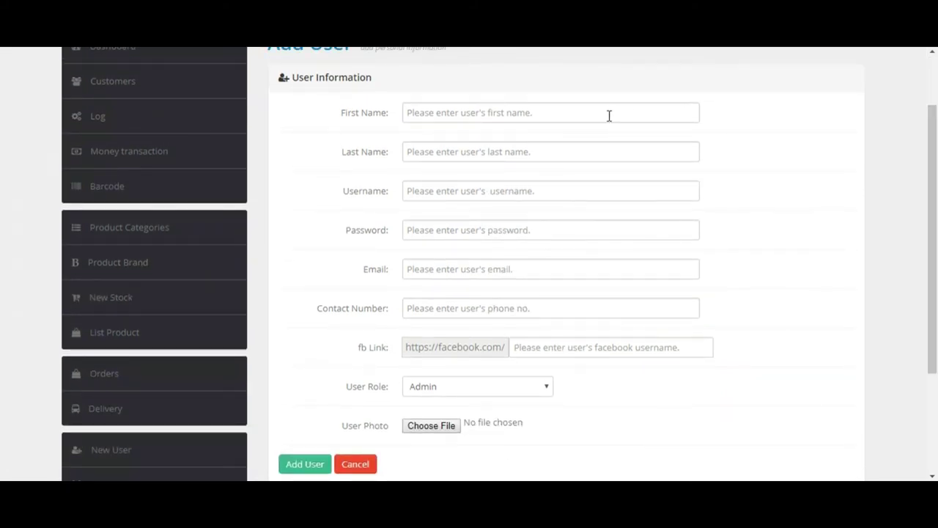
pyautogui.scroll(-2, 933, 154)
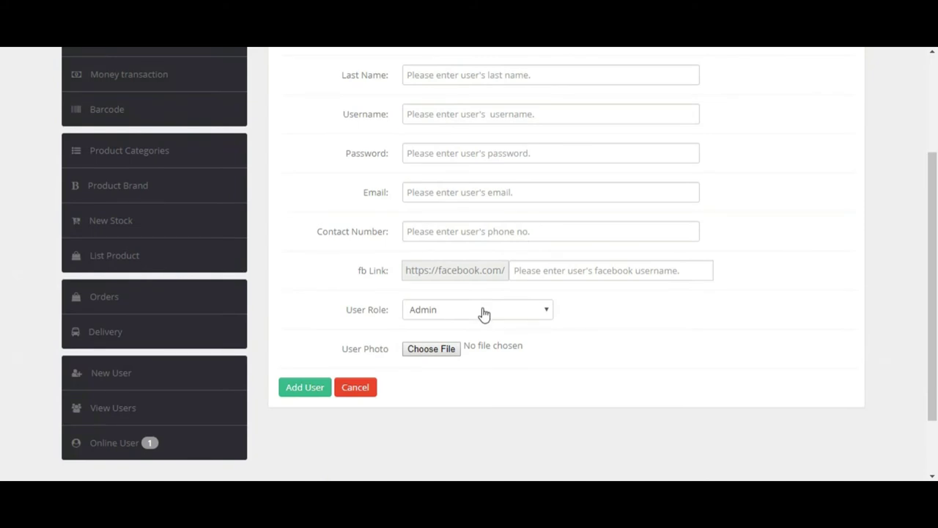
pyautogui.scroll(1, 928, 223)
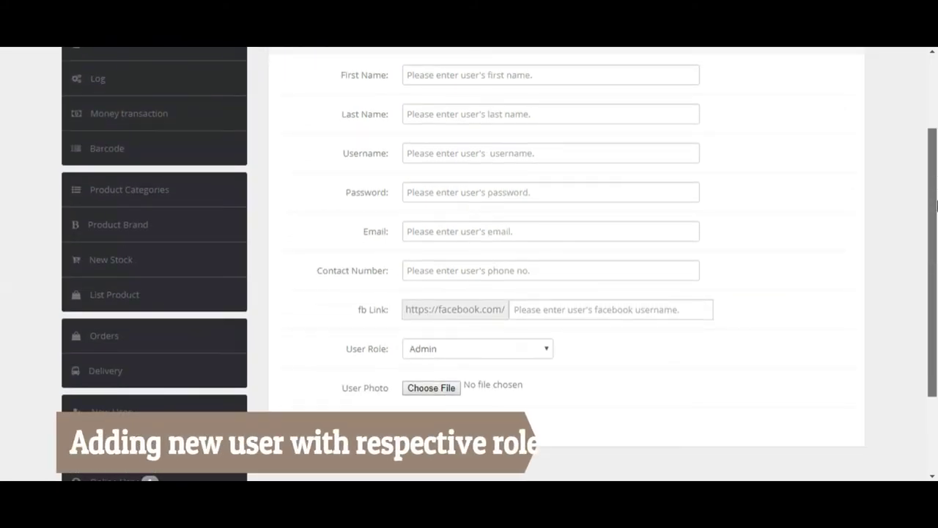
pyautogui.scroll(-2, 935, 207)
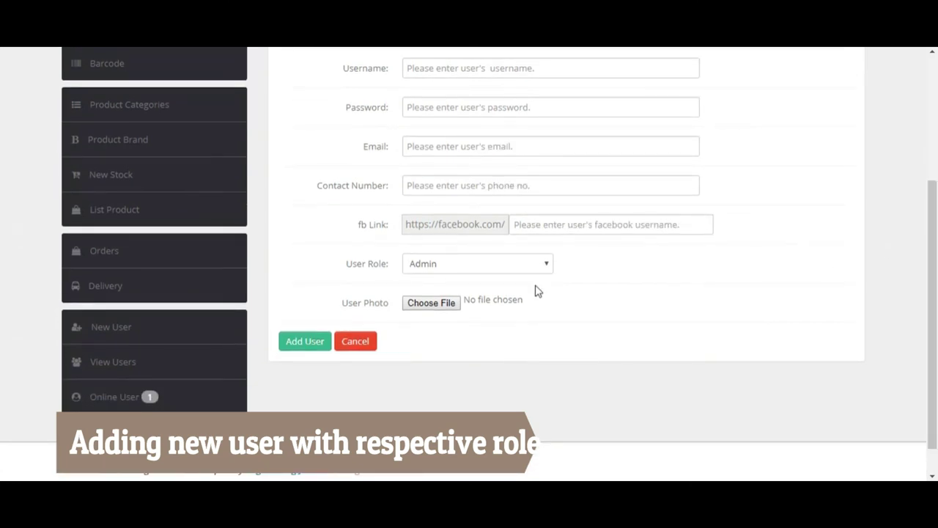
pyautogui.click(447, 267)
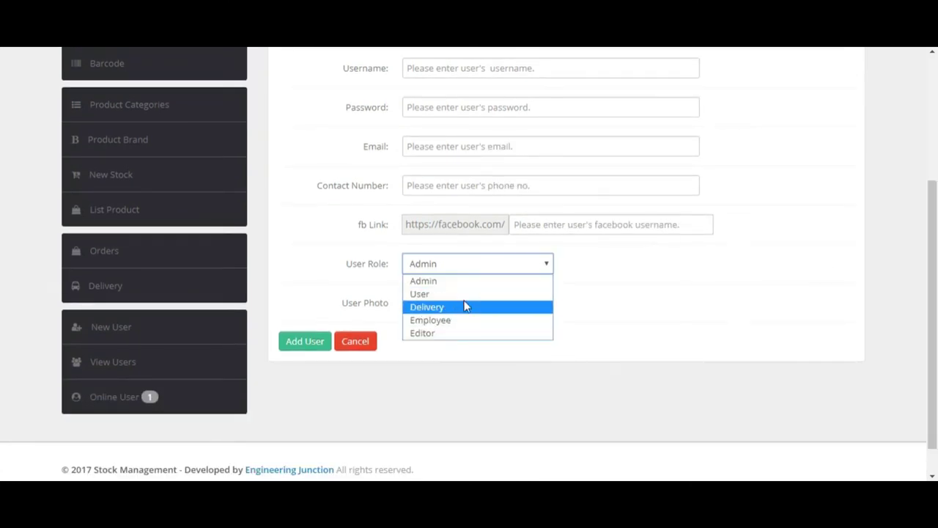
pyautogui.click(464, 283)
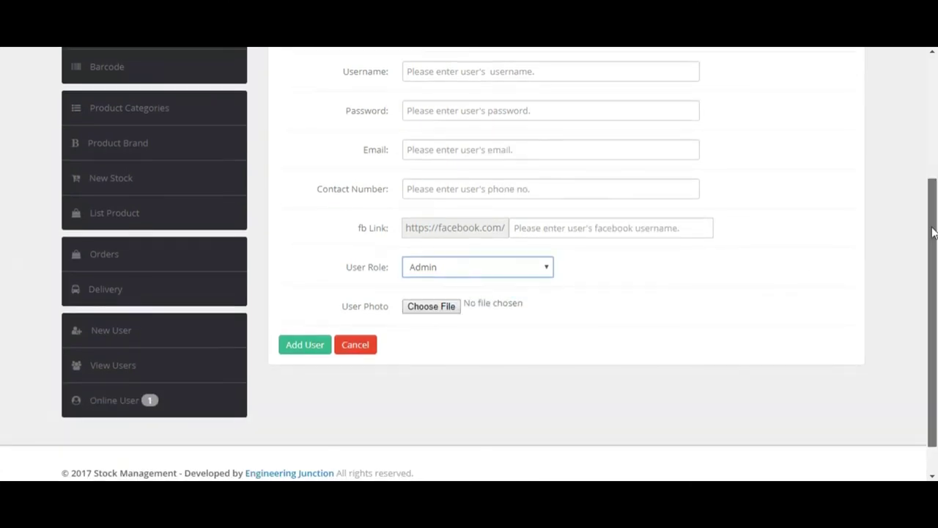
pyautogui.scroll(5, 893, 169)
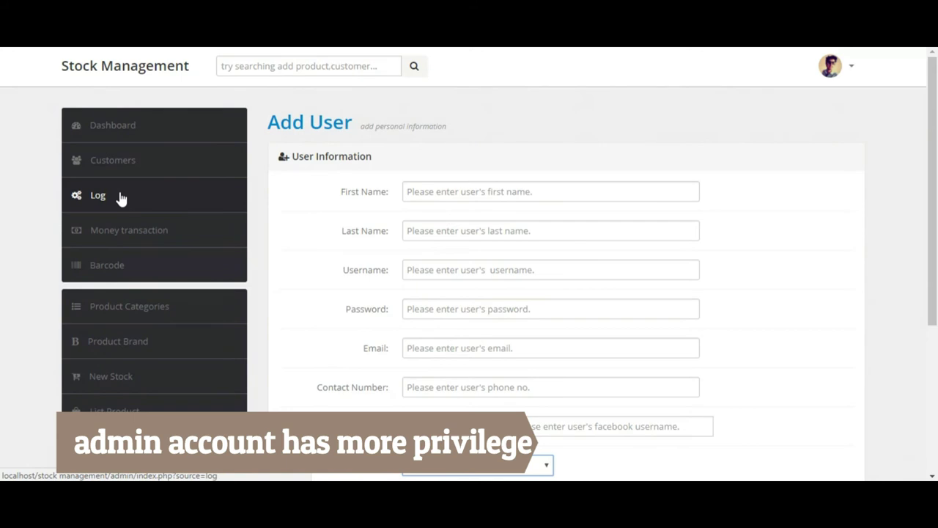
# Step: Return to the Dashboard and log out of the admin account
pyautogui.click(117, 127)
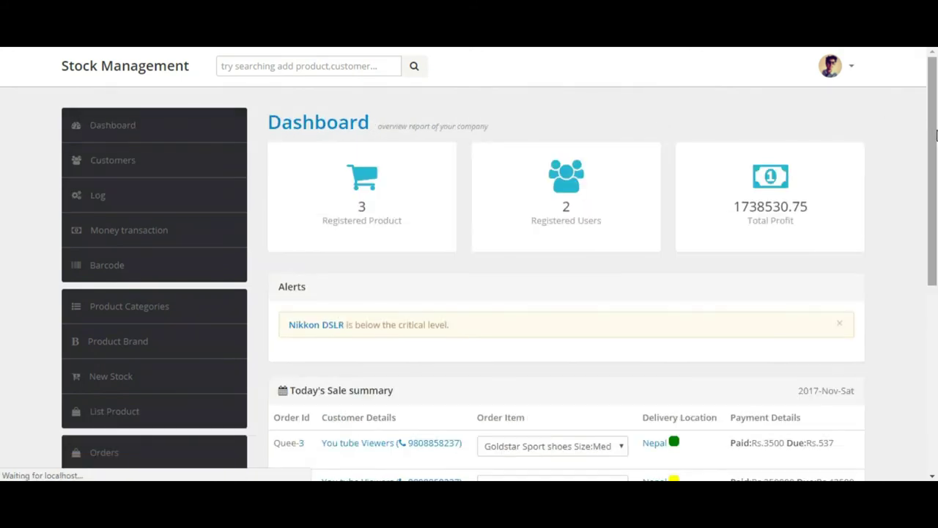
pyautogui.moveTo(935, 135); pyautogui.dragTo(900, 80)
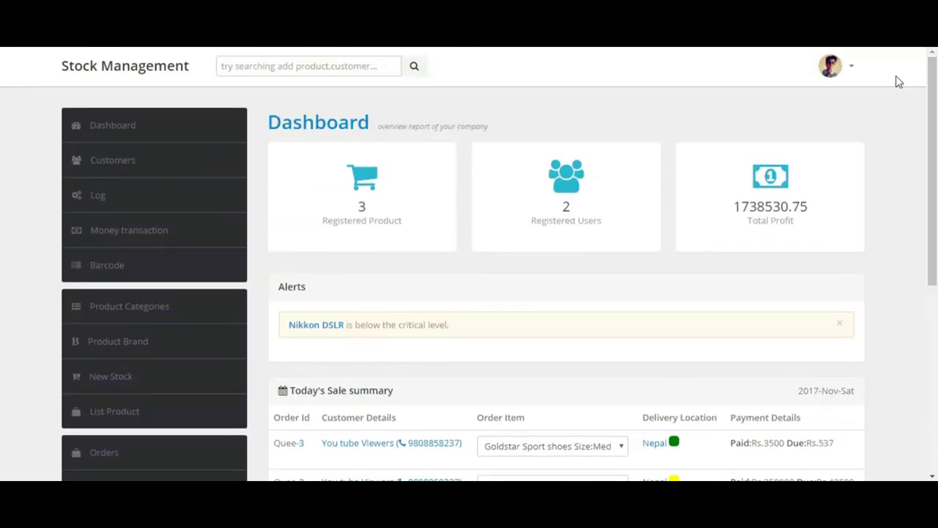
pyautogui.click(849, 81)
pyautogui.click(555, 274)
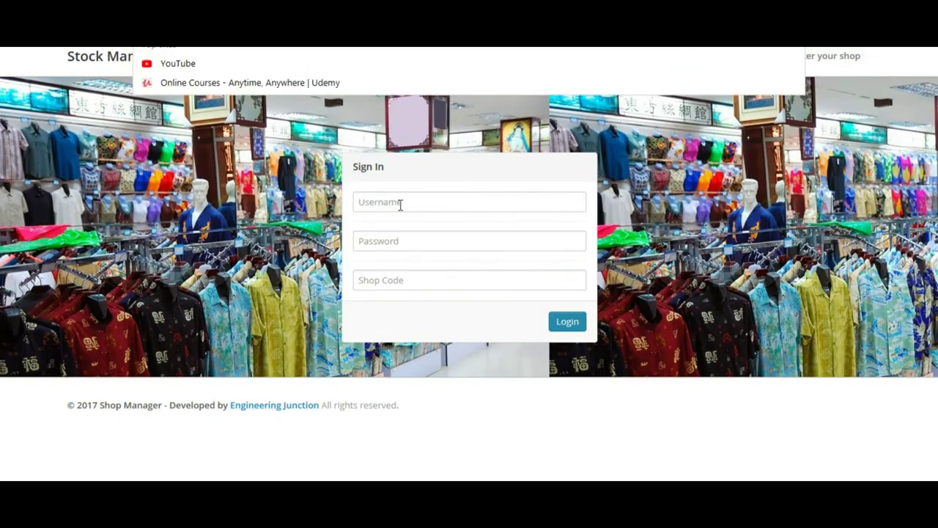
# Step: Sign in as the limited user with its username, password and shop code
pyautogui.click(400, 203)
pyautogui.write('rabindra')
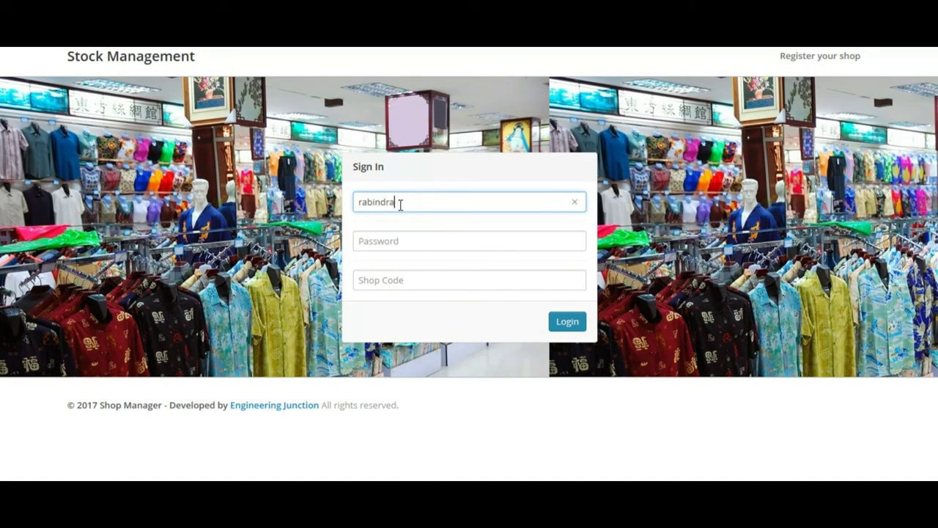
pyautogui.press('Tab')
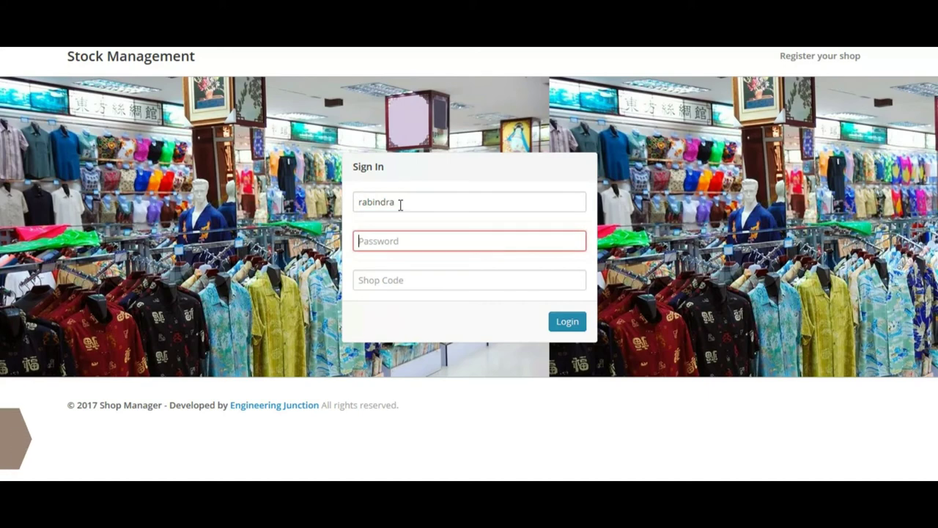
pyautogui.write('123')
pyautogui.press('Tab')
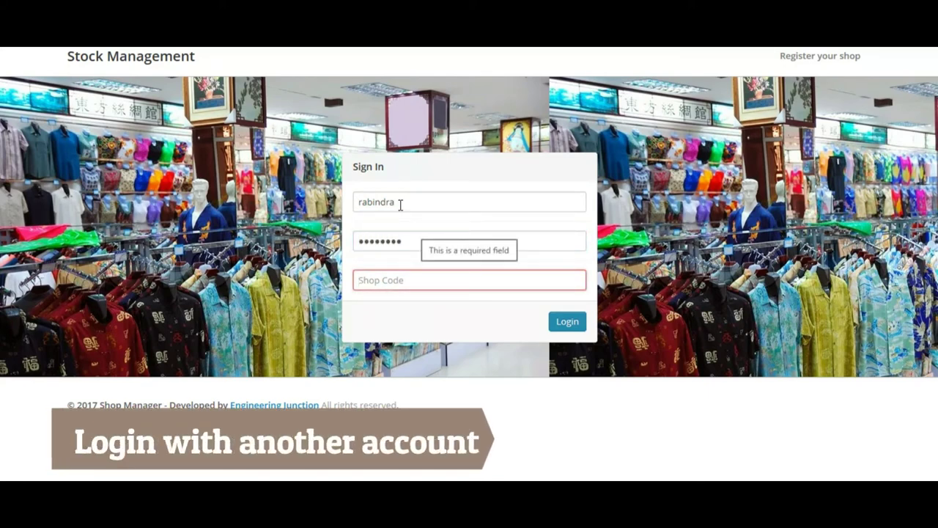
pyautogui.write('queens')
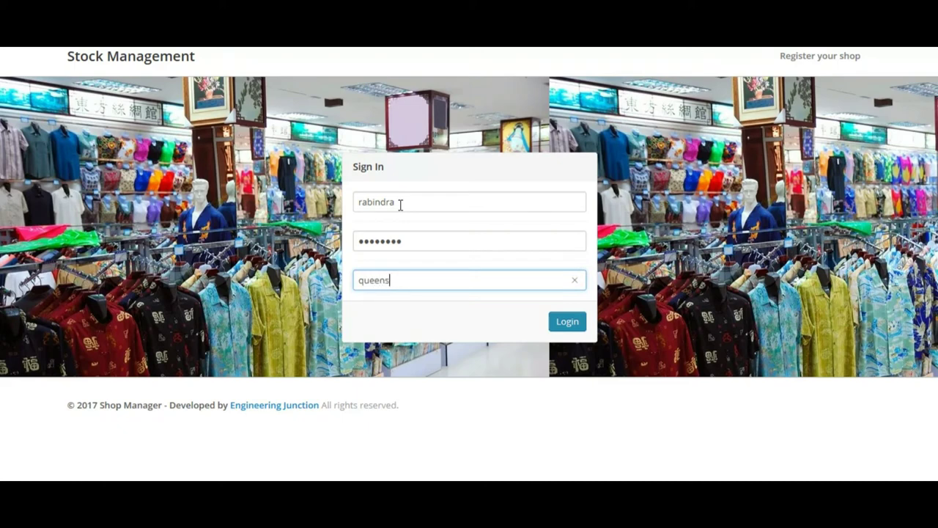
pyautogui.click(554, 325)
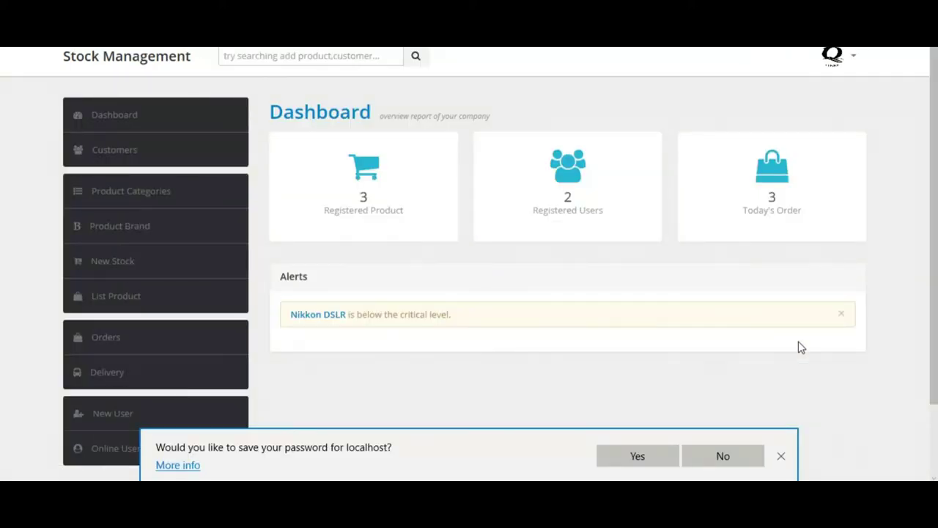
# Step: Dismiss the save-password offer and scroll through the admin dashboard's sale summary
pyautogui.click(782, 455)
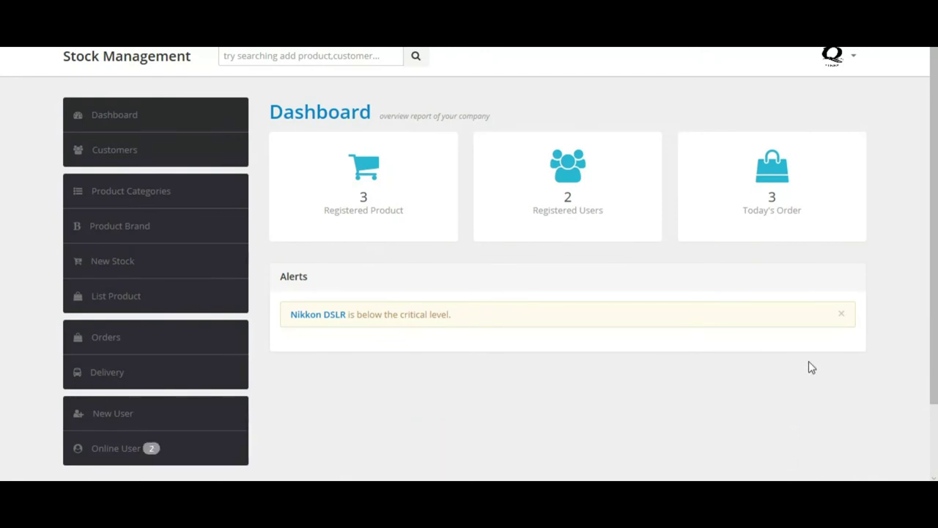
pyautogui.scroll(-1, 933, 132)
pyautogui.scroll(1, 933, 132)
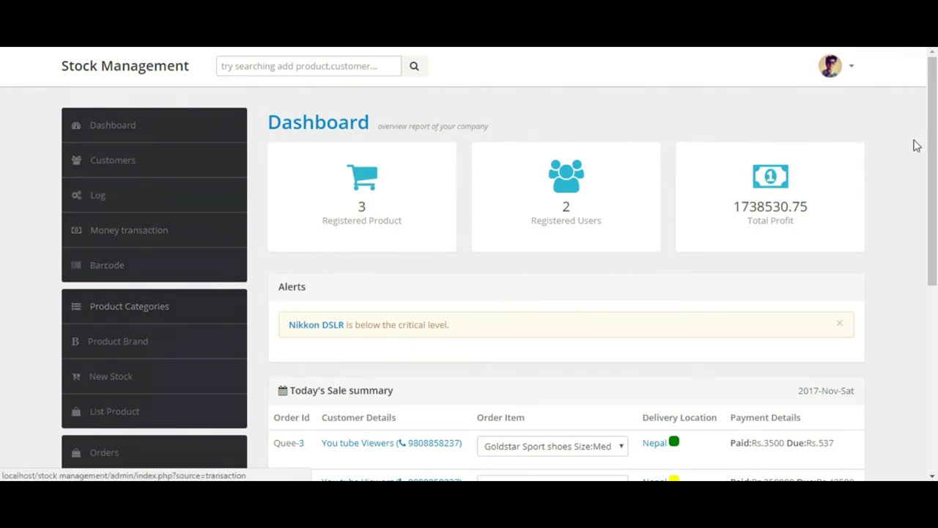
pyautogui.scroll(-3, 124, 327)
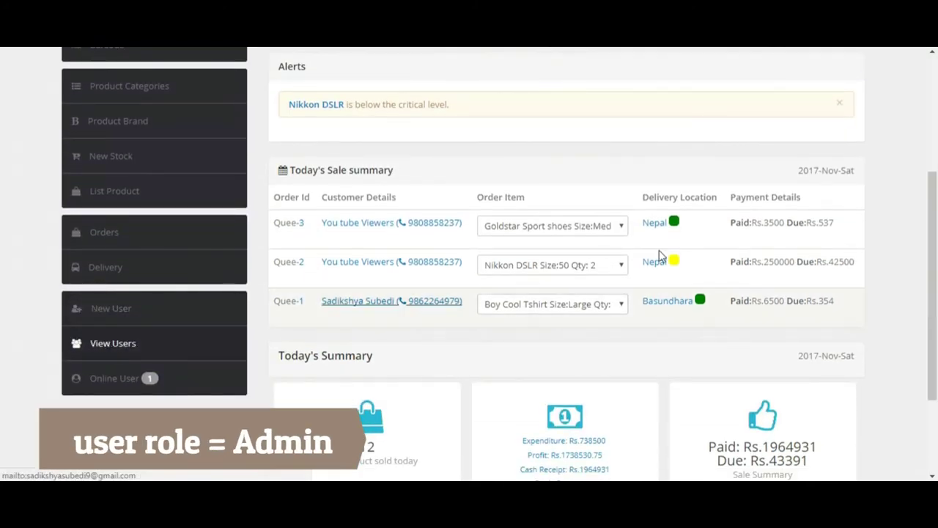
pyautogui.moveTo(932, 286); pyautogui.dragTo(932, 169)
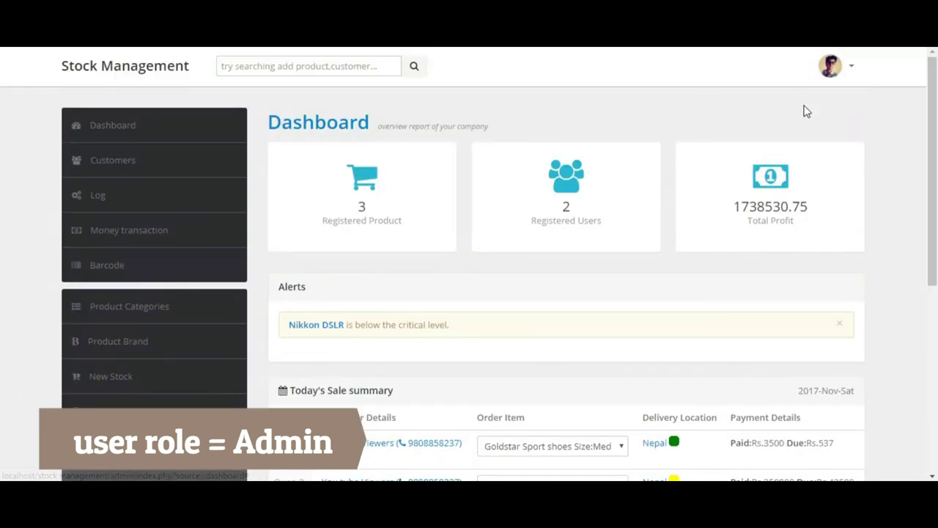
pyautogui.click(852, 73)
# Step: Open Account Settings in both sessions, viewing shop details and the password change fields
pyautogui.click(796, 107)
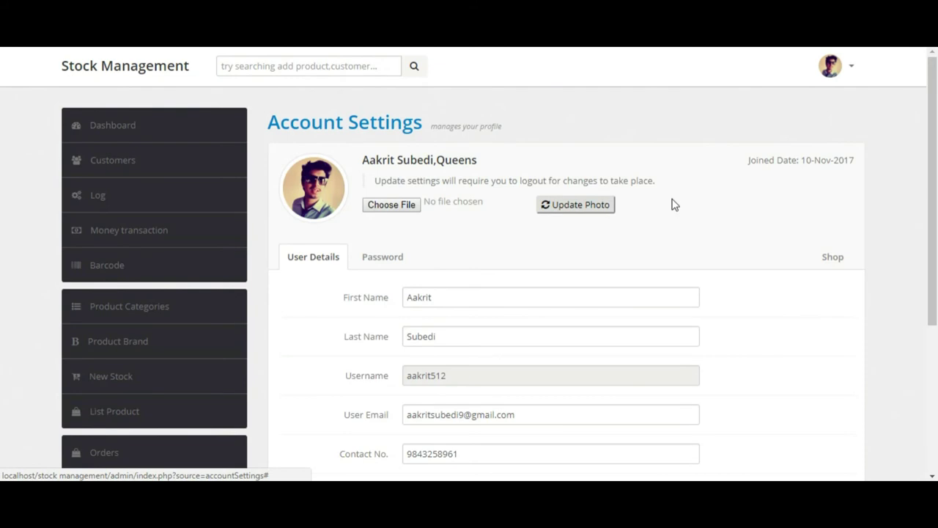
pyautogui.click(838, 262)
pyautogui.moveTo(936, 246); pyautogui.dragTo(889, 255)
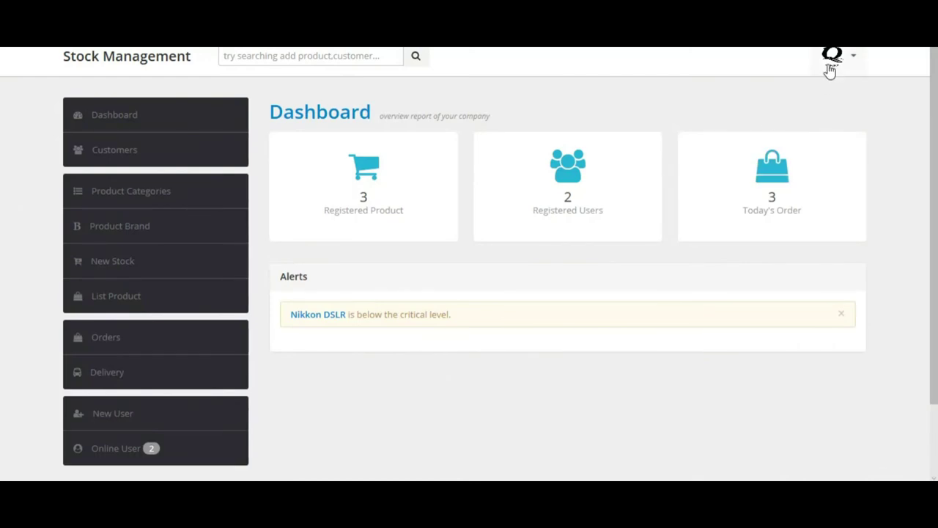
pyautogui.click(831, 60)
pyautogui.click(783, 107)
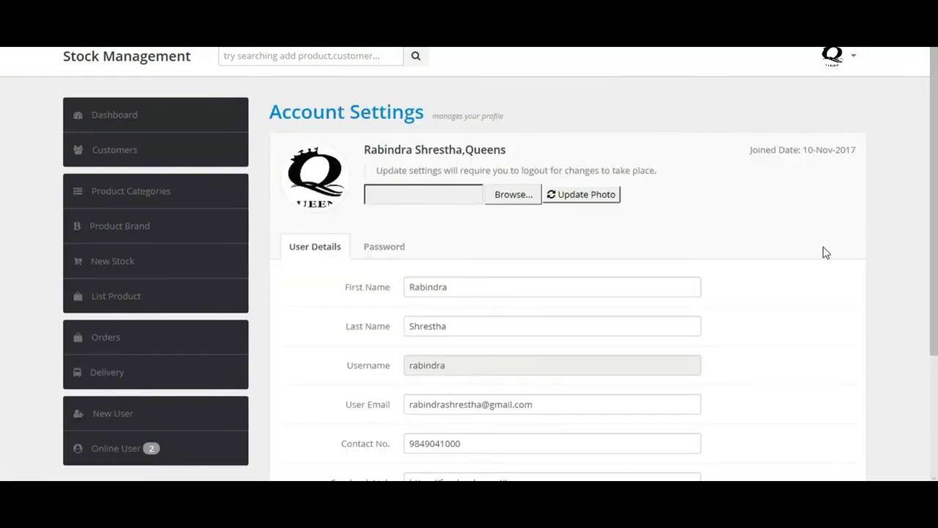
pyautogui.click(379, 250)
pyautogui.click(346, 249)
pyautogui.click(383, 249)
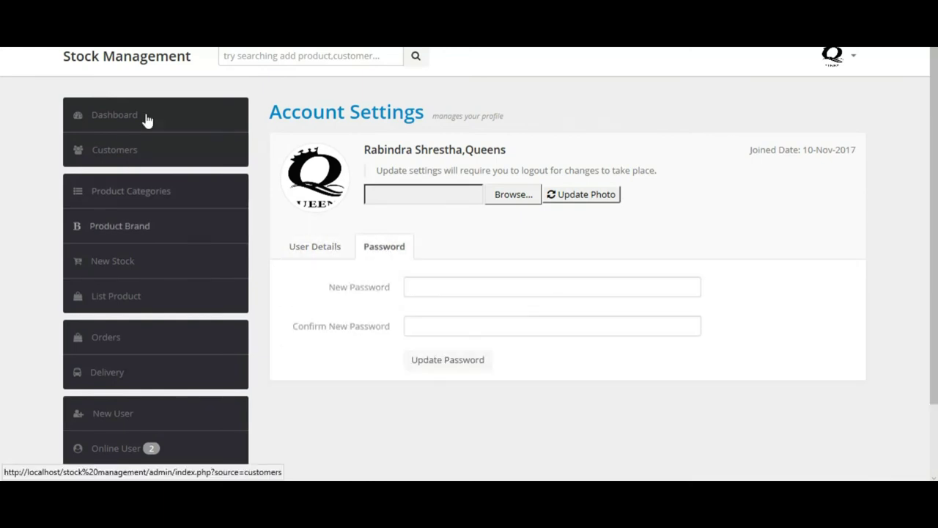
pyautogui.scroll(-3, 937, 205)
pyautogui.scroll(3, 936, 205)
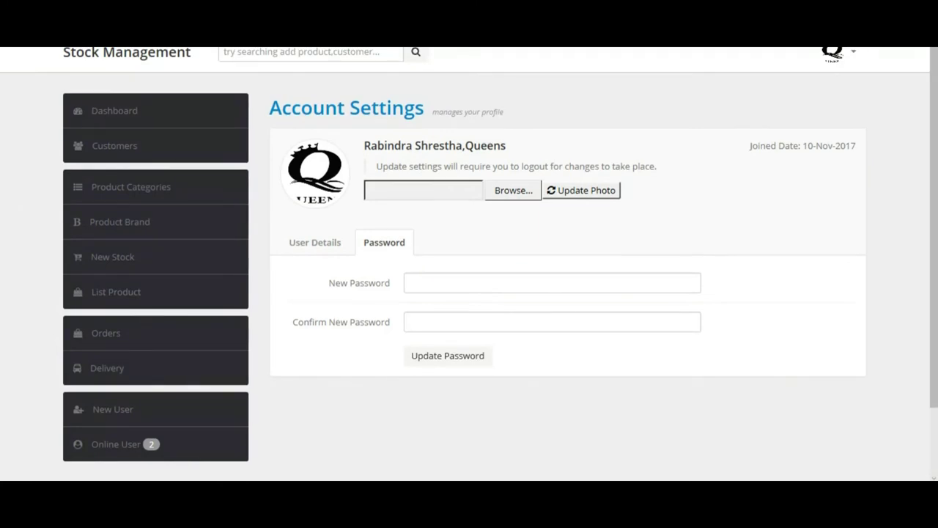
# Step: Snap the two windows left and right and open the Online User page in each
pyautogui.press('super+Right')
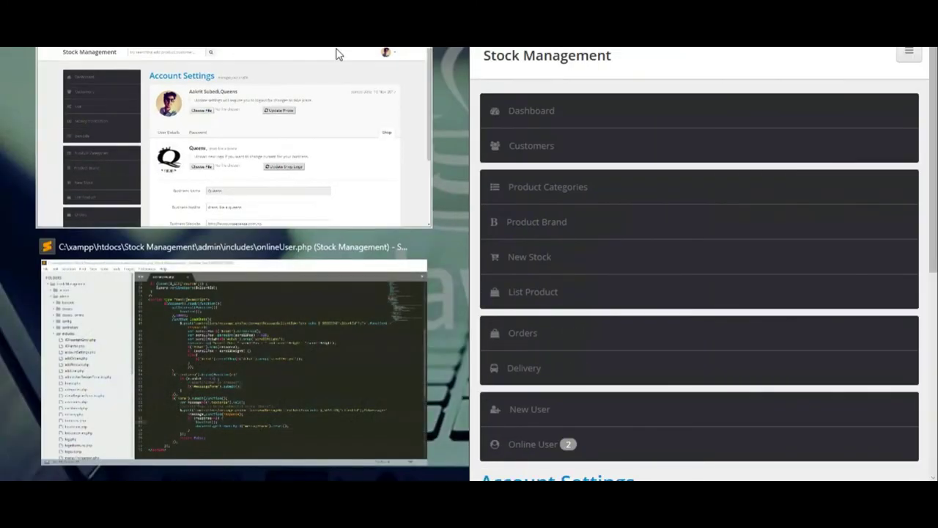
pyautogui.click(269, 97)
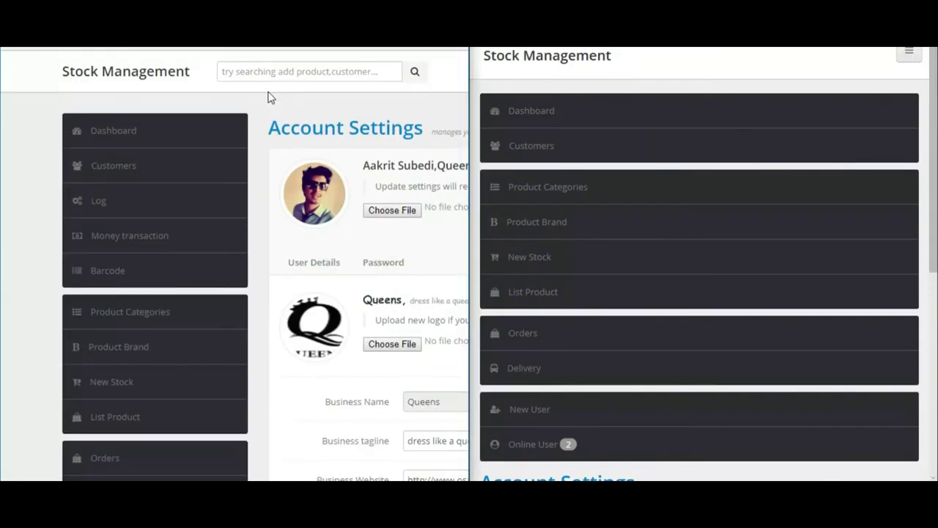
pyautogui.moveTo(464, 157); pyautogui.dragTo(464, 290)
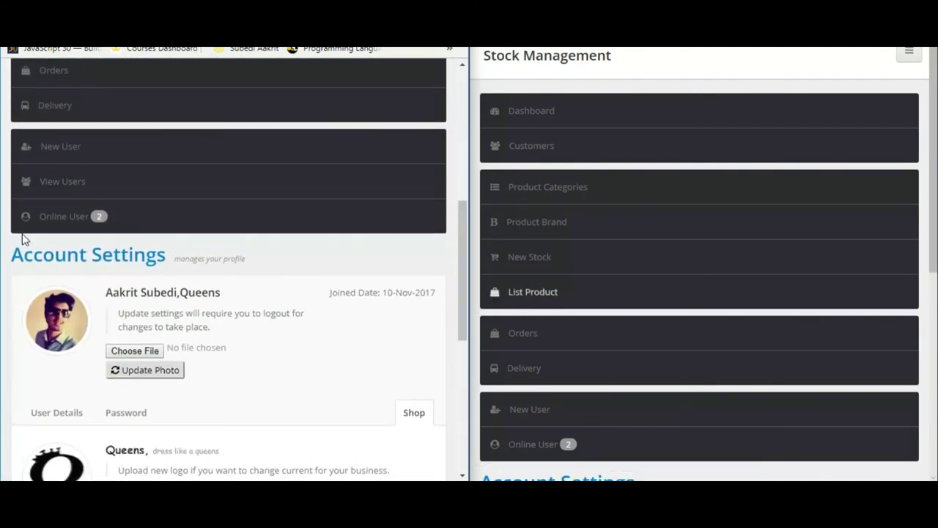
pyautogui.click(36, 223)
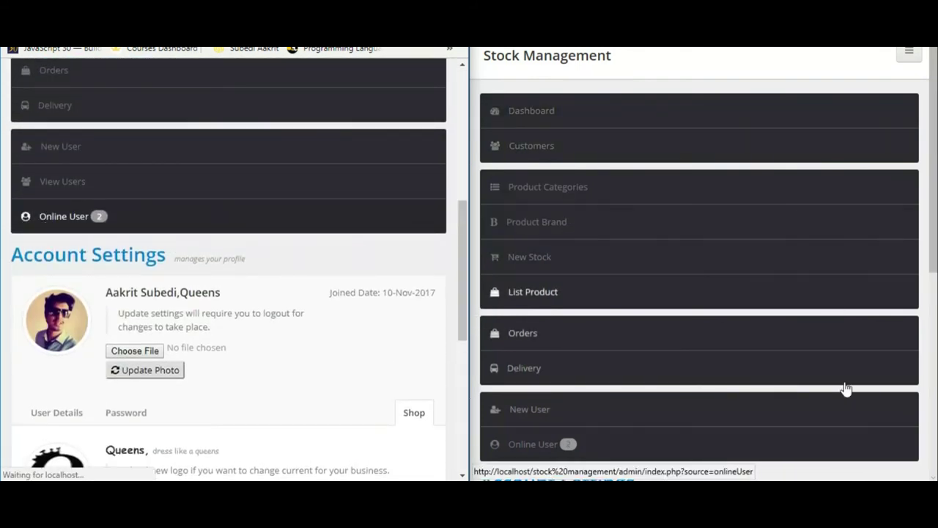
pyautogui.moveTo(925, 245); pyautogui.dragTo(929, 447)
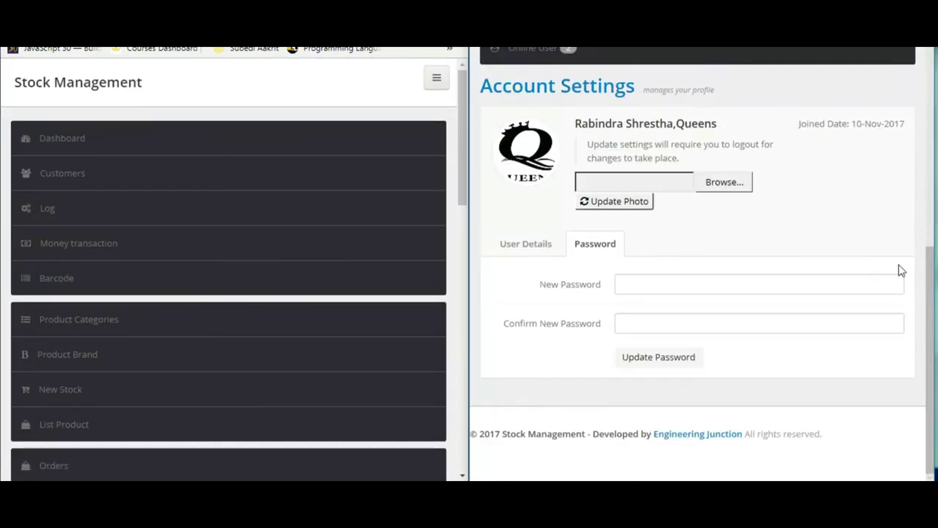
pyautogui.click(555, 59)
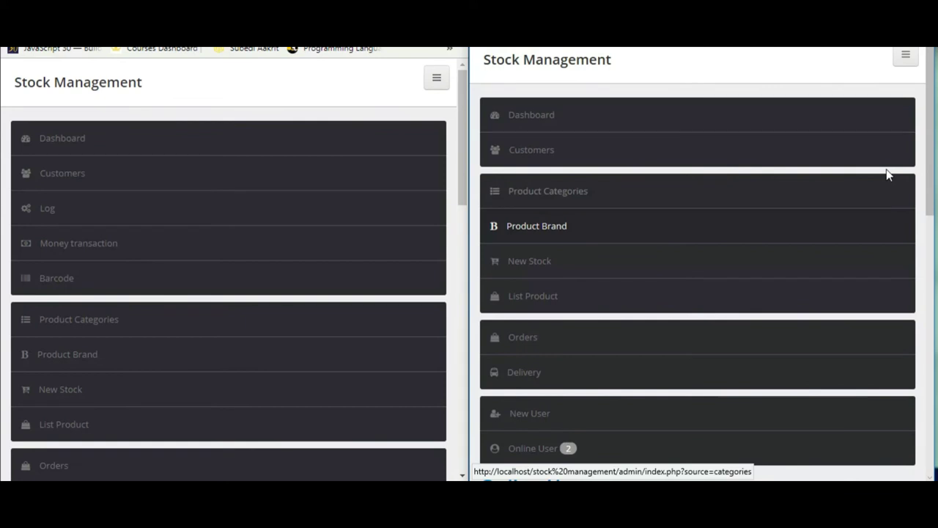
pyautogui.scroll(-10, 891, 271)
# Step: Send a greeting from the first user and reply 'Hello Sir' from the second user's chat
pyautogui.moveTo(461, 150); pyautogui.dragTo(496, 390)
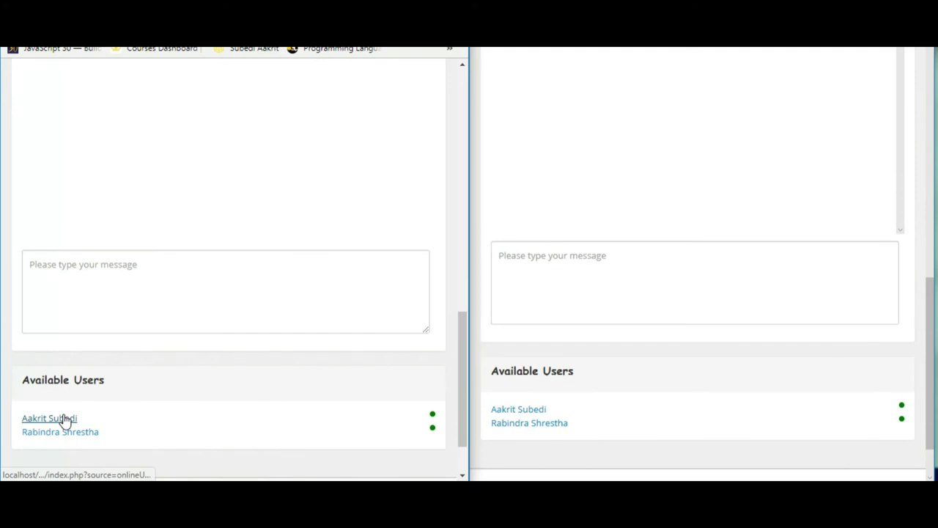
pyautogui.click(95, 264)
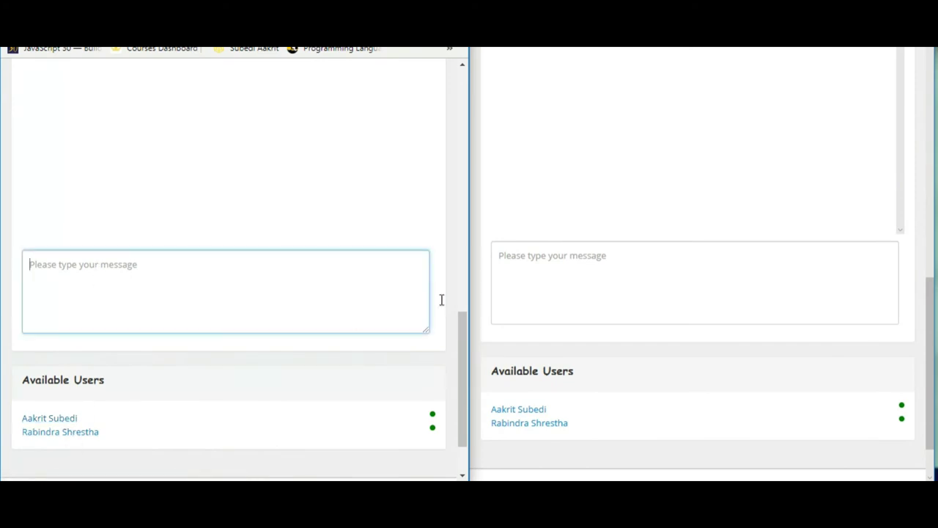
pyautogui.write('Hello')
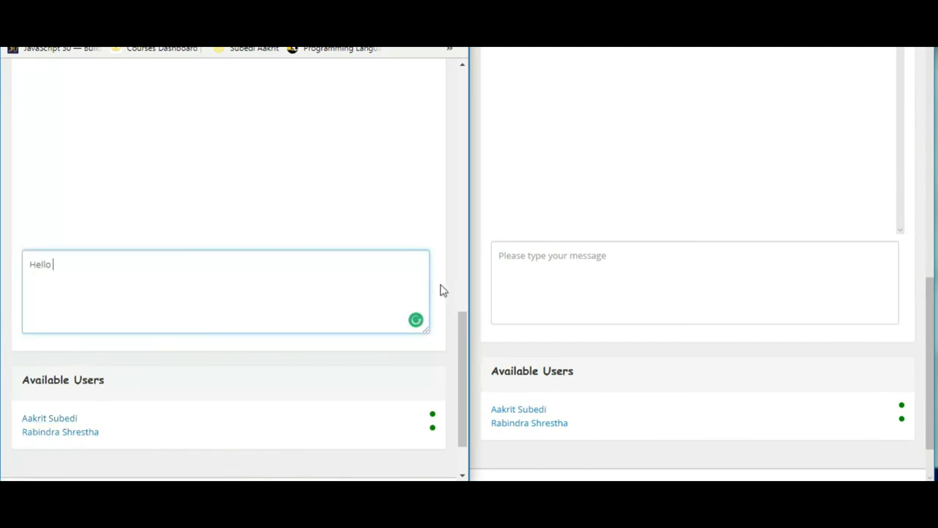
pyautogui.write(' Rabin')
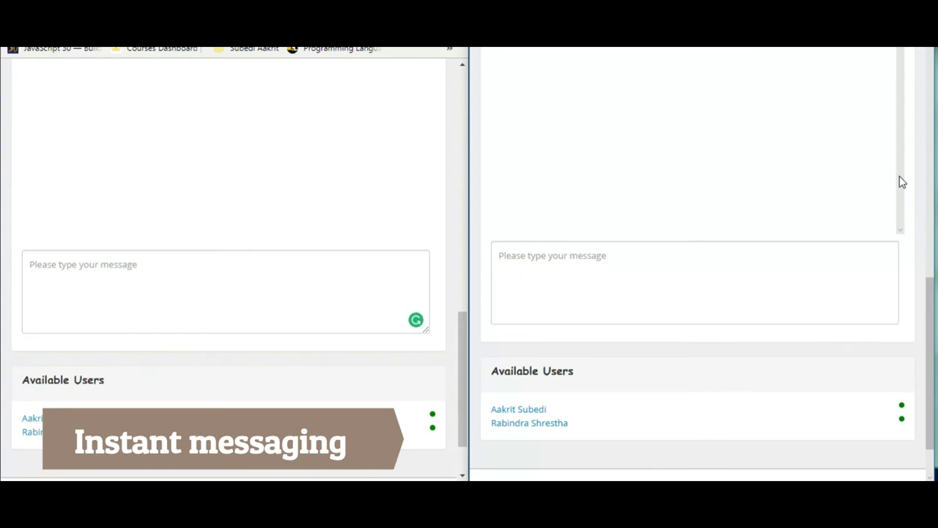
pyautogui.moveTo(930, 294); pyautogui.dragTo(931, 258)
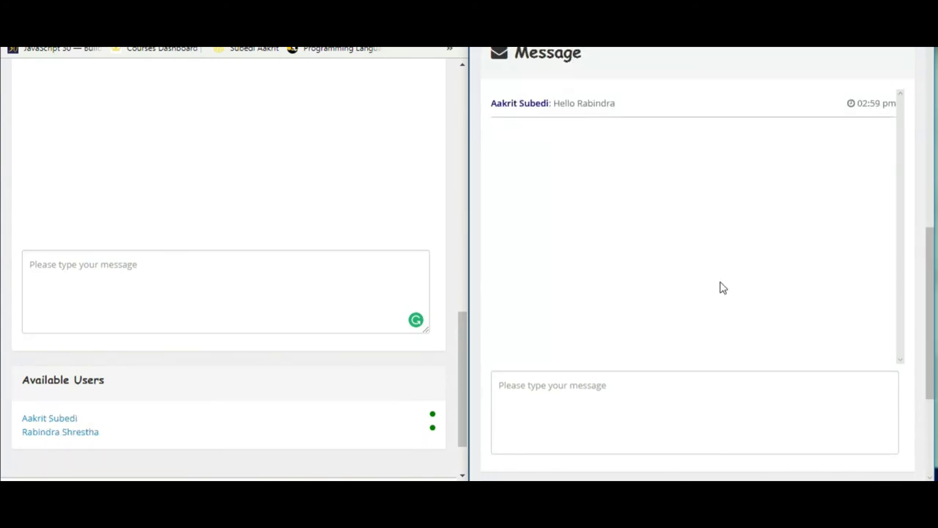
pyautogui.moveTo(463, 345); pyautogui.dragTo(490, 334)
pyautogui.click(498, 353)
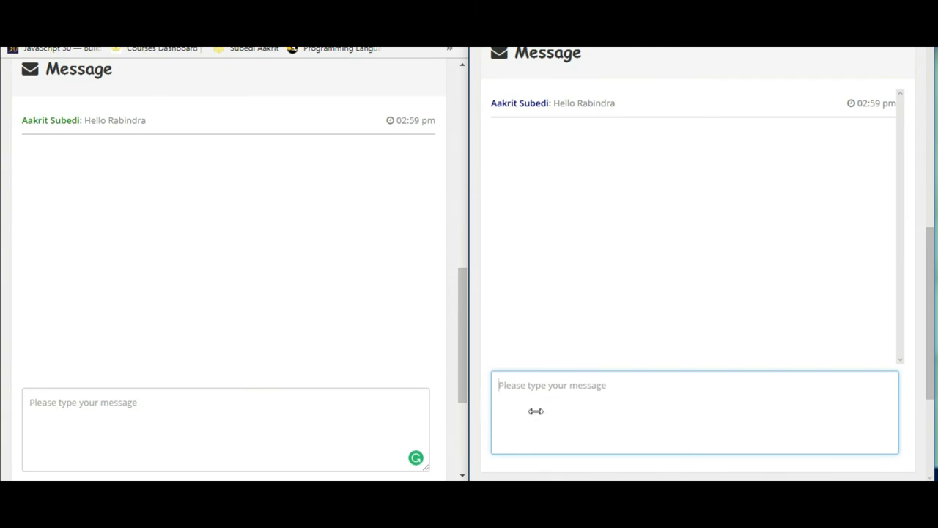
pyautogui.write('Hello')
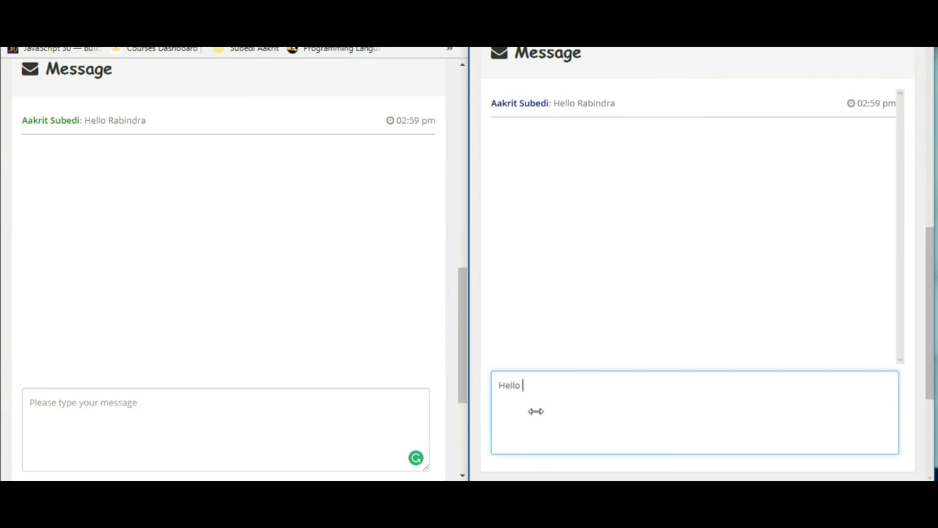
pyautogui.write(' Sir')
pyautogui.press('Return')
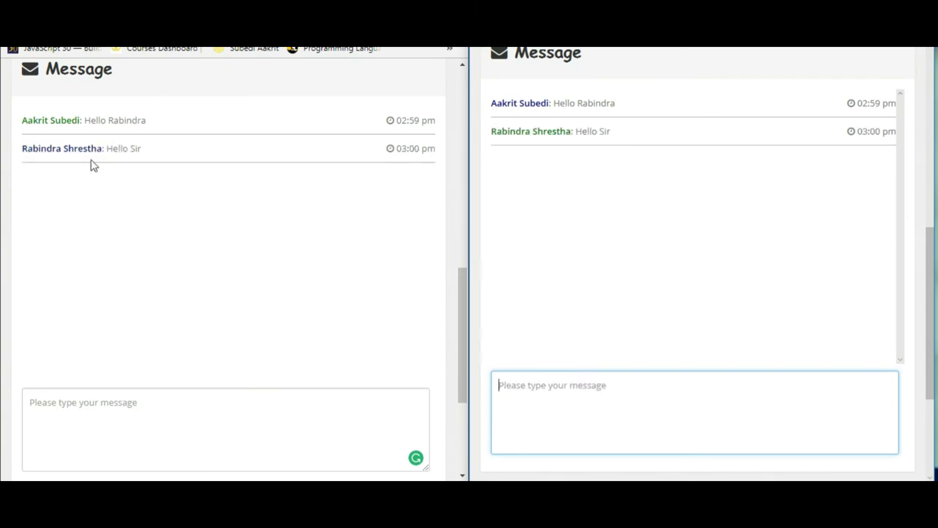
# Step: Send 'List the low stock item' as the first user, then answer 'Nikkon DSLR is getting low on stock'
pyautogui.click(90, 402)
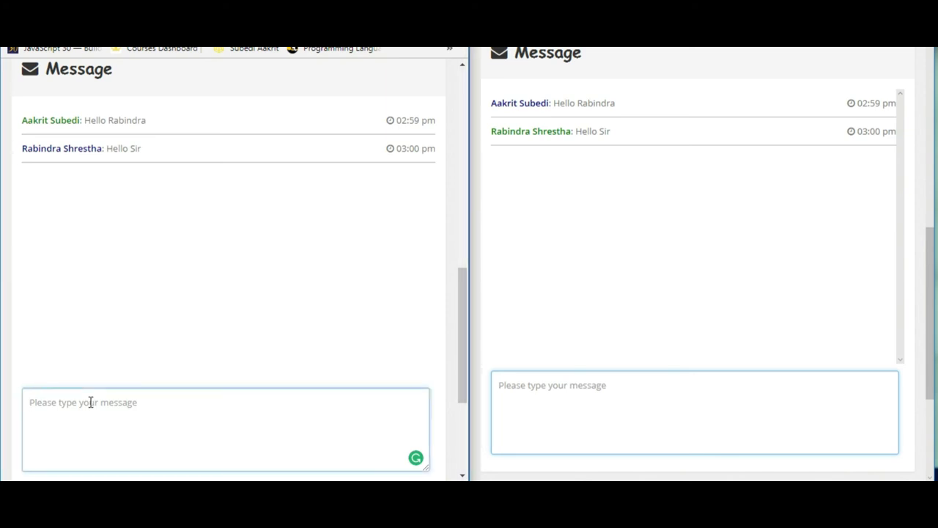
pyautogui.write('D')
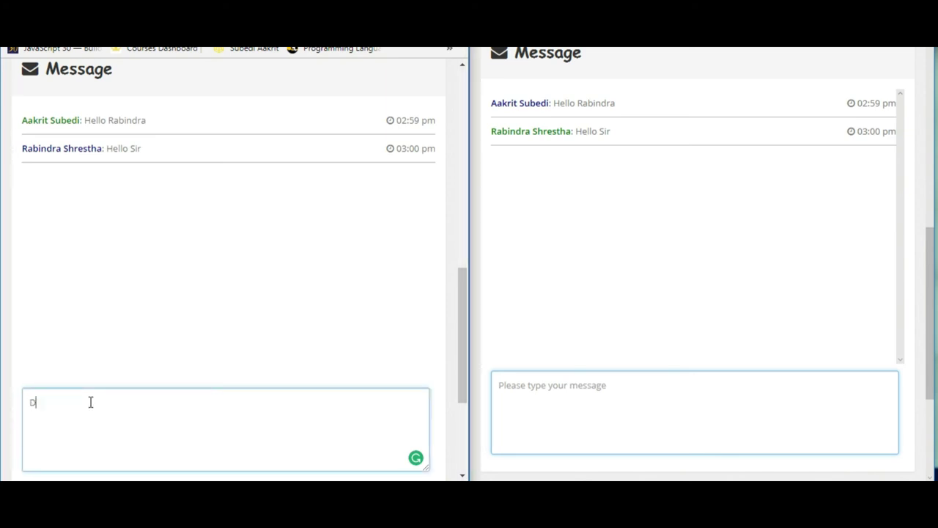
pyautogui.press('BackSpace')
pyautogui.press('BackSpace')
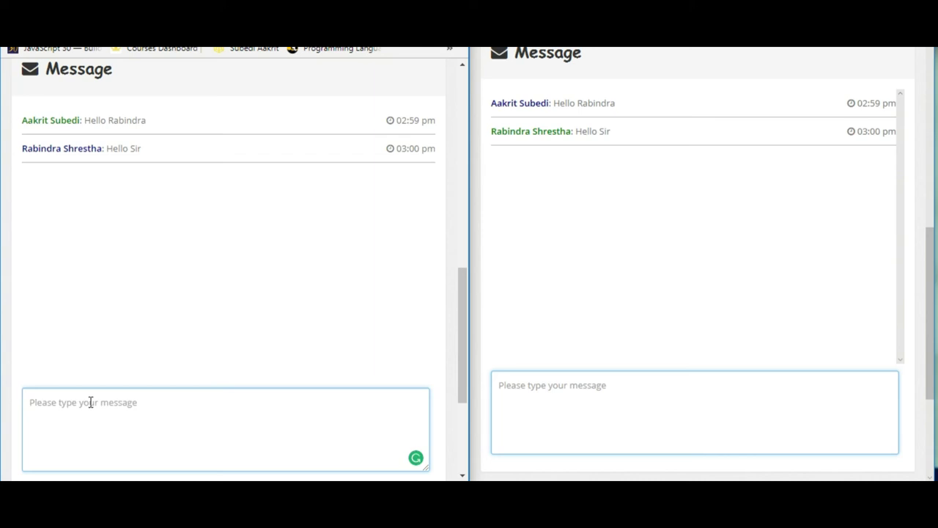
pyautogui.write('List the low stock item')
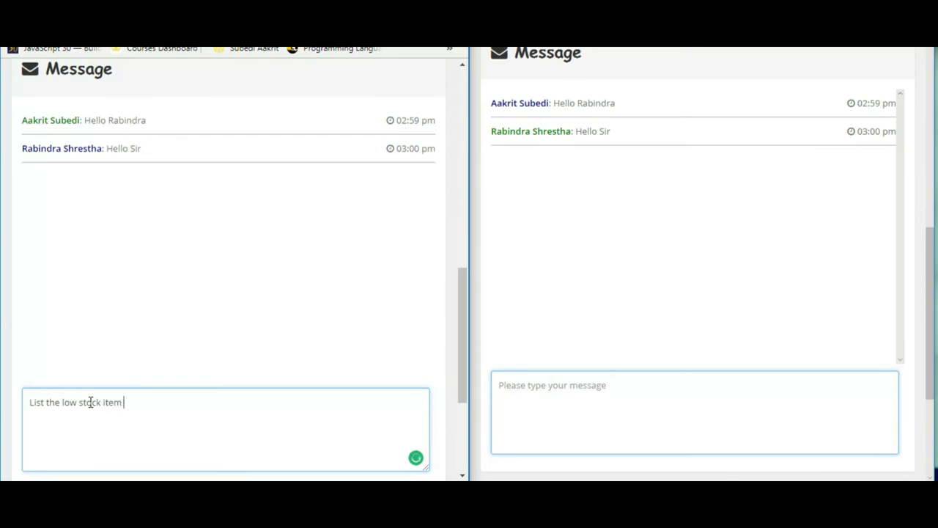
pyautogui.press('Return')
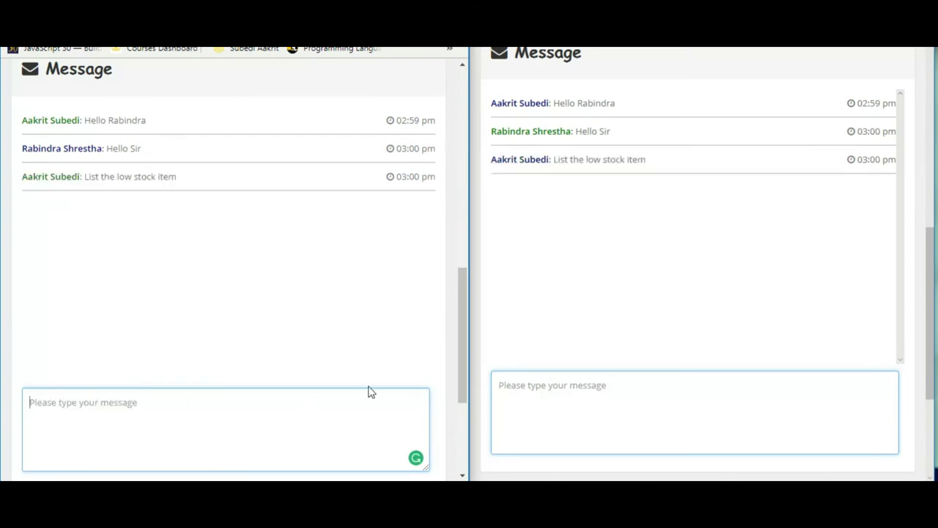
pyautogui.click(513, 392)
pyautogui.write('Nikkon DS')
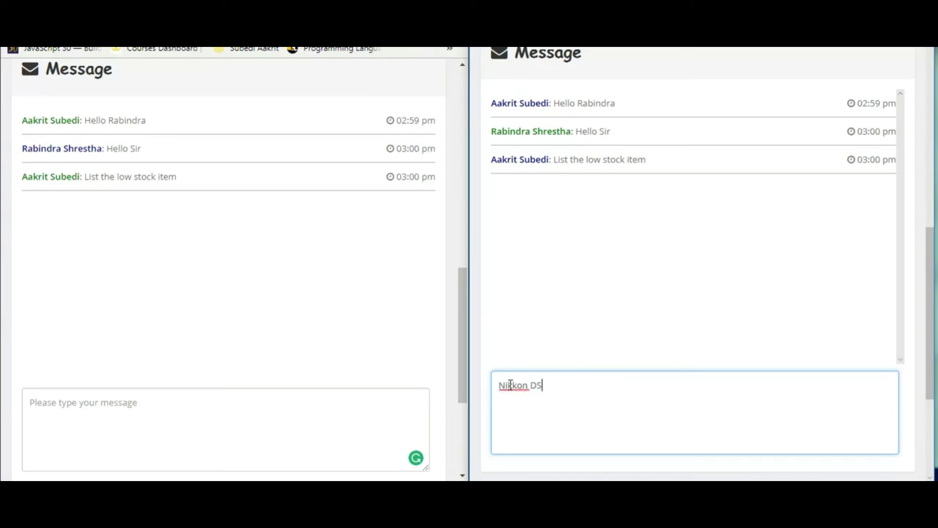
pyautogui.write('LR is gettin')
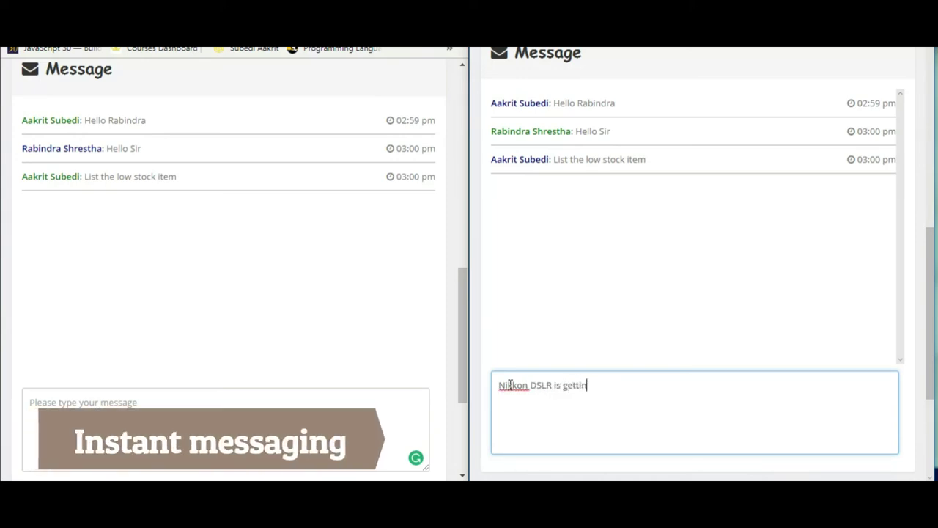
pyautogui.write('g low o')
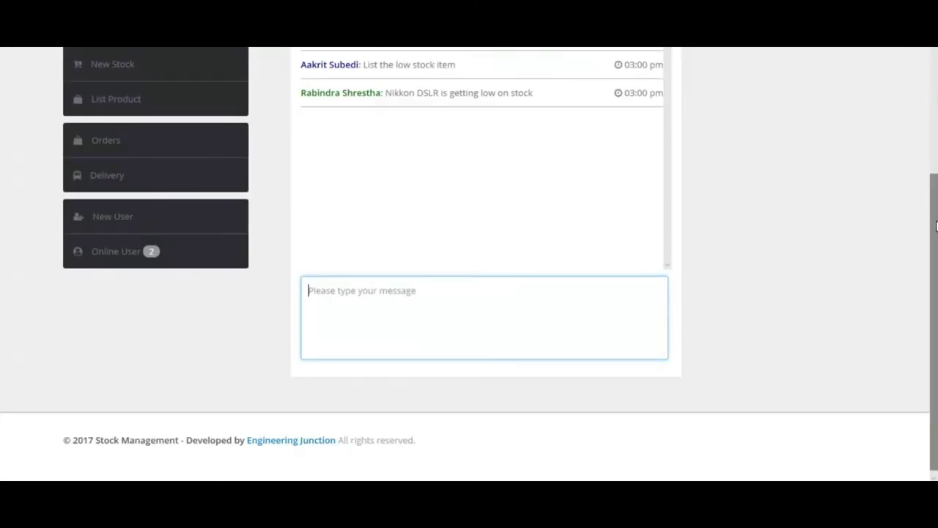
# Step: Browse Product Categories, Product Brand, New Stock, List Product and the Delivery list under the basic account
pyautogui.moveTo(935, 227); pyautogui.dragTo(936, 86)
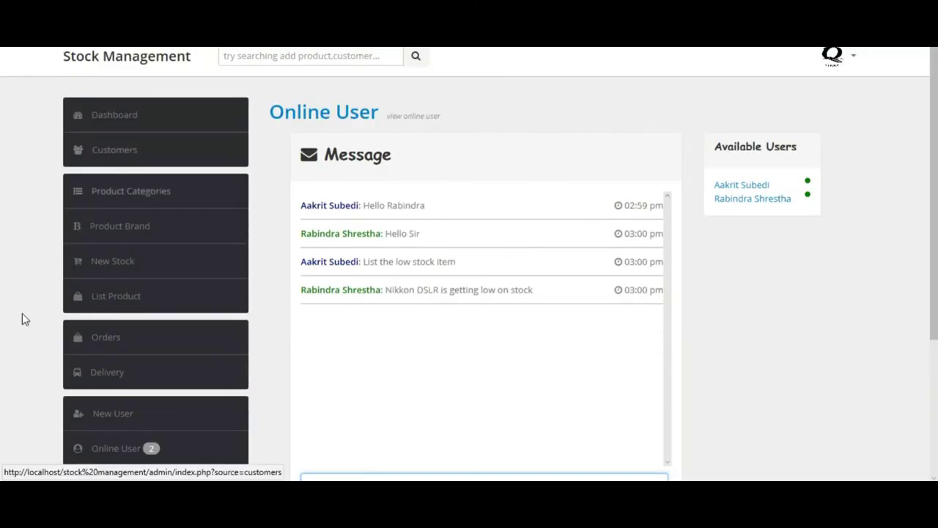
pyautogui.click(130, 210)
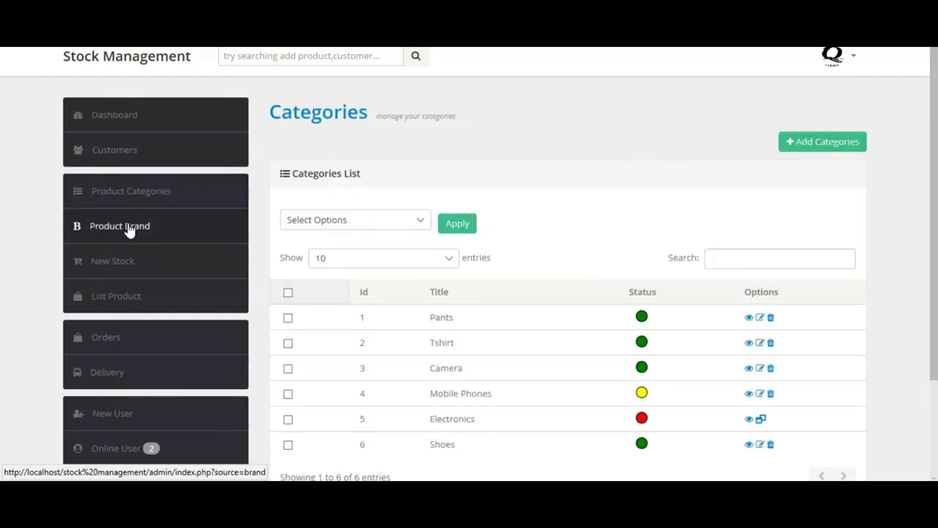
pyautogui.click(129, 229)
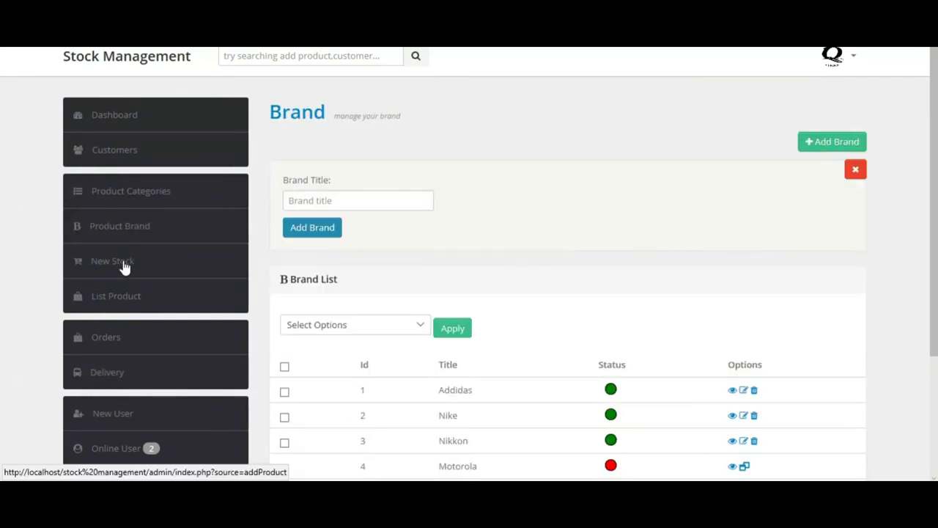
pyautogui.click(125, 268)
pyautogui.click(117, 294)
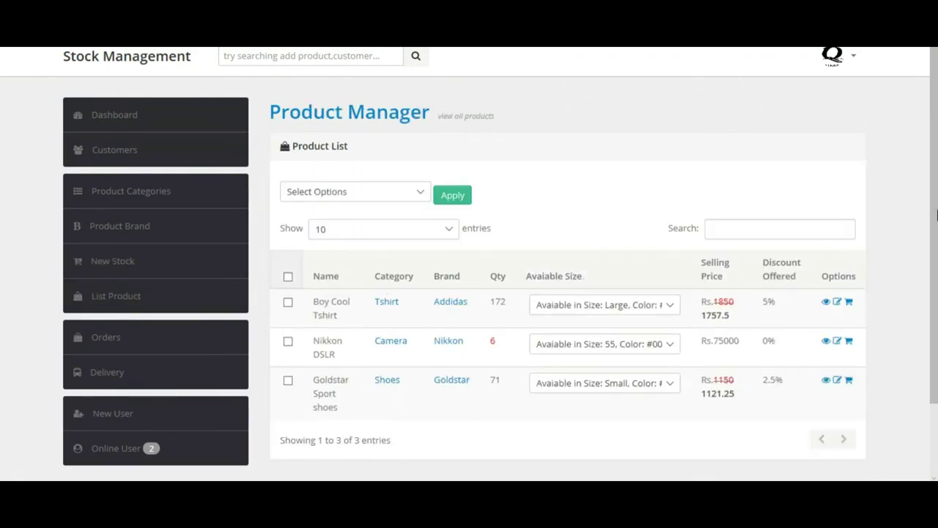
pyautogui.scroll(-2, 937, 213)
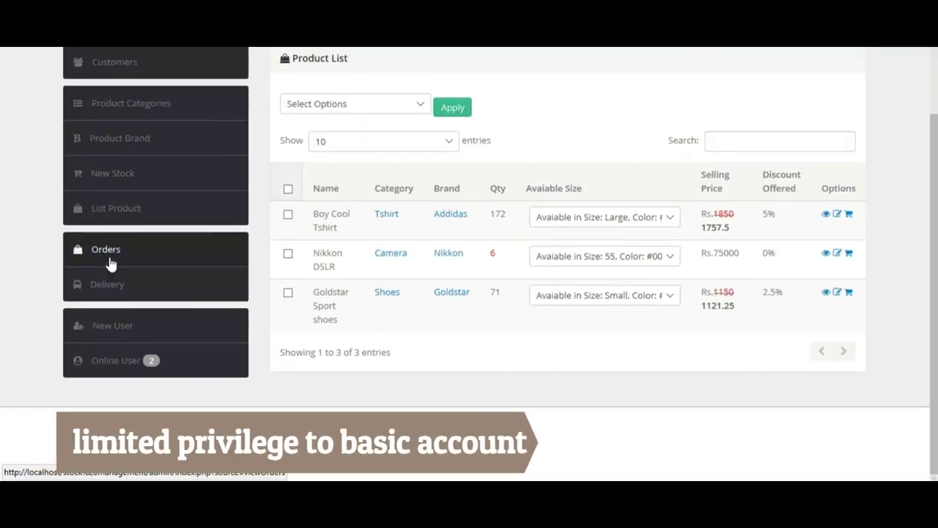
pyautogui.click(112, 285)
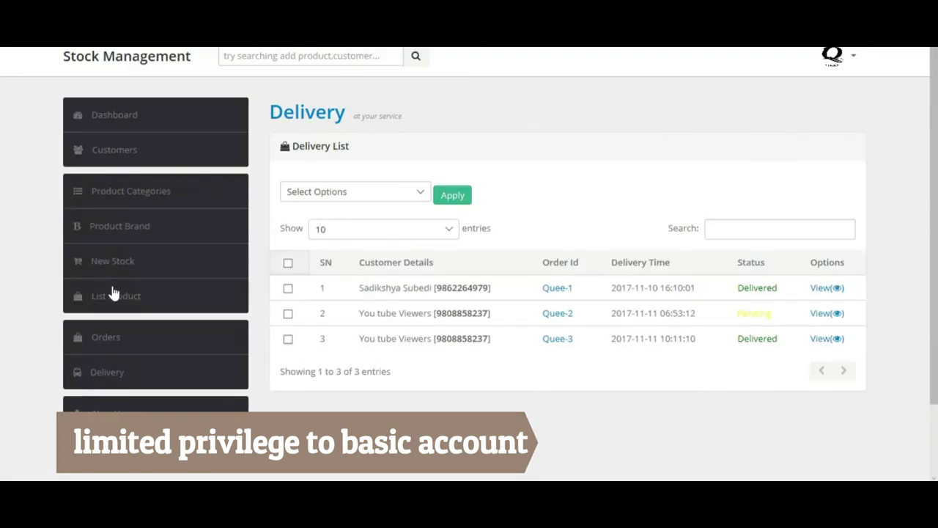
pyautogui.scroll(-2, 934, 194)
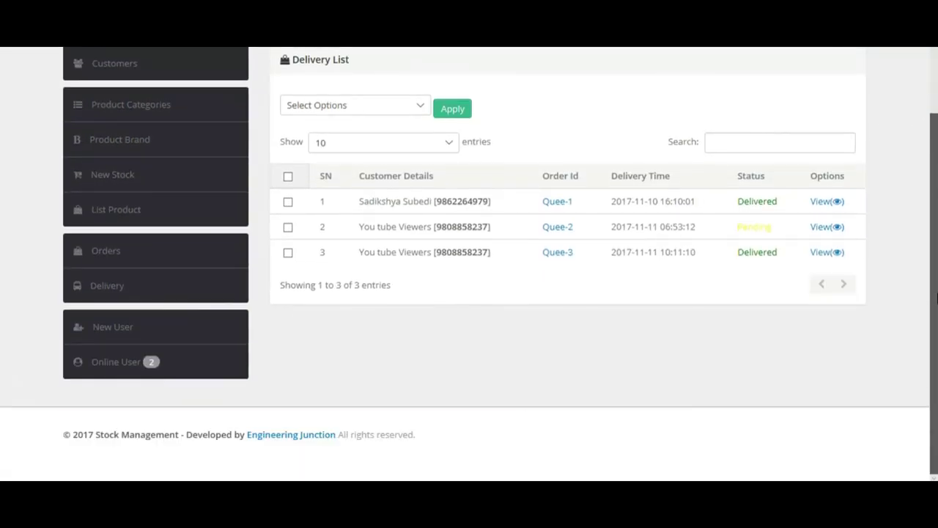
pyautogui.scroll(2, 936, 264)
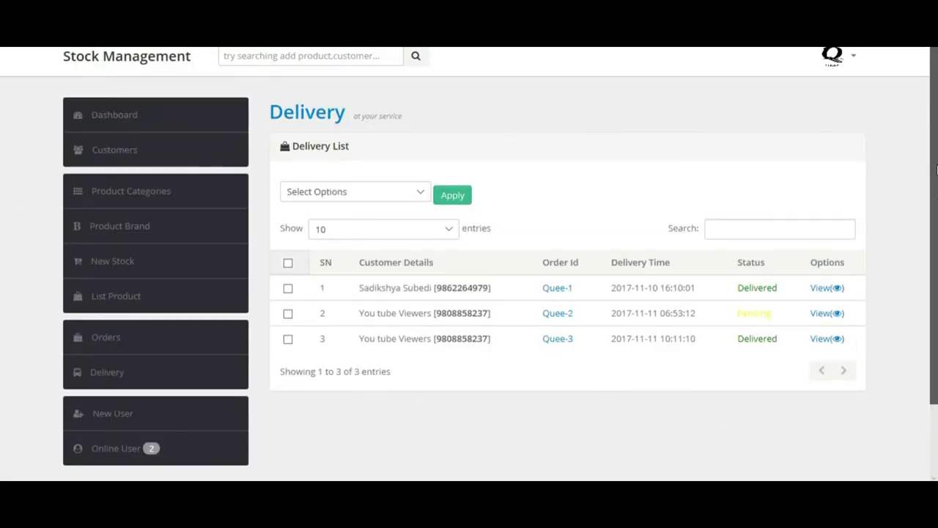
pyautogui.click(827, 57)
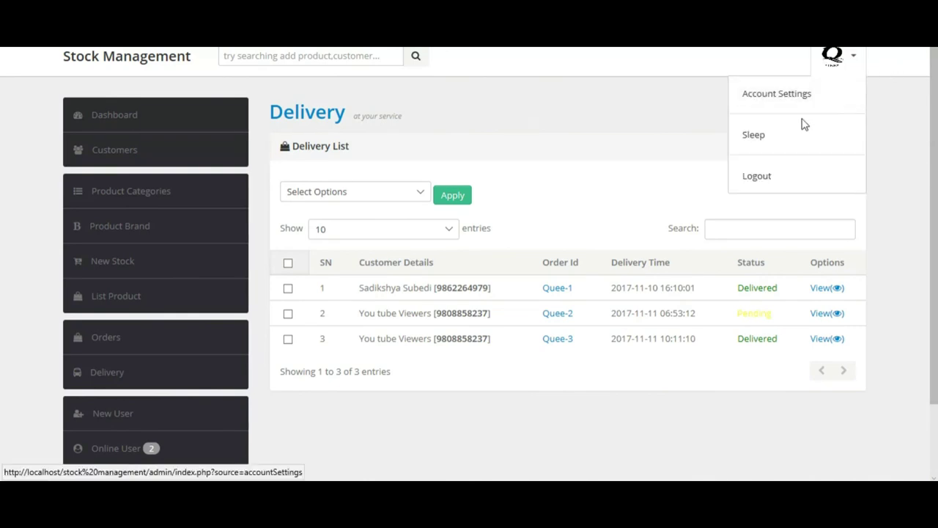
# Step: Lock the session with Sleep and submit a wrong password, reaching 7 wrong attempts
pyautogui.click(789, 137)
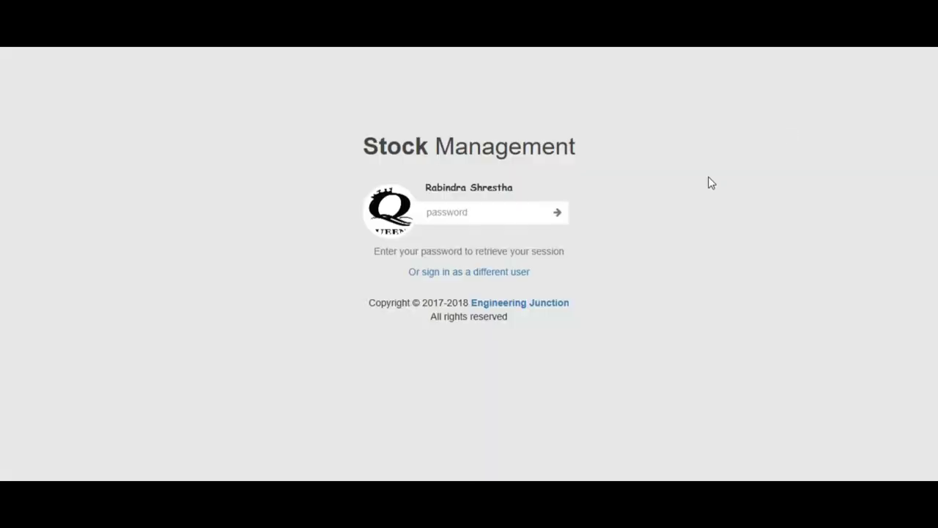
pyautogui.click(450, 212)
pyautogui.write('•••••')
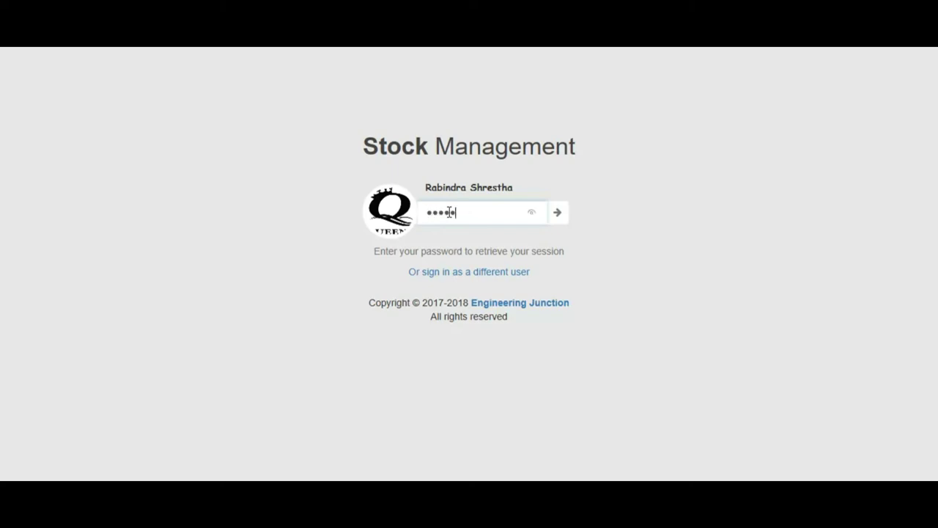
pyautogui.press('Return')
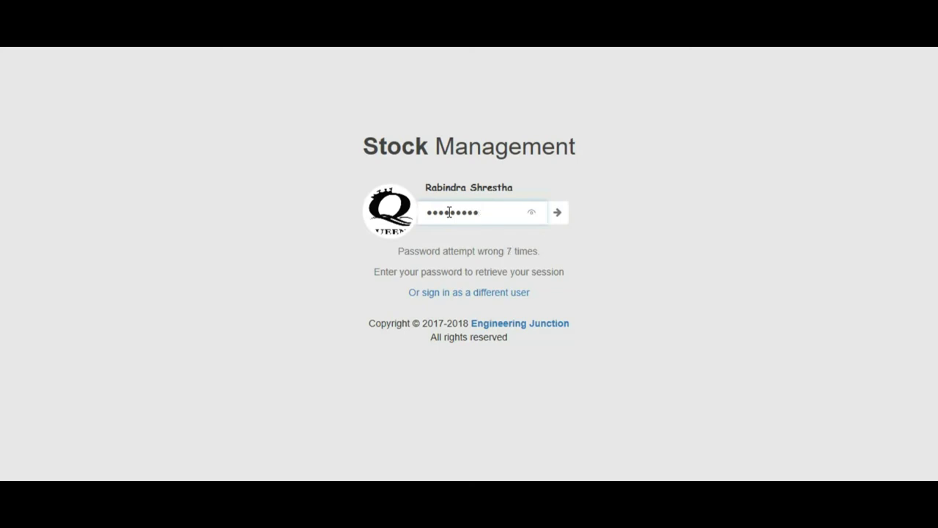
pyautogui.doubleClick(509, 250)
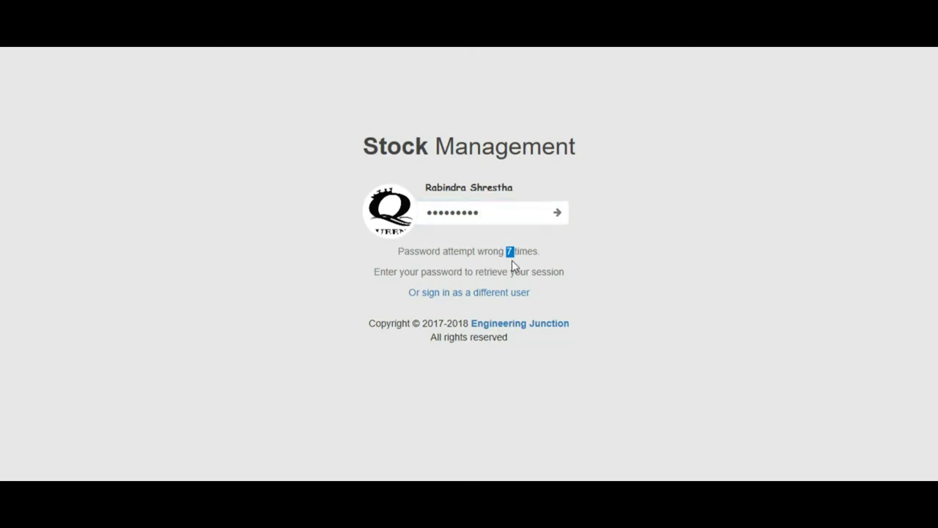
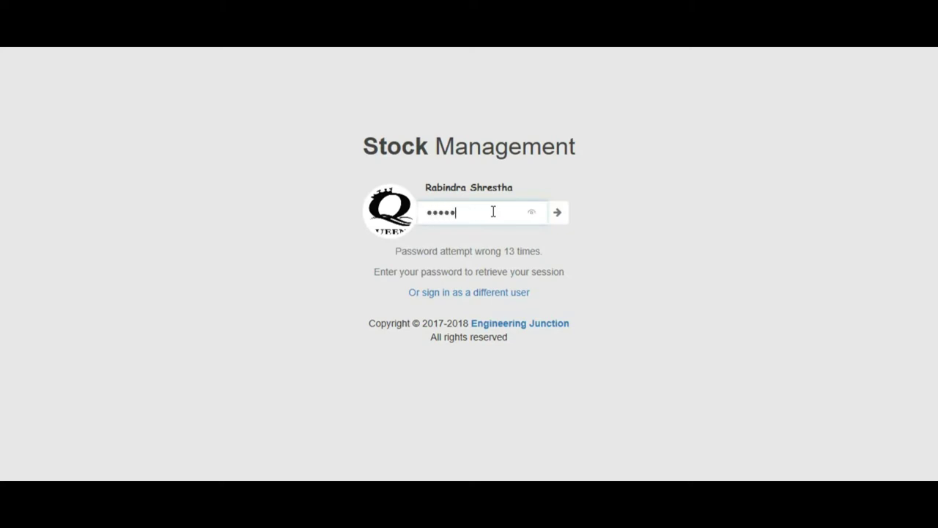
# Step: Unlock the session with the password and open the Orders page listing 3 orders
pyautogui.press('Return')
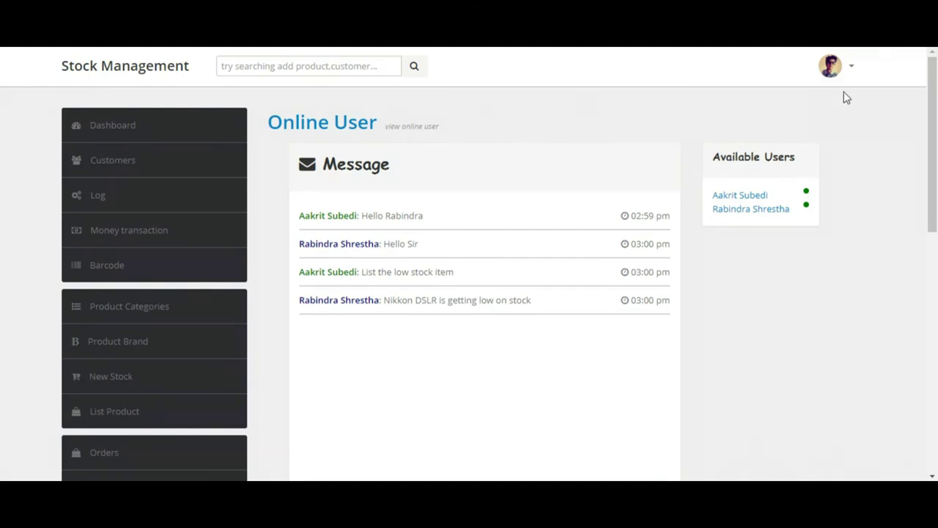
pyautogui.click(847, 73)
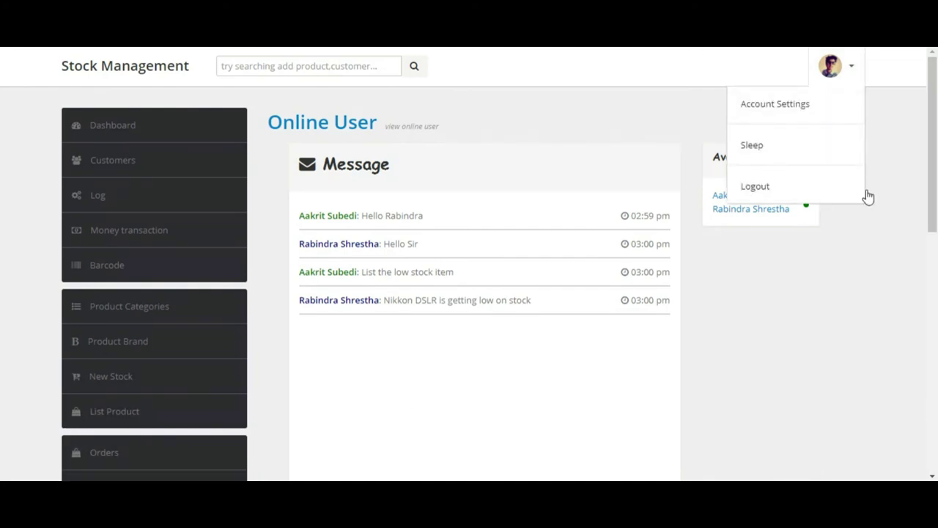
pyautogui.scroll(-3, 579, 237)
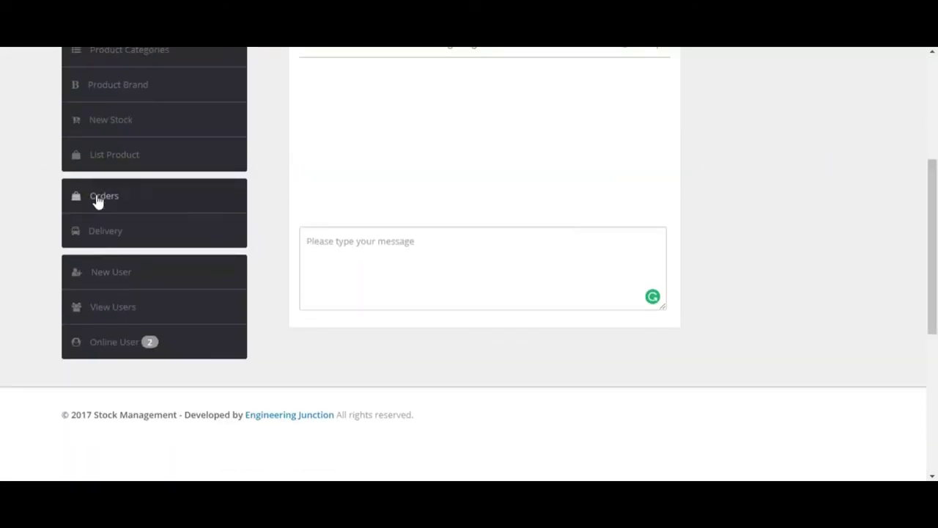
pyautogui.click(97, 198)
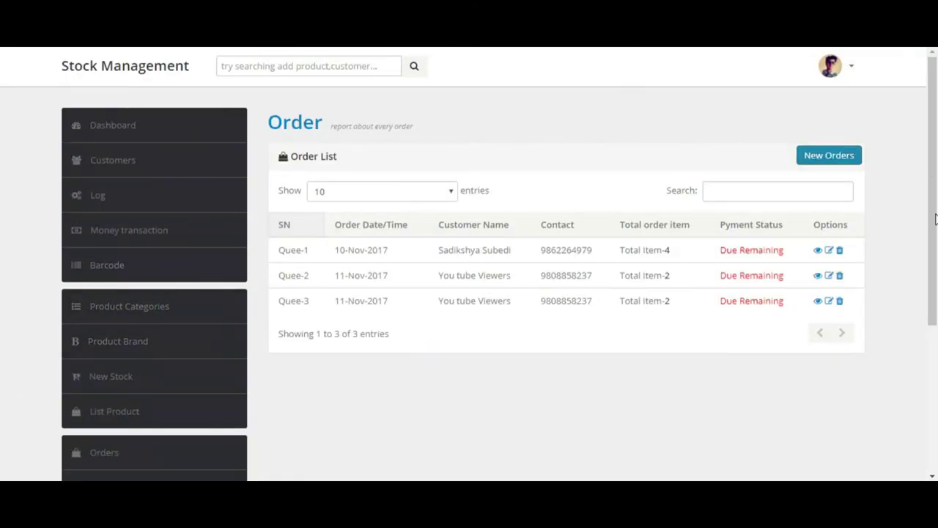
pyautogui.hotkey('ctrl', 'a')
pyautogui.click(912, 247)
pyautogui.scroll(-3, 927, 245)
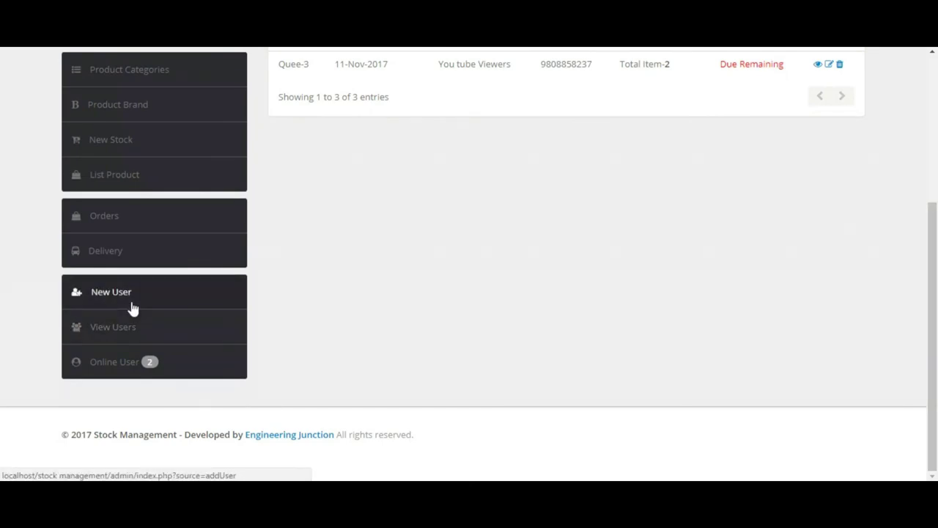
# Step: View the second user's details and review their 3-entry activity log, including a lockscreen login
pyautogui.click(114, 329)
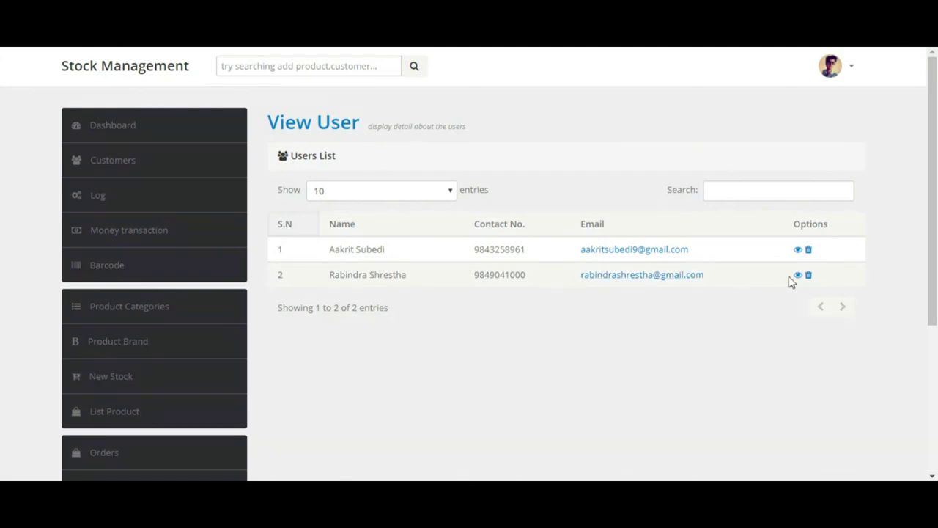
pyautogui.click(799, 278)
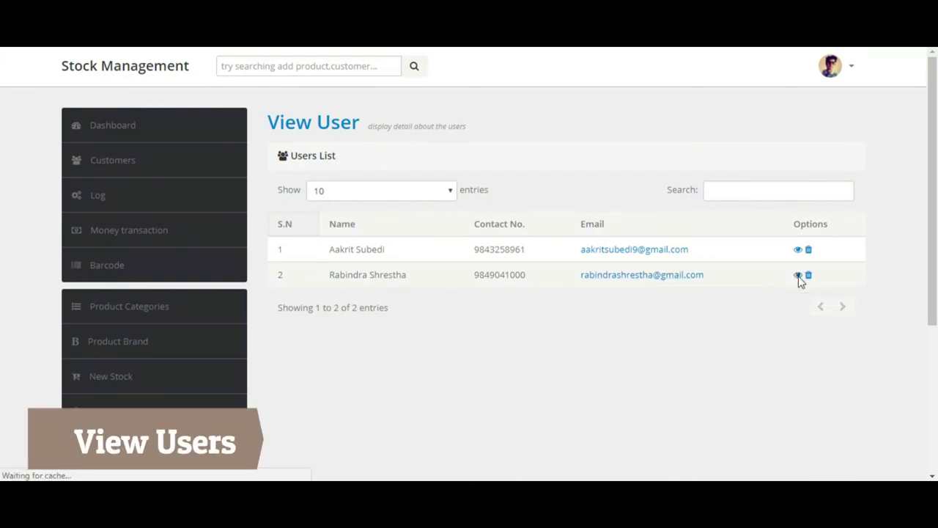
pyautogui.click(375, 317)
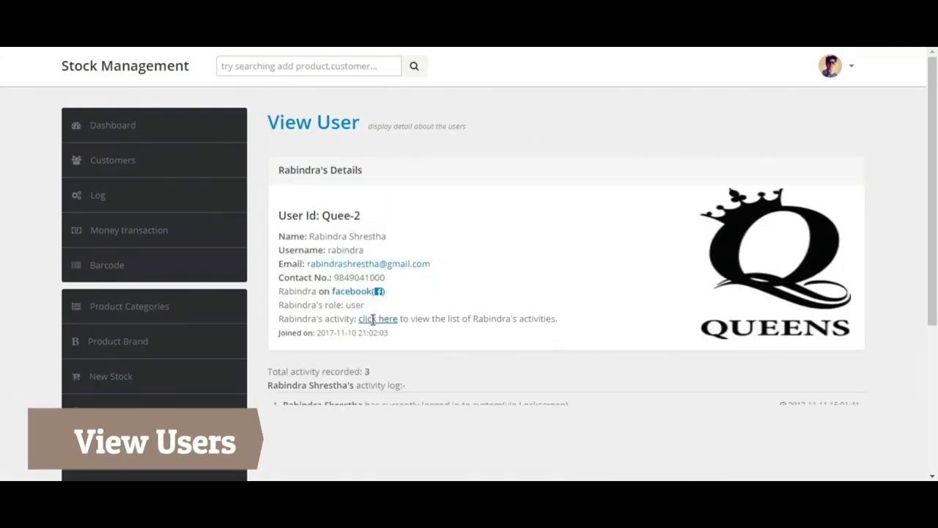
pyautogui.scroll(-1, 936, 343)
pyautogui.scroll(-1, 936, 344)
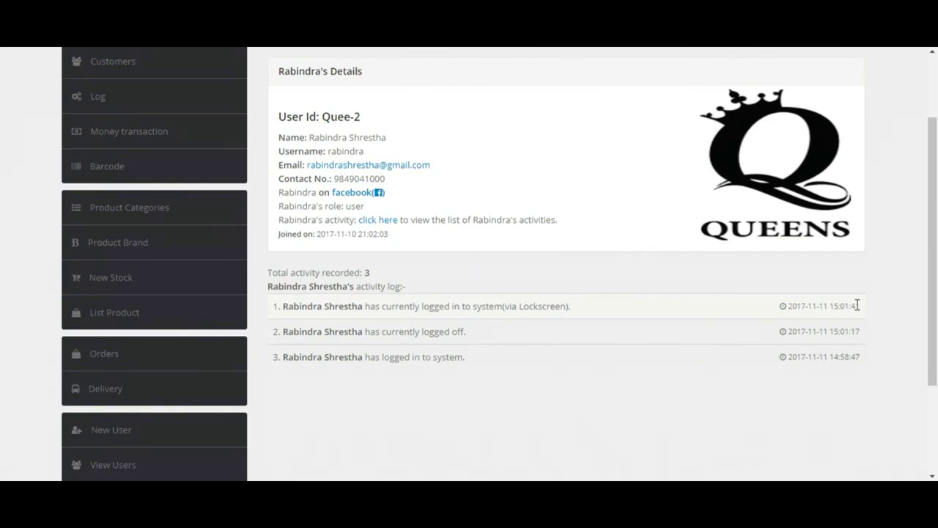
pyautogui.scroll(2, 931, 318)
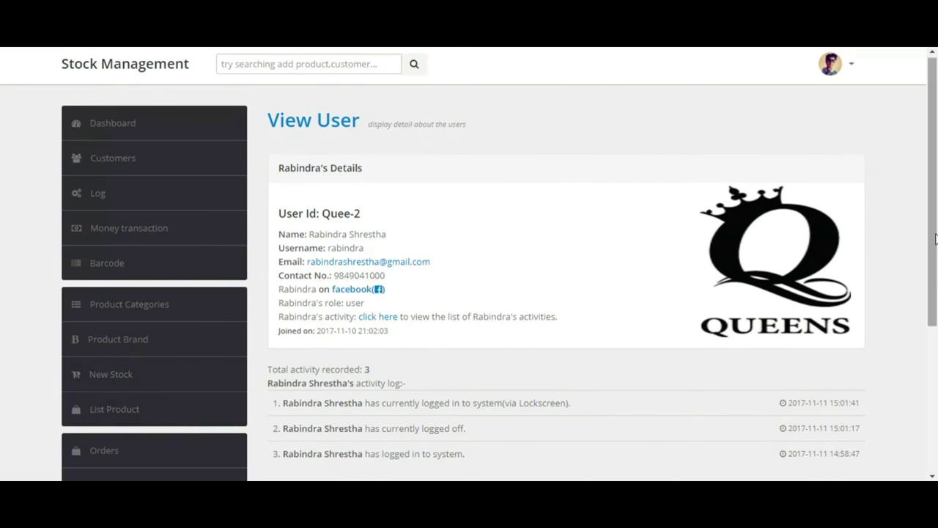
pyautogui.scroll(-3, 936, 237)
pyautogui.click(107, 343)
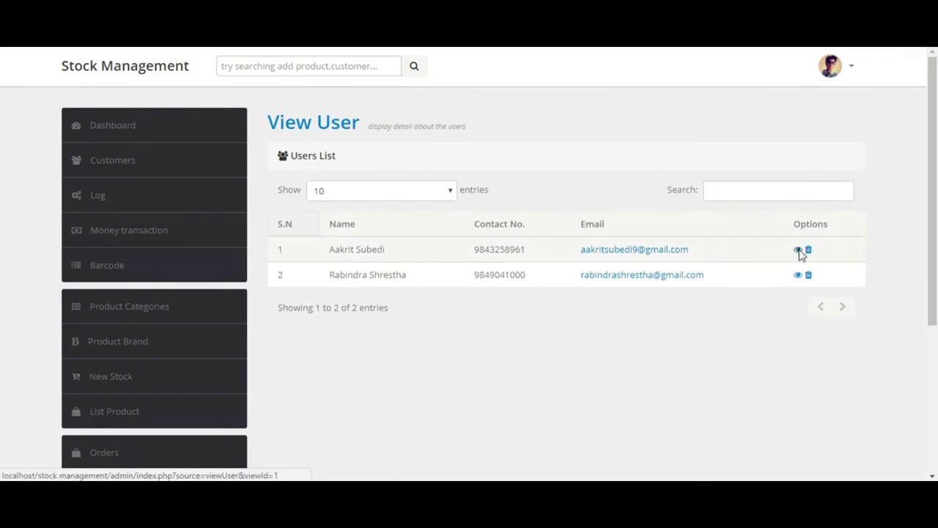
# Step: Open the admin user's activity log and scroll through its 25 entries, including a failed password attempt
pyautogui.click(798, 251)
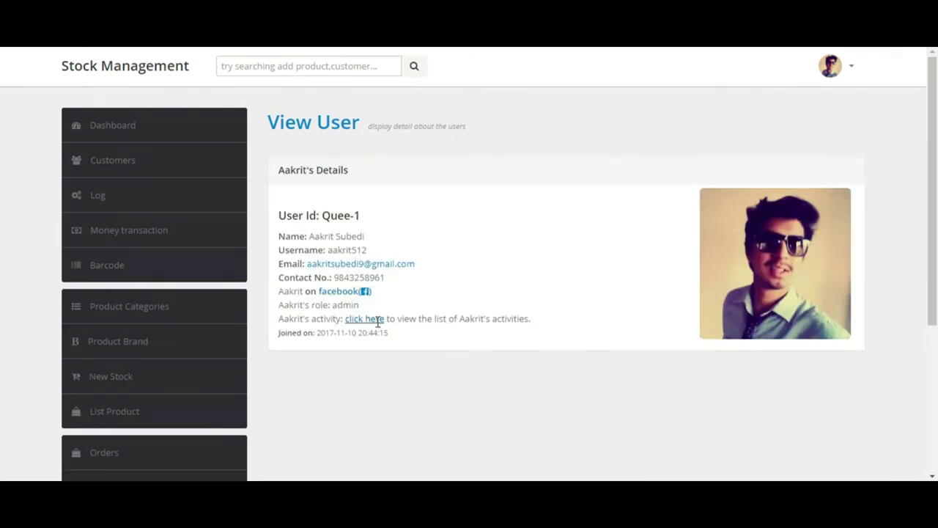
pyautogui.click(375, 320)
pyautogui.moveTo(932, 253); pyautogui.dragTo(936, 301)
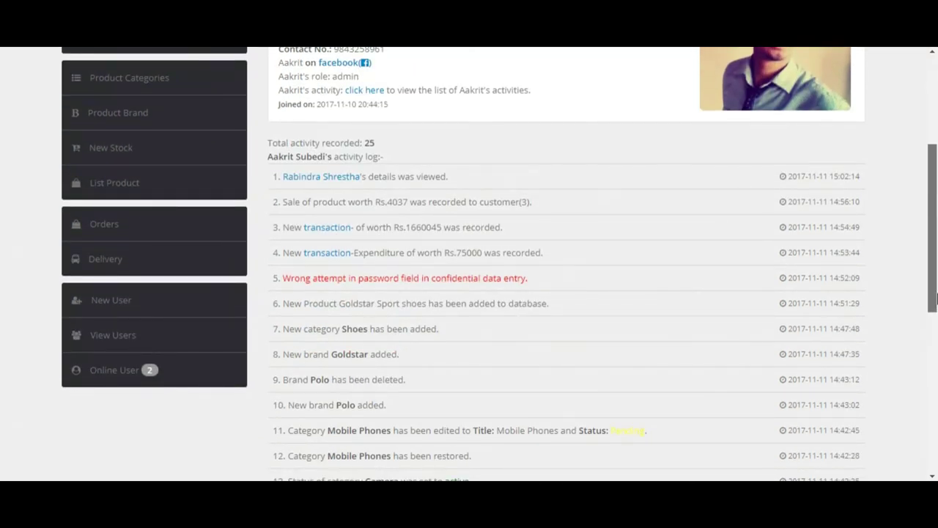
pyautogui.moveTo(936, 300); pyautogui.dragTo(936, 316)
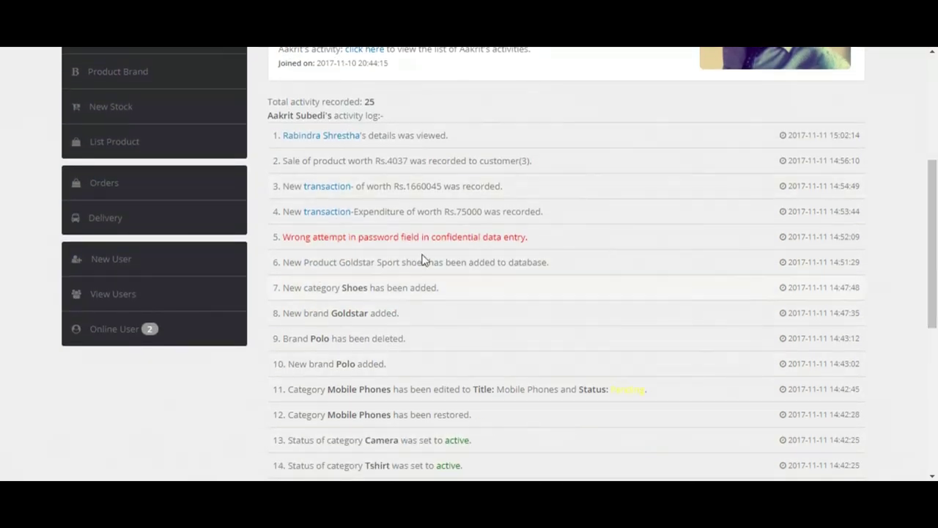
pyautogui.moveTo(934, 238); pyautogui.dragTo(934, 182)
pyautogui.doubleClick(811, 286)
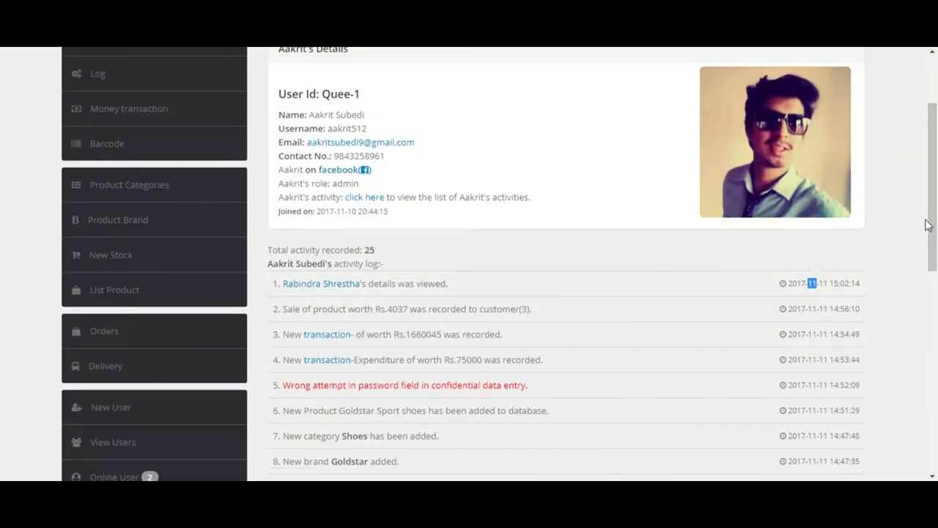
pyautogui.scroll(-2, 708, 281)
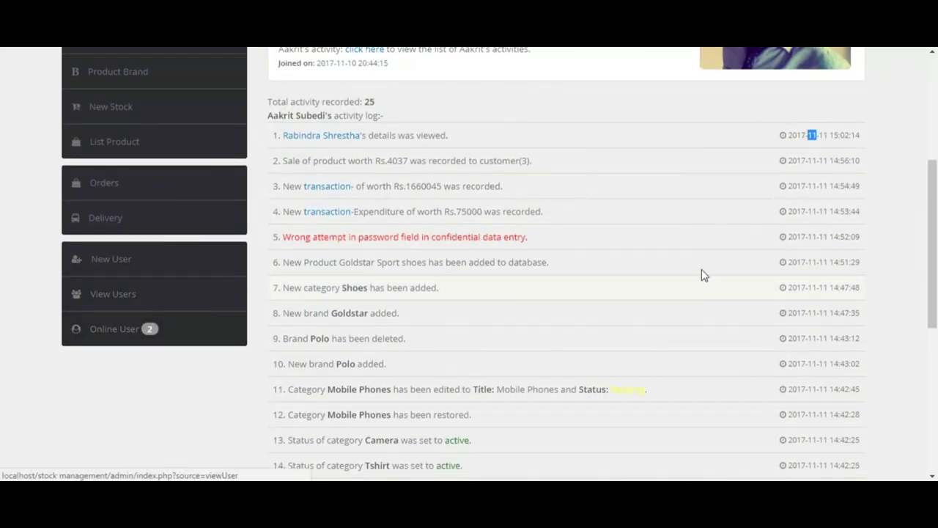
pyautogui.moveTo(932, 244); pyautogui.dragTo(893, 72)
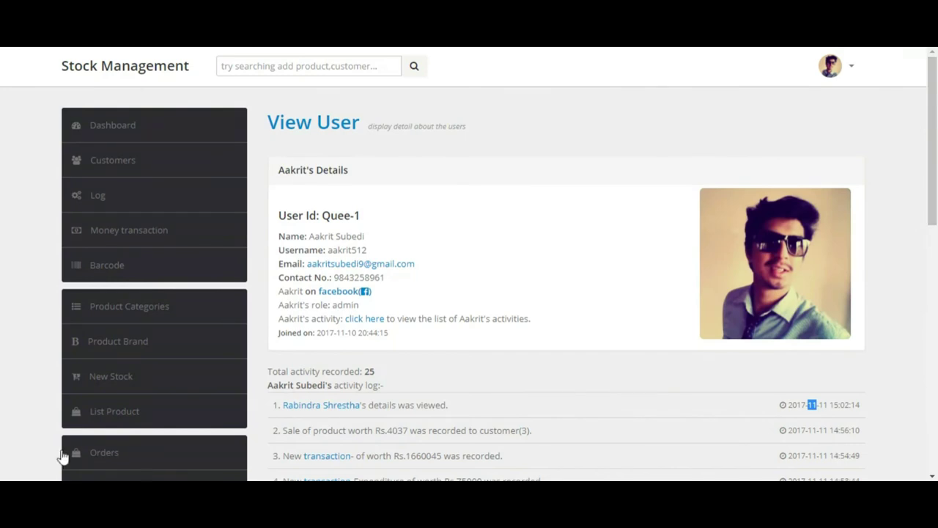
# Step: Return to the Dashboard, review Today's Sale summary, and show the account dropdown
pyautogui.click(100, 126)
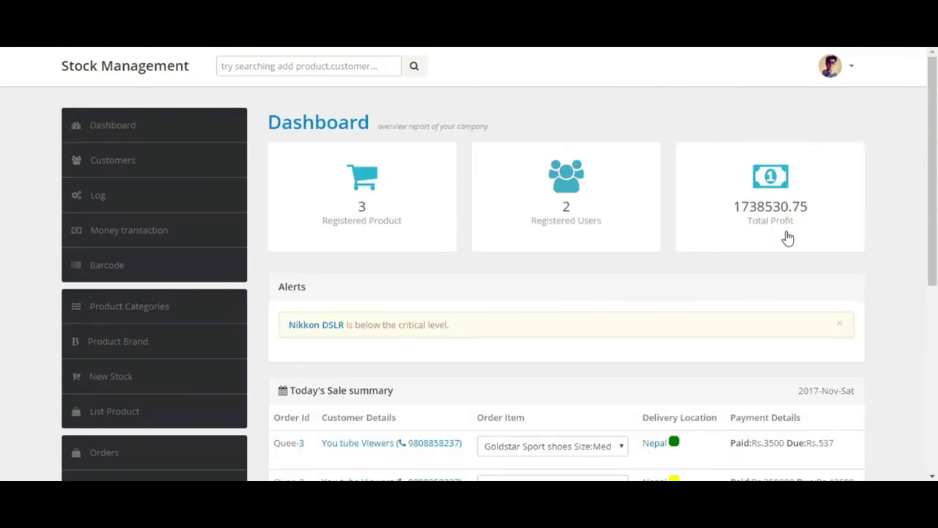
pyautogui.scroll(-3, 515, 140)
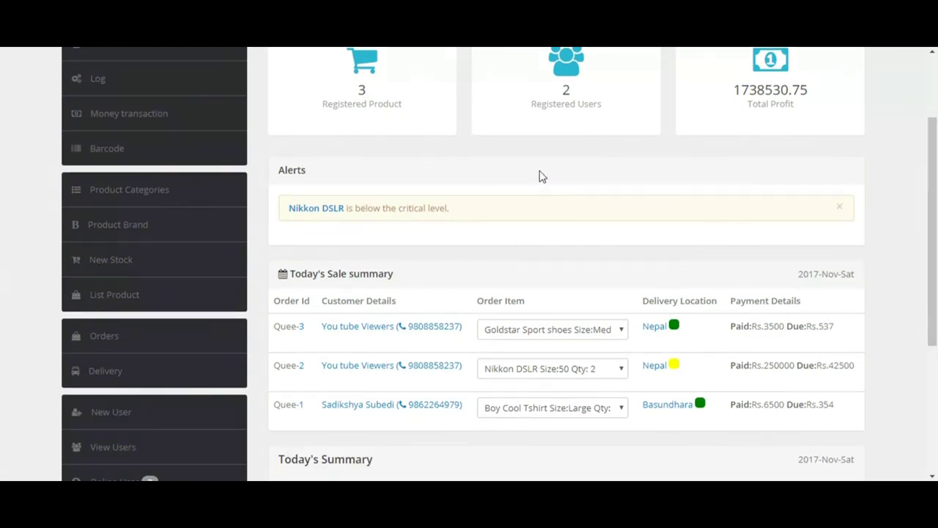
pyautogui.moveTo(935, 220); pyautogui.dragTo(839, 117)
pyautogui.click(843, 74)
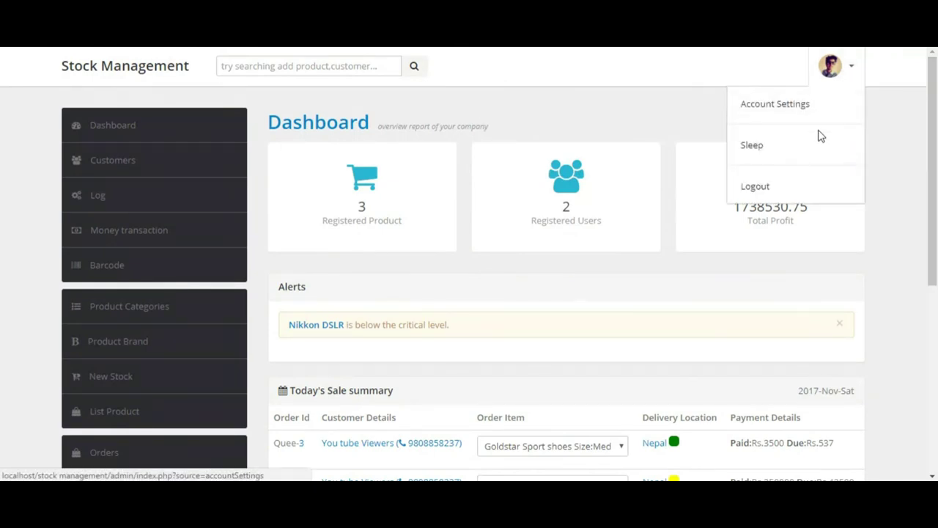
# Step: Put the session to Sleep and submit a first, wrong unlock password
pyautogui.click(799, 152)
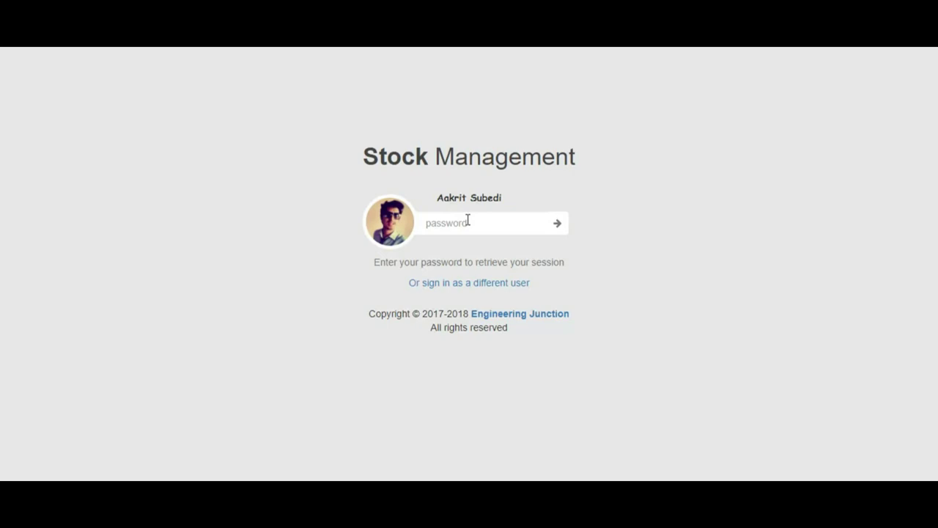
pyautogui.click(466, 220)
pyautogui.write('abc')
pyautogui.press('Return')
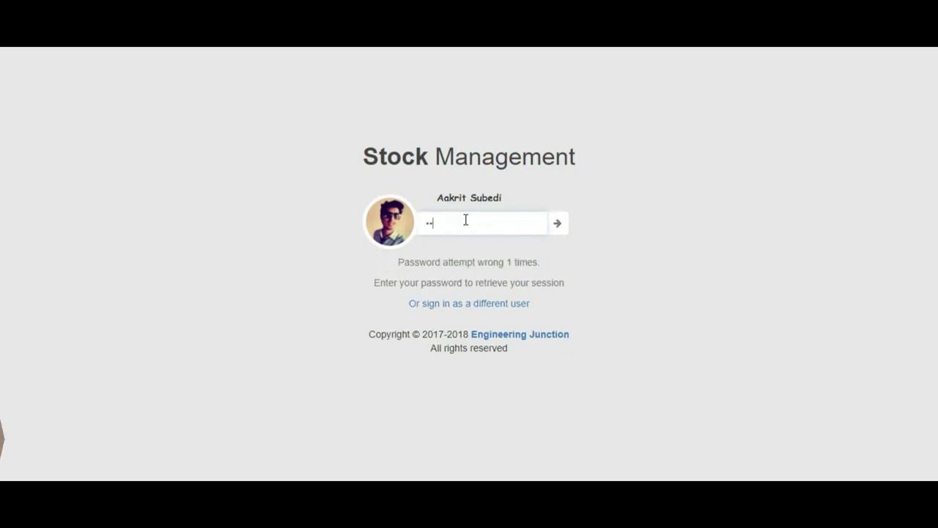
# Step: Correct the password to unlock the session and reopen the account dropdown
pyautogui.press('BackSpace')
pyautogui.press('BackSpace')
pyautogui.write('a')
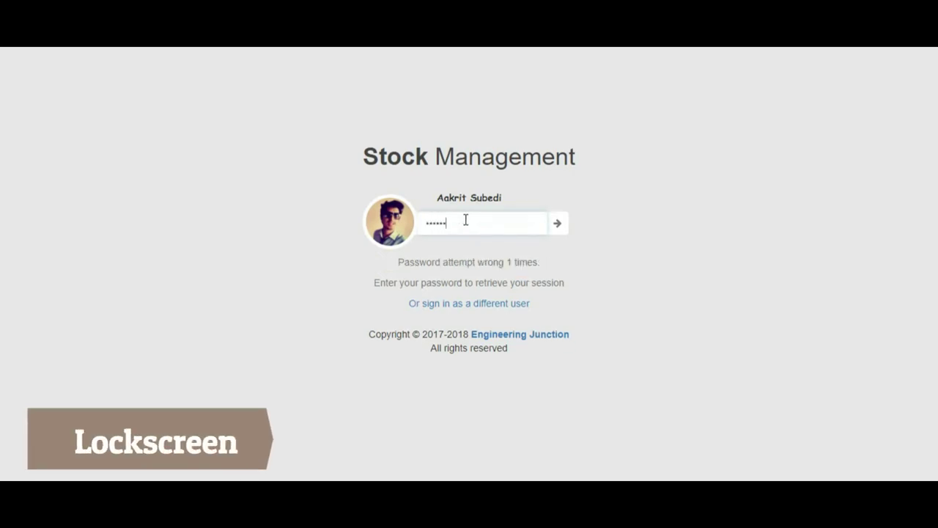
pyautogui.press('Return')
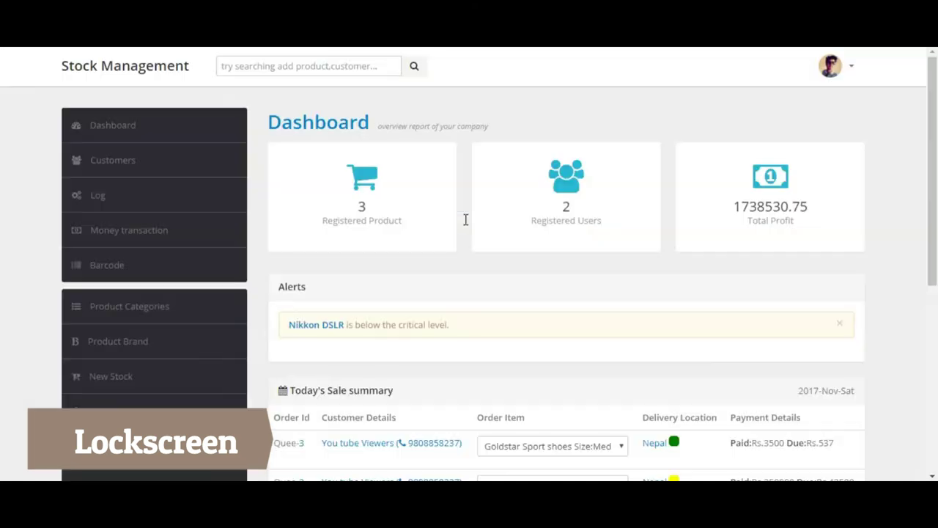
pyautogui.click(852, 70)
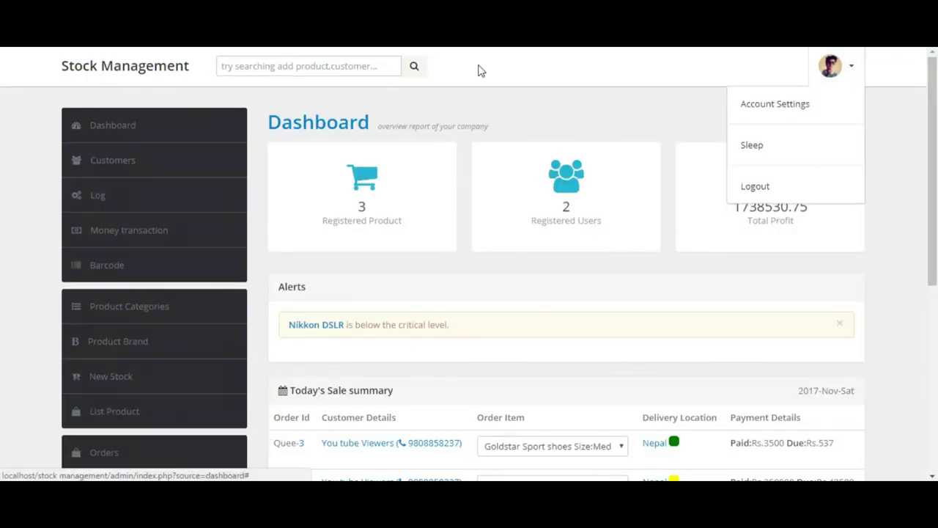
# Step: Search 'new product' to open the Product Manager's new-product form
pyautogui.click(341, 63)
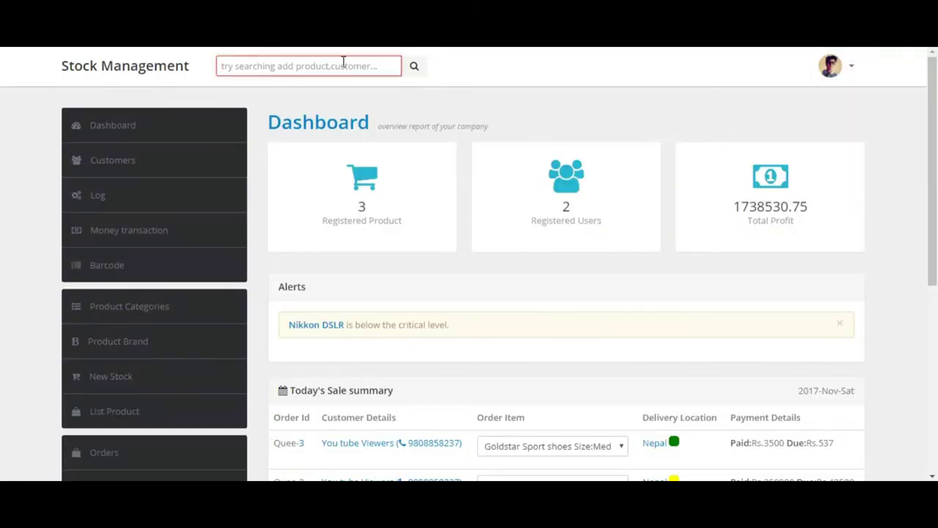
pyautogui.write('new product')
pyautogui.press('Right')
pyautogui.press('Return')
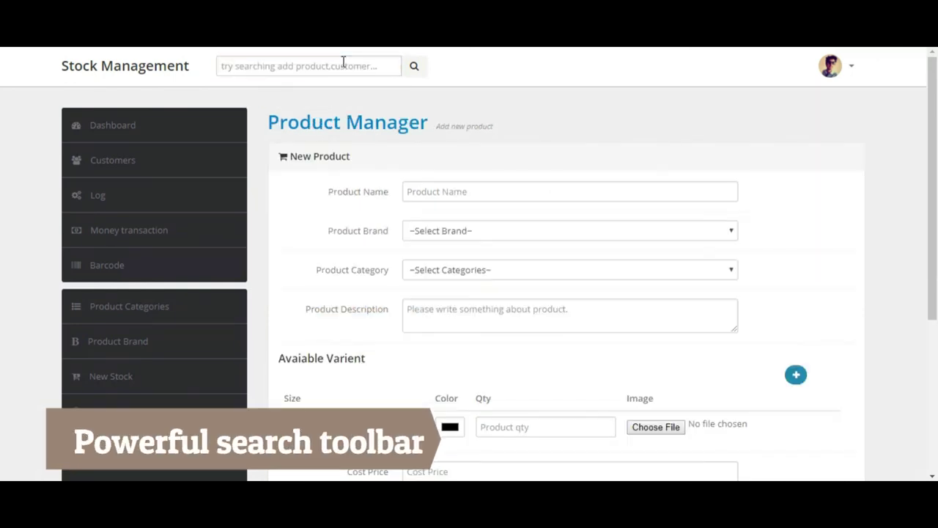
pyautogui.scroll(-1, 931, 178)
pyautogui.scroll(1, 932, 178)
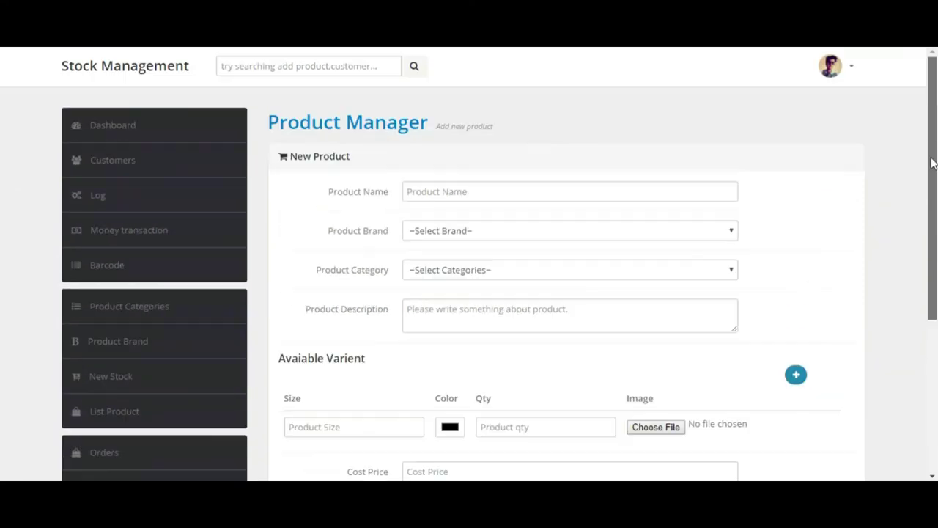
# Step: Search 'customer' to go to the Customers list of three customers
pyautogui.click(297, 63)
pyautogui.write('cu')
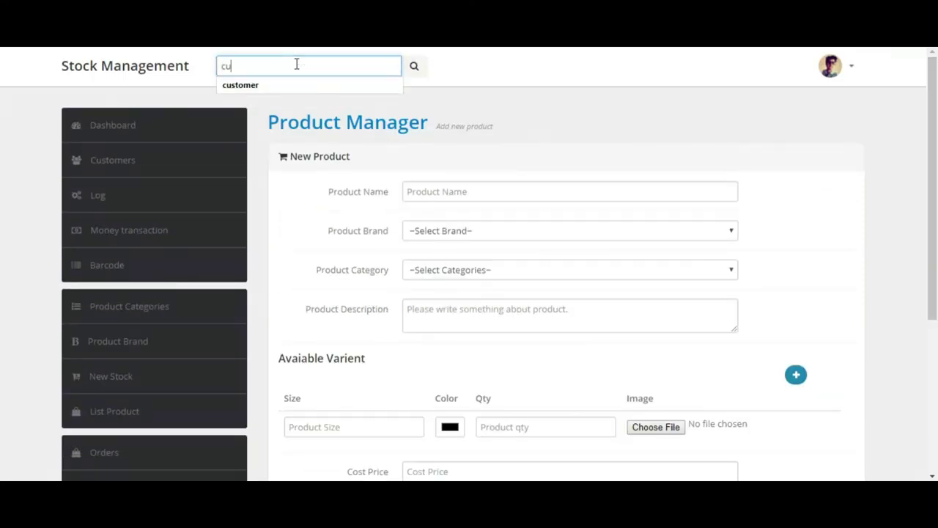
pyautogui.press('Down')
pyautogui.press('Return')
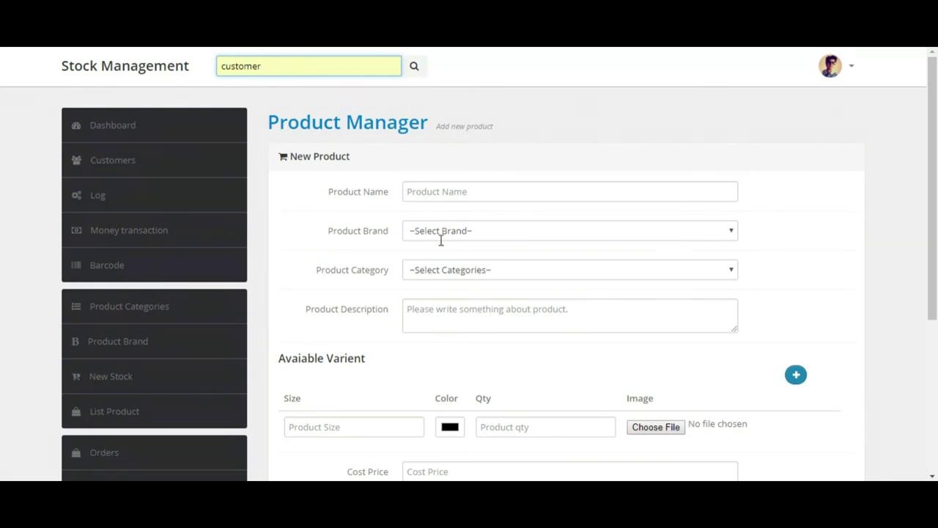
pyautogui.press('Return')
pyautogui.press('Return')
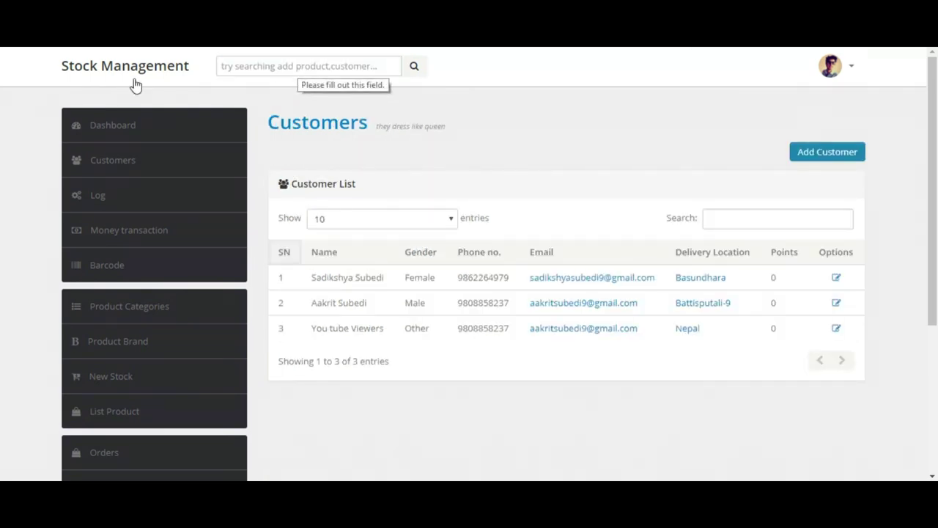
# Step: Log out from the account dropdown after viewing the Customers page
pyautogui.moveTo(930, 190)
pyautogui.mouseDown()
pyautogui.moveTo(936, 344)
pyautogui.moveTo(936, 192)
pyautogui.mouseUp()
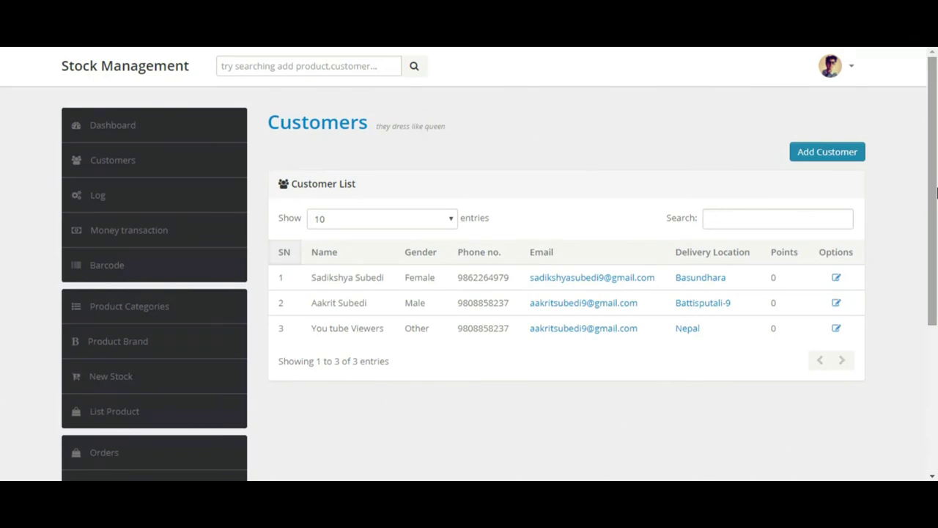
pyautogui.click(829, 66)
pyautogui.click(781, 180)
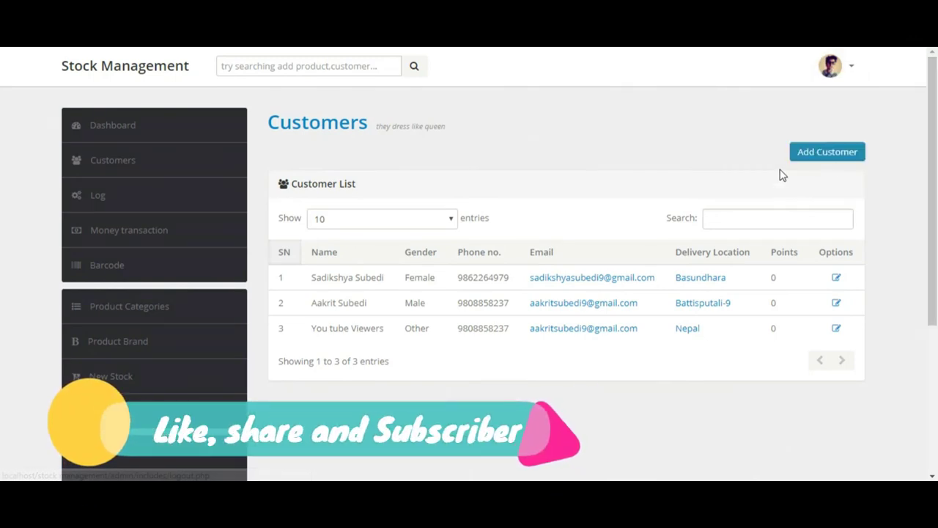